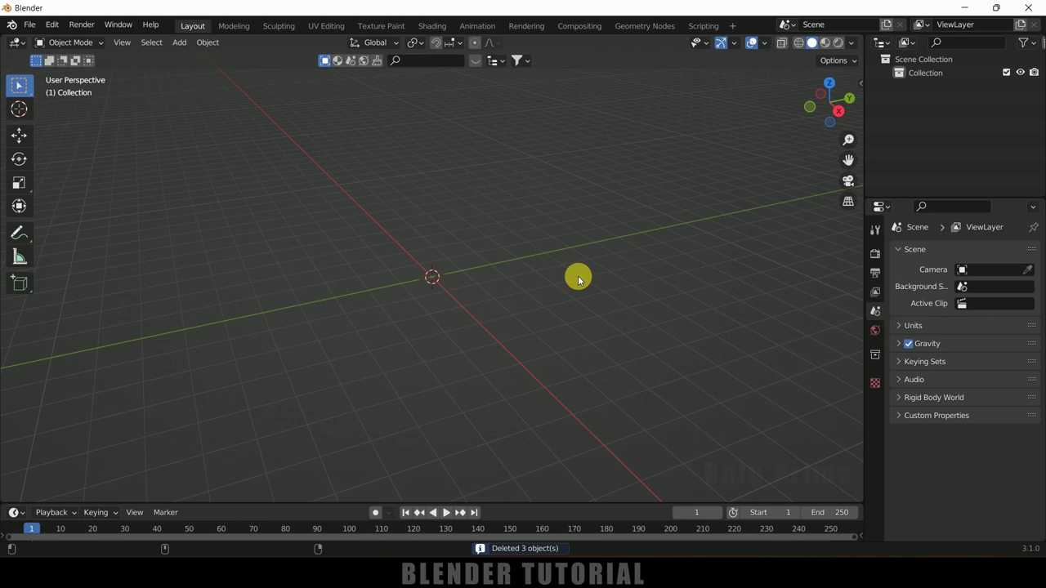
Step: Add a mesh cylinder with 12 vertices at the origin
{"action": "left_click", "coordinate": [179, 42]}
{"action": "mouse_move", "coordinate": [199, 58]}
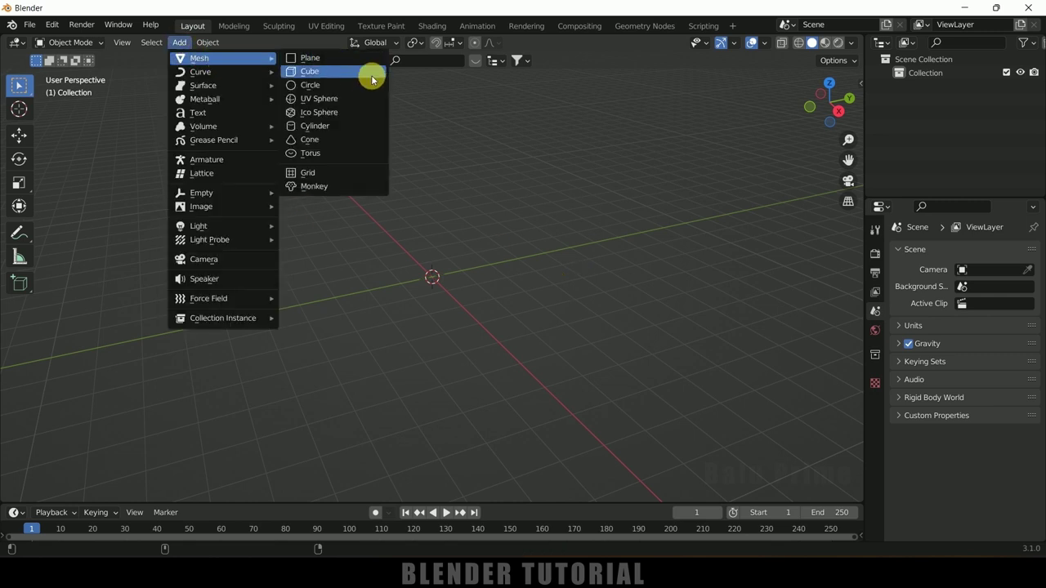
{"action": "left_click", "coordinate": [329, 125]}
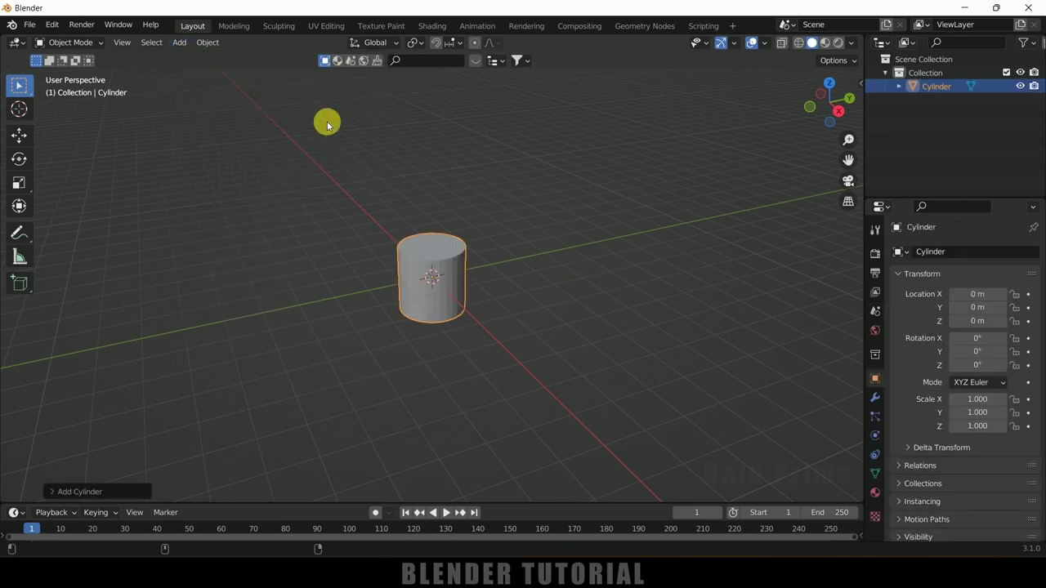
{"action": "left_click", "coordinate": [51, 492]}
{"action": "left_click", "coordinate": [176, 332]}
{"action": "key", "text": "Return"}
{"action": "left_click", "coordinate": [560, 311]}
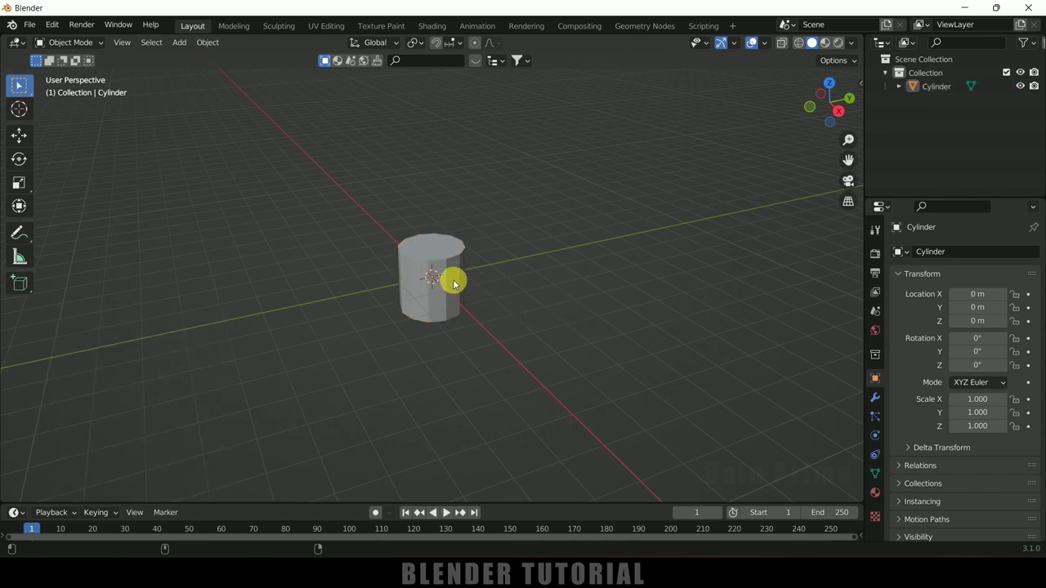
Step: Move the cylinder up 1 m along the Z axis so it stands on the ground grid
{"action": "left_click", "coordinate": [452, 281]}
{"action": "key", "text": "g"}
{"action": "key", "text": "z"}
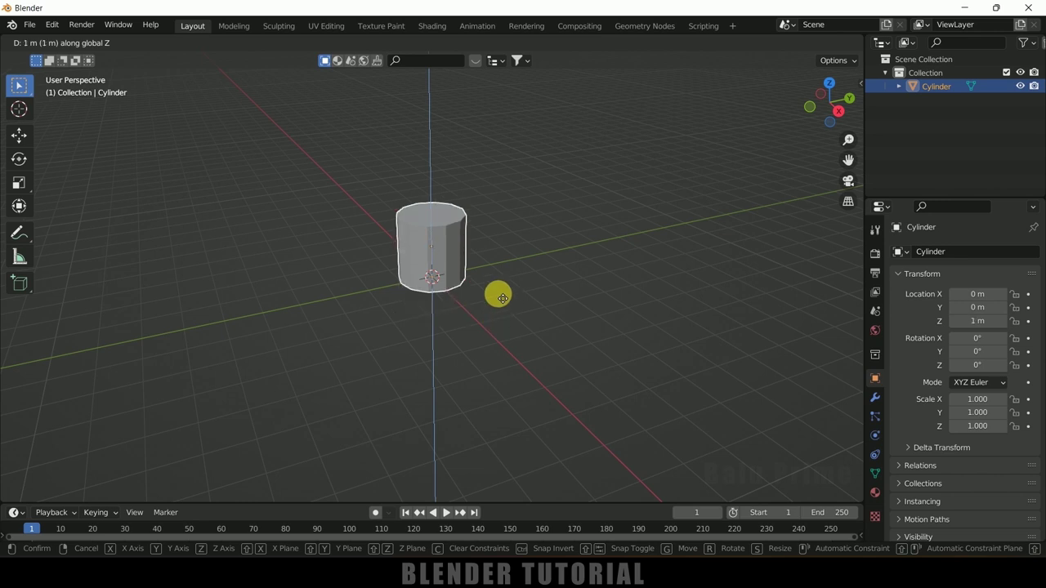
{"action": "left_click", "coordinate": [500, 296]}
{"action": "scroll", "coordinate": [501, 315], "scroll_direction": "up", "scroll_amount": 5}
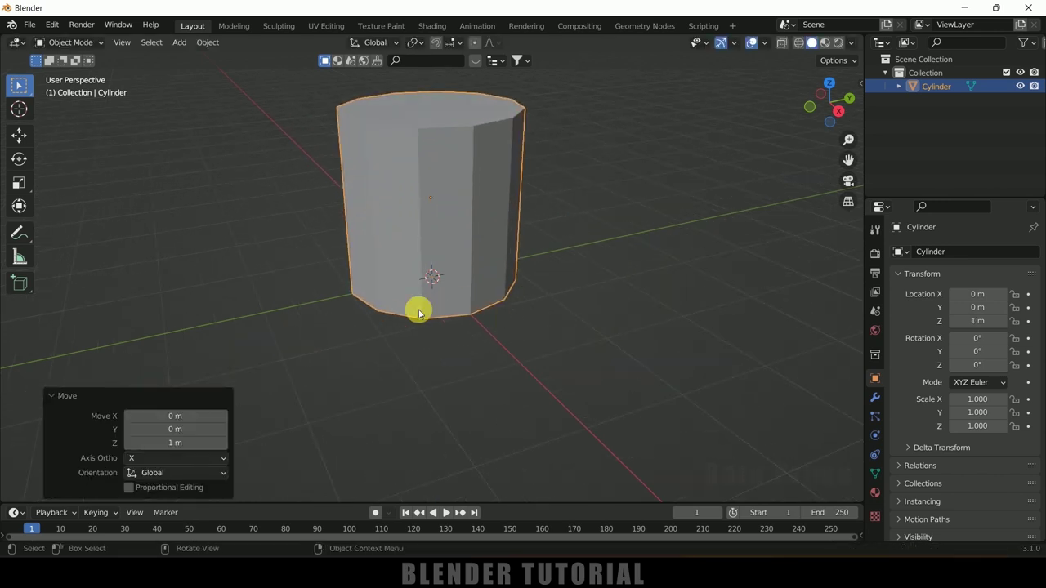
Step: Extrude the cylinder's top face in place and scale it to about 0.838 to form a rim
{"action": "middle_click_drag", "start_coordinate": [461, 338], "coordinate": [497, 254]}
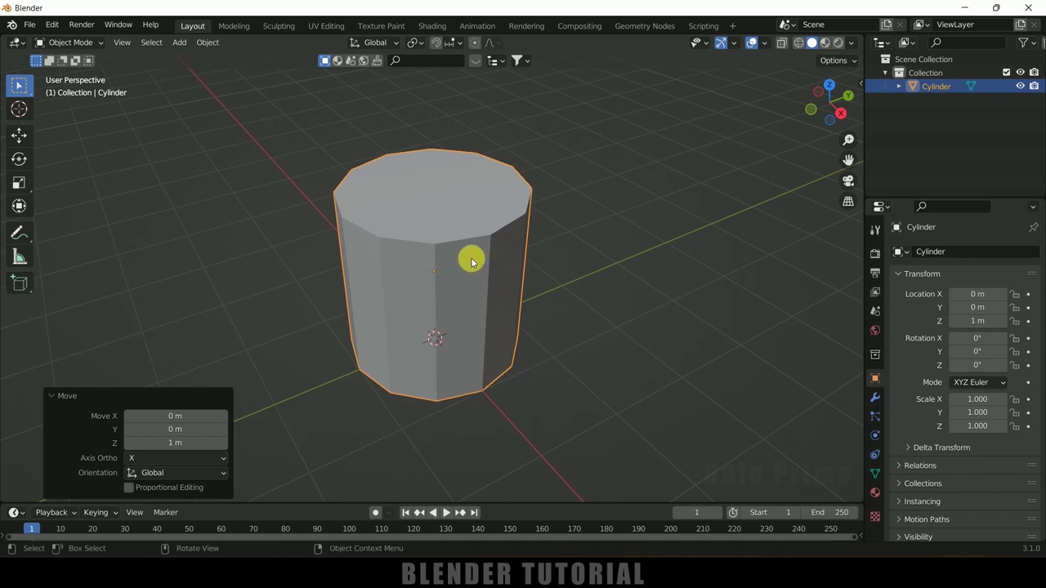
{"action": "key", "text": "Tab"}
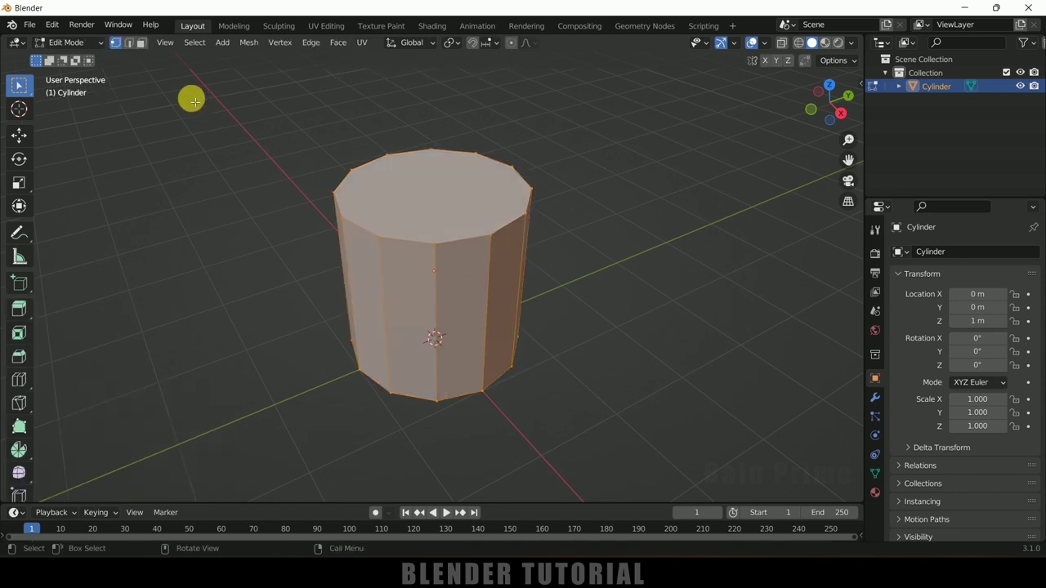
{"action": "left_click", "coordinate": [142, 45]}
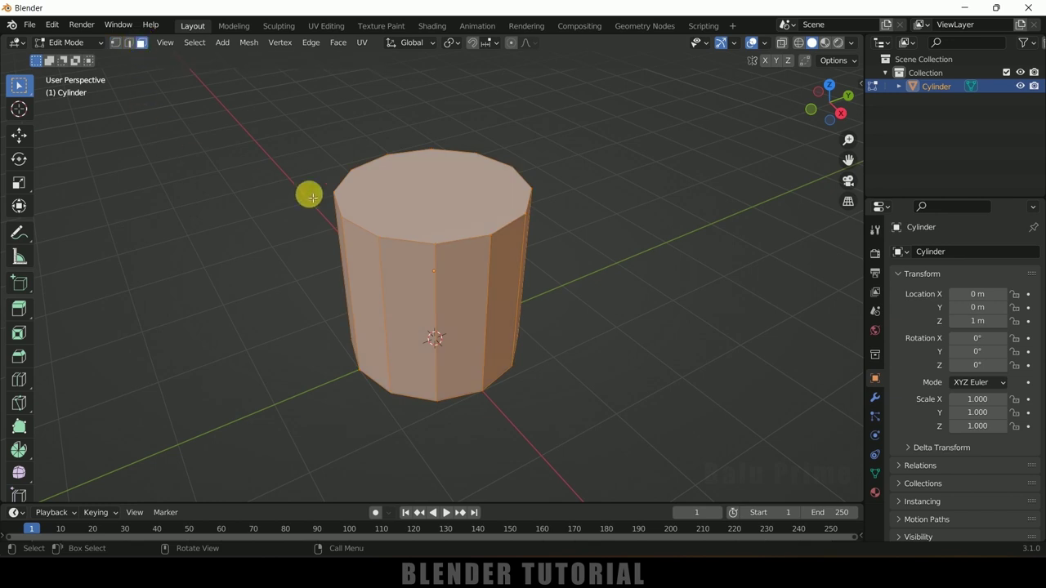
{"action": "left_click", "coordinate": [430, 205]}
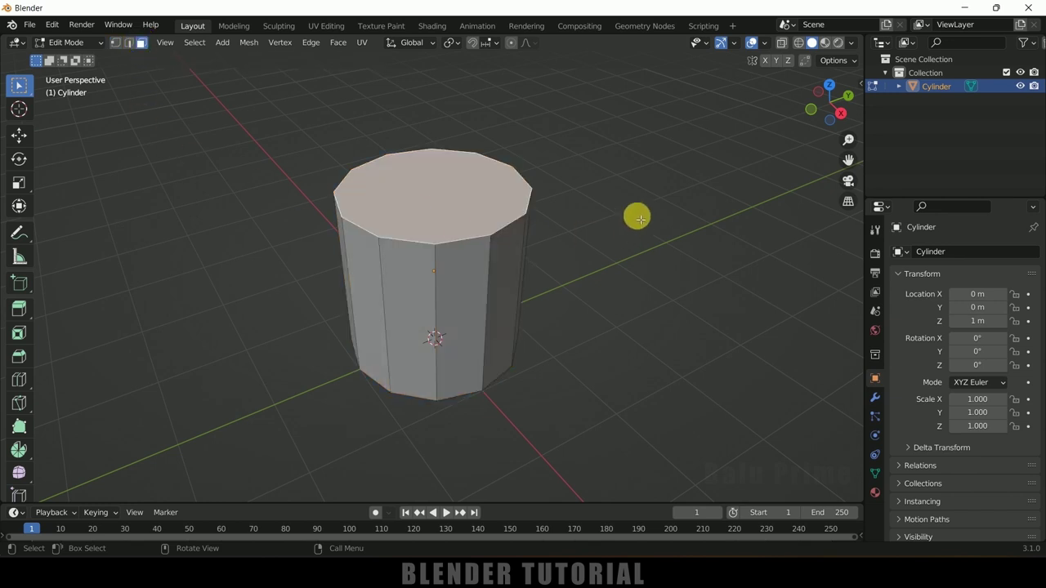
{"action": "key", "text": "e"}
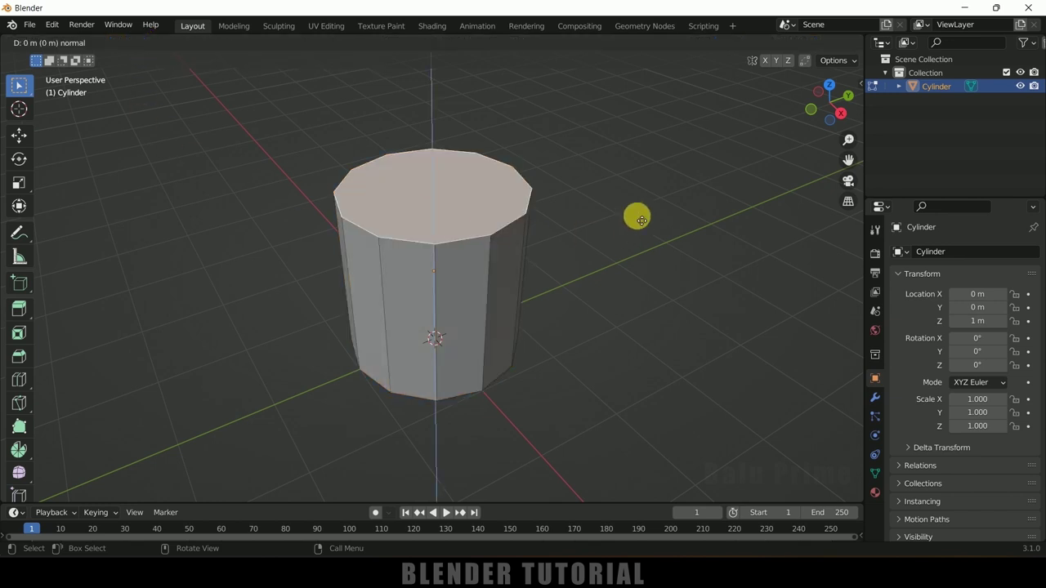
{"action": "left_click", "coordinate": [641, 220]}
{"action": "key", "text": "s"}
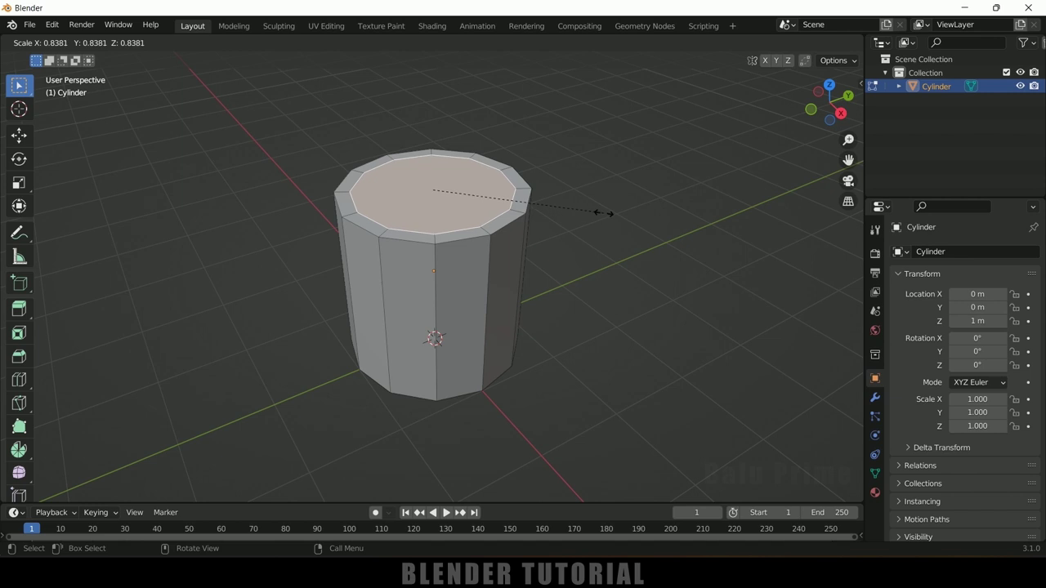
{"action": "left_click", "coordinate": [605, 213]}
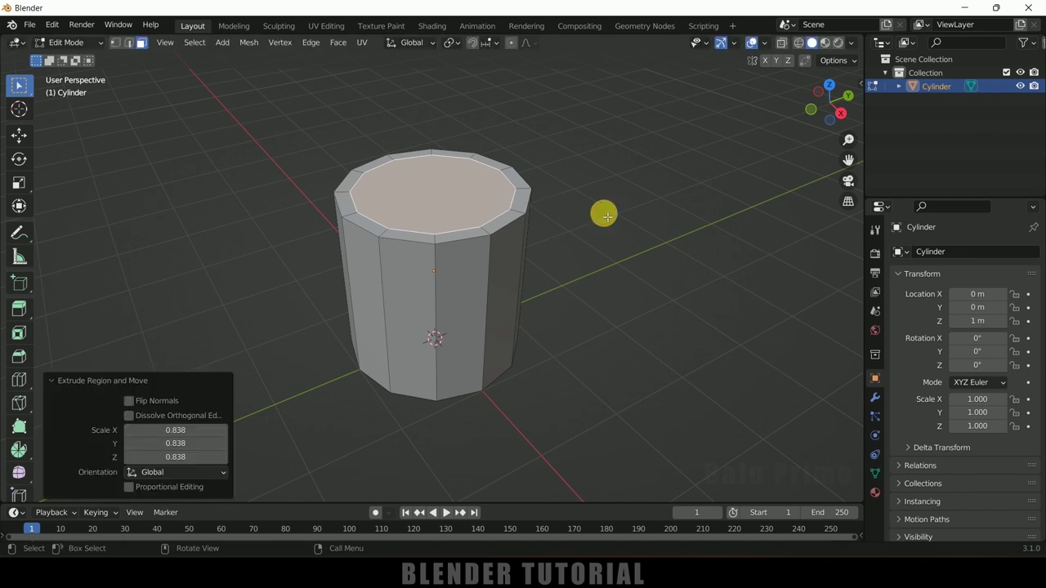
Step: Extrude the inner top face down about 1.784 m to hollow out the cup, using see-through display to judge the depth
{"action": "left_click", "coordinate": [781, 45]}
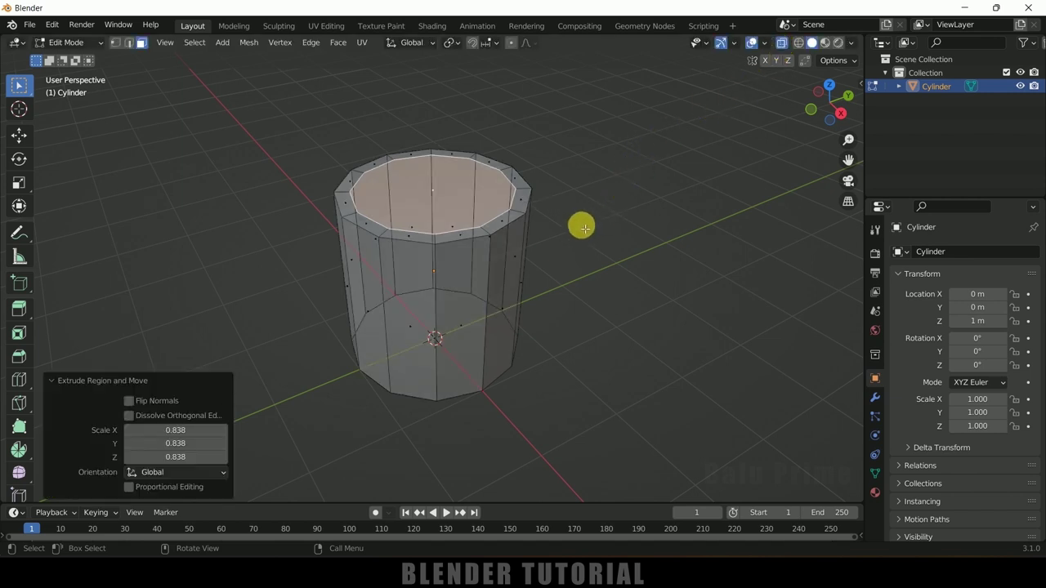
{"action": "key", "text": "e"}
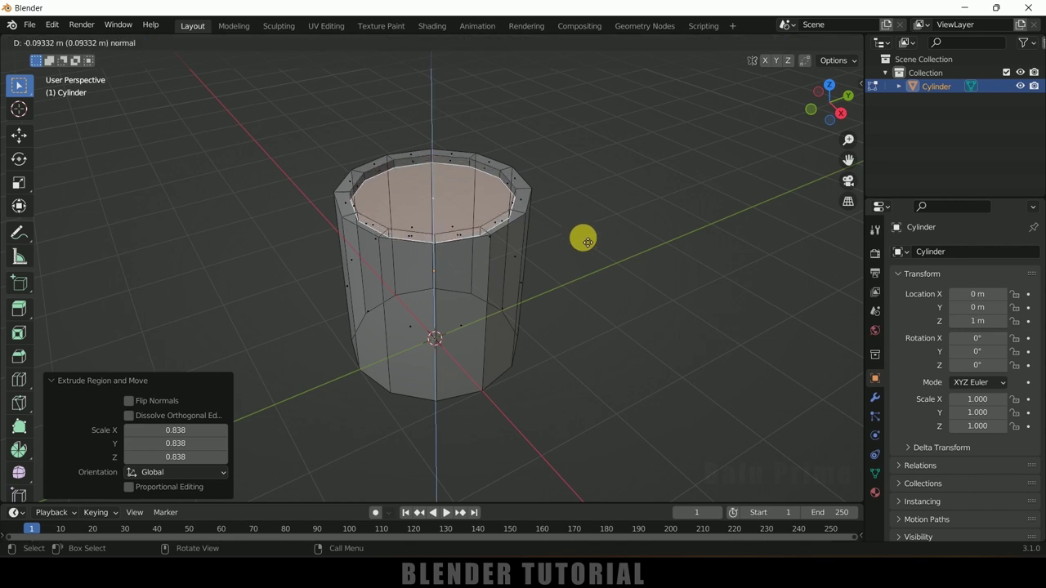
{"action": "left_click", "coordinate": [594, 365]}
{"action": "middle_click_drag", "start_coordinate": [563, 376], "coordinate": [576, 340]}
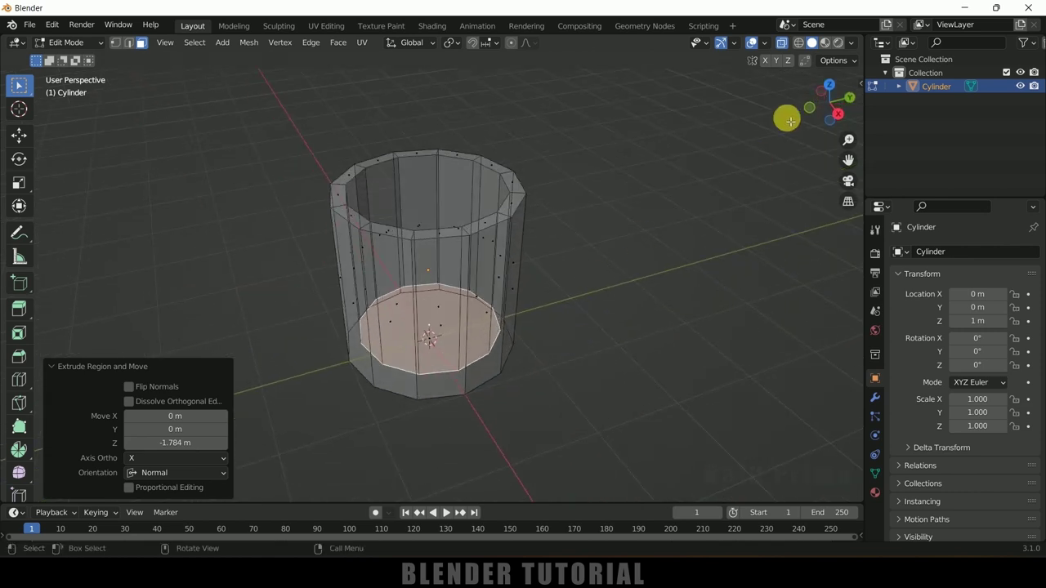
{"action": "left_click", "coordinate": [782, 44]}
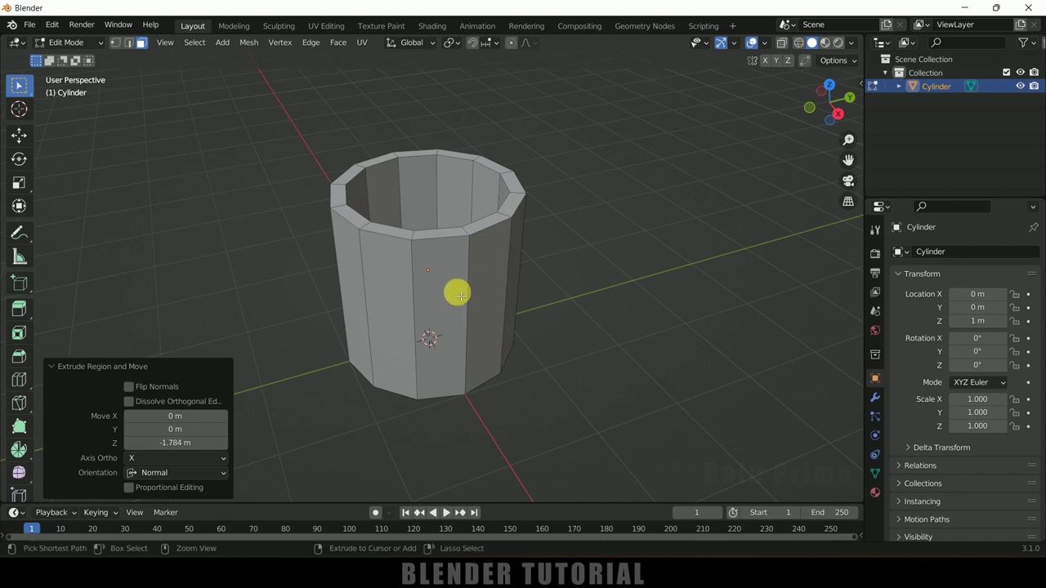
Step: Add six evenly spaced horizontal loop cuts around the cup's outer wall
{"action": "key", "text": "ctrl+r"}
{"action": "scroll", "coordinate": [460, 295], "scroll_direction": "up", "scroll_amount": 3}
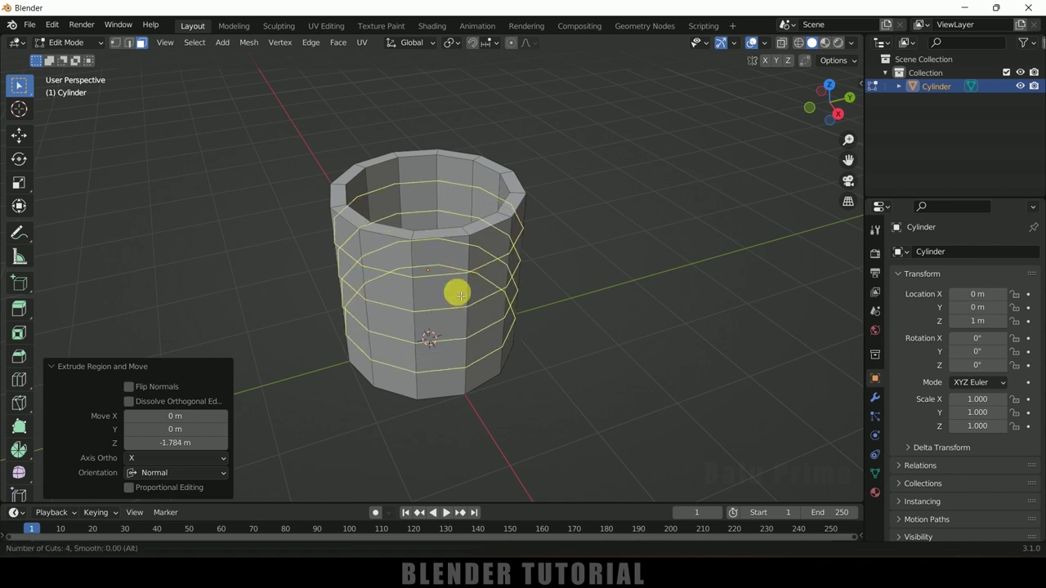
{"action": "scroll", "coordinate": [460, 295], "scroll_direction": "up", "scroll_amount": 2}
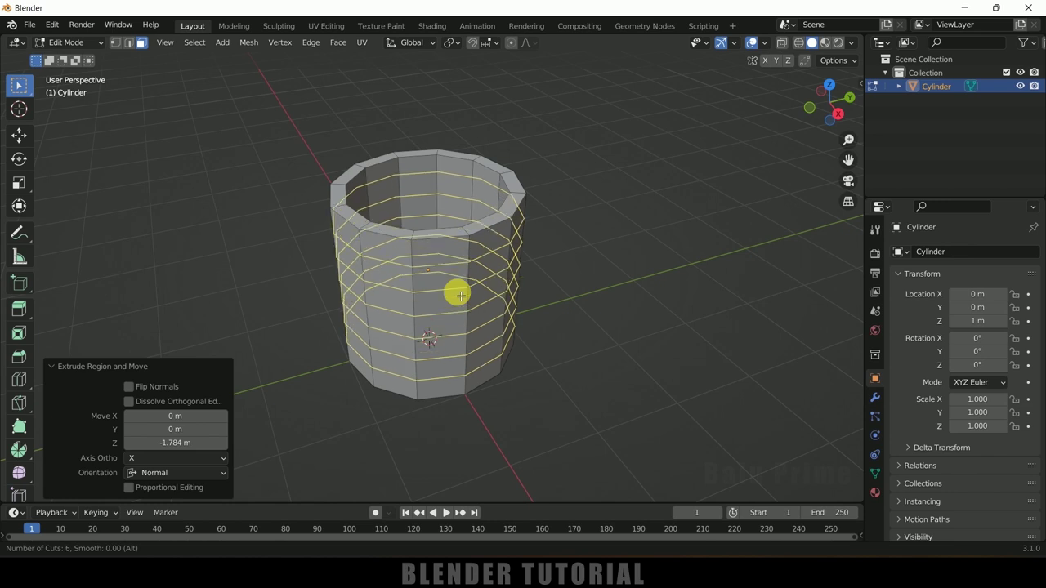
{"action": "left_click", "coordinate": [460, 295]}
{"action": "left_click", "coordinate": [456, 292]}
Step: Extrude the second face from the top and the second from the bottom of one outer wall column outward about 1.146 m
{"action": "middle_click_drag", "start_coordinate": [544, 336], "coordinate": [385, 276]}
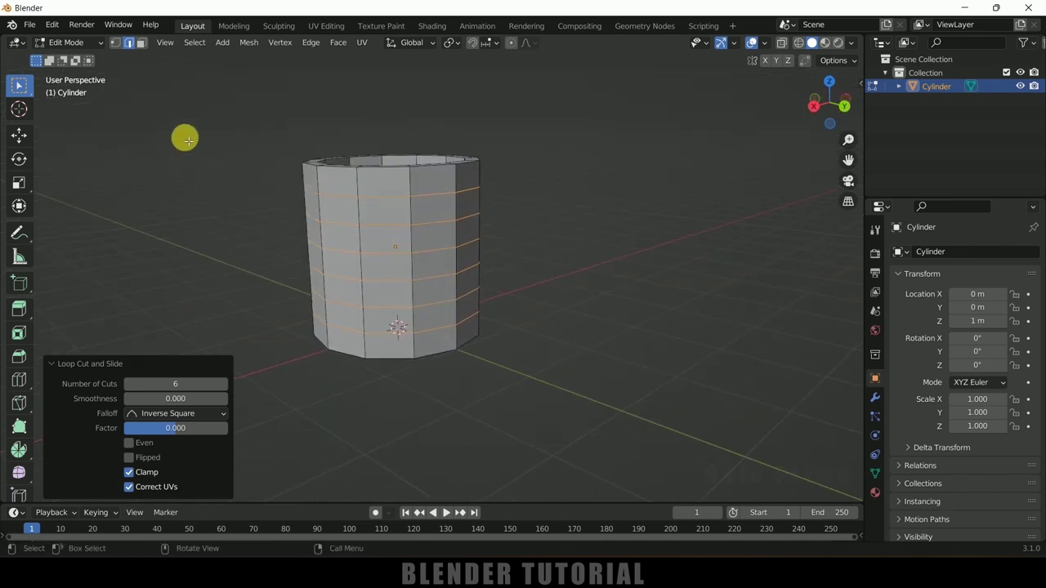
{"action": "left_click", "coordinate": [140, 43]}
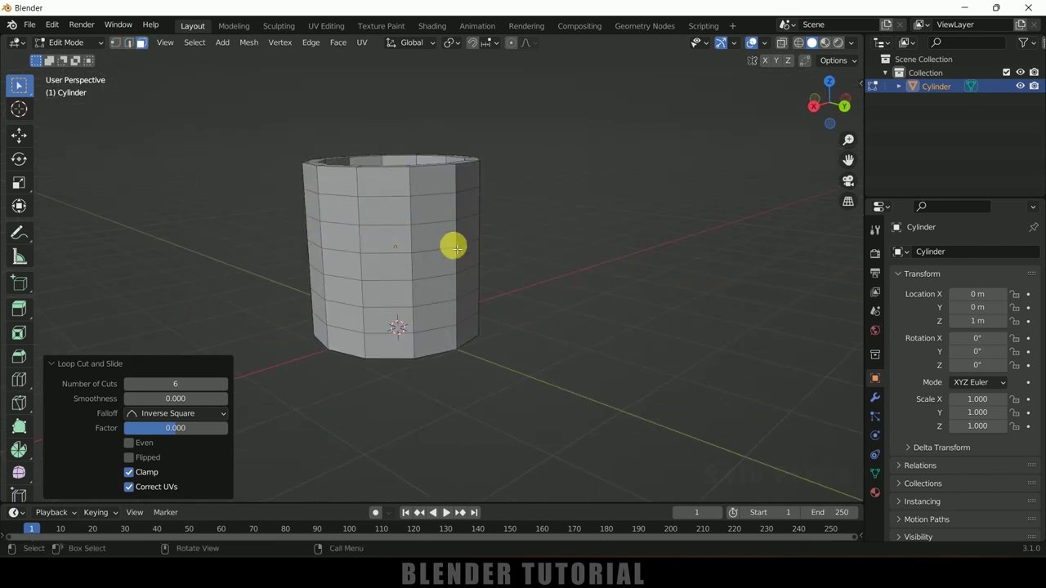
{"action": "left_click", "coordinate": [430, 210]}
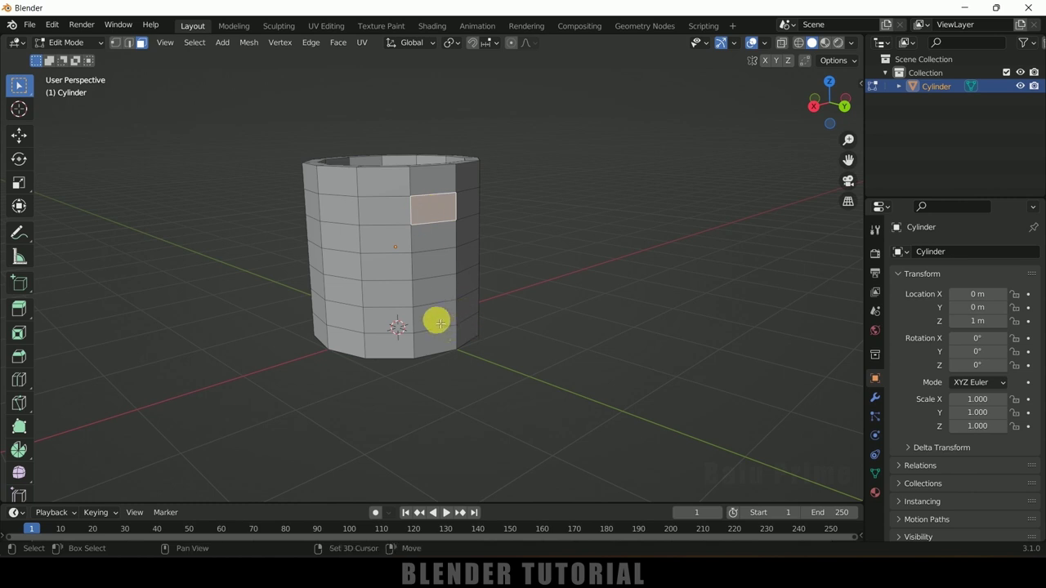
{"action": "left_click", "coordinate": [436, 321], "text": "shift"}
{"action": "middle_click_drag", "start_coordinate": [451, 355], "coordinate": [502, 381]}
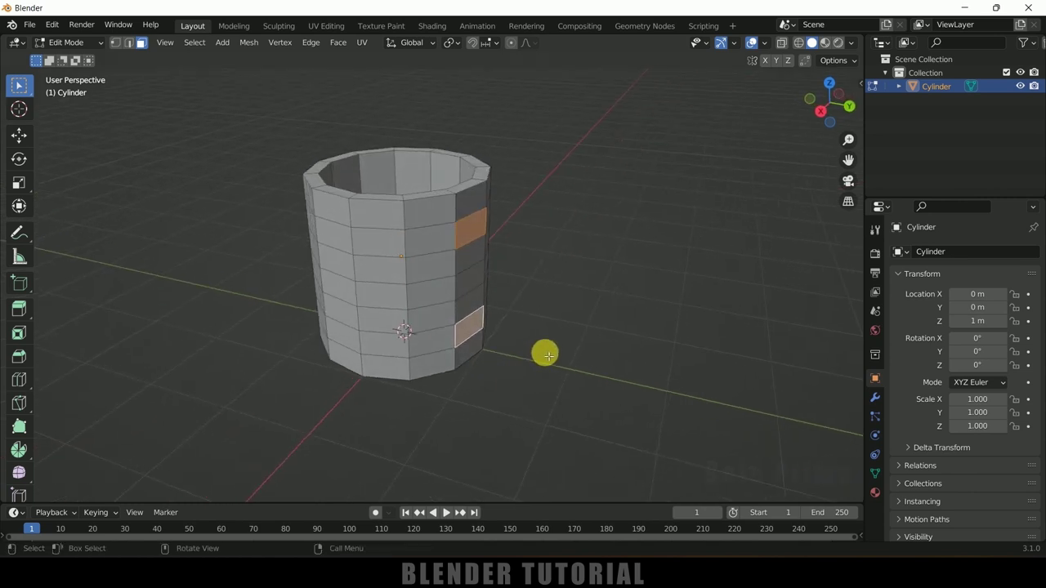
{"action": "key", "text": "e"}
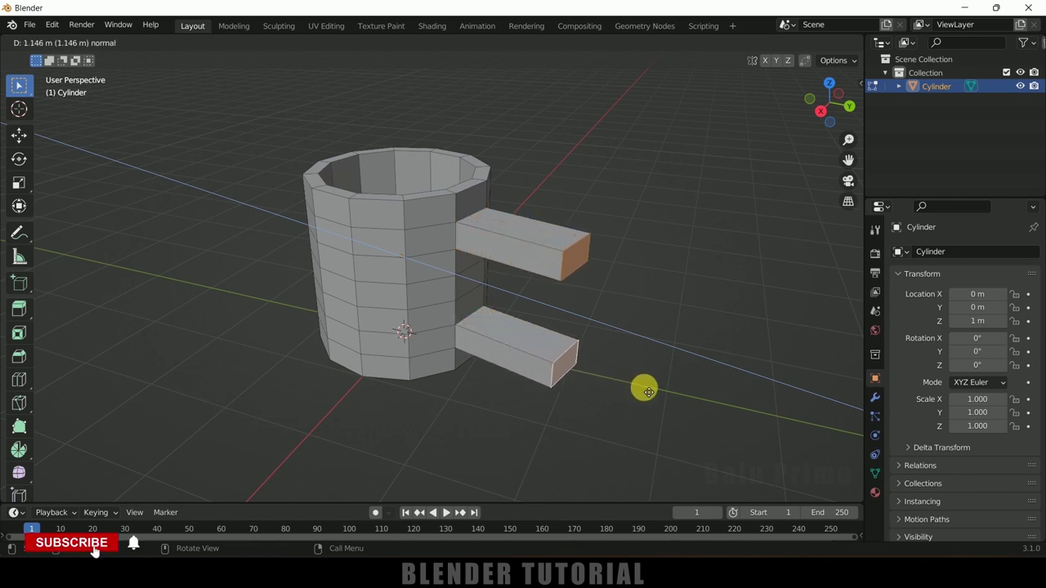
{"action": "left_click", "coordinate": [645, 391]}
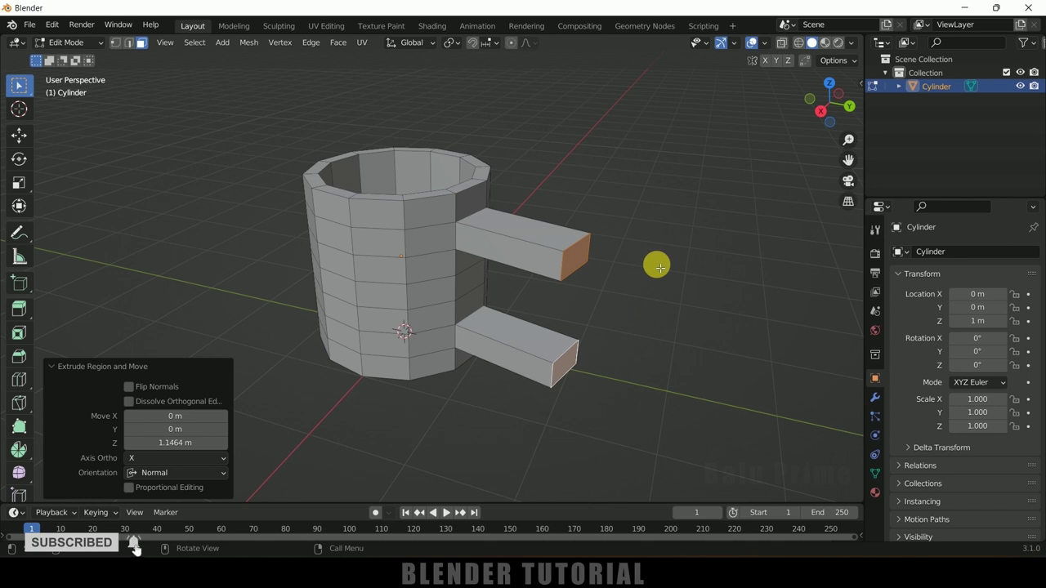
Step: Rotate the whole cup about 14.4° around the Z axis in top view so the handle arms align with the Y axis
{"action": "key", "text": "Tab"}
{"action": "key", "text": "KP_5"}
{"action": "key", "text": "KP_8"}
{"action": "key", "text": "KP_8"}
{"action": "key", "text": "KP_8"}
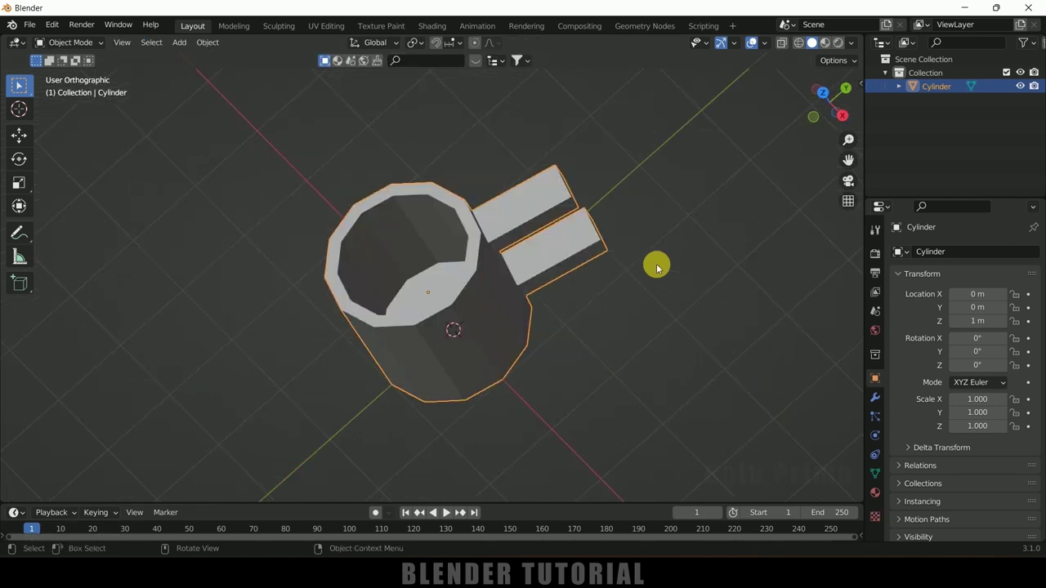
{"action": "key", "text": "KP_7"}
{"action": "scroll", "coordinate": [503, 186], "scroll_direction": "down", "scroll_amount": 1}
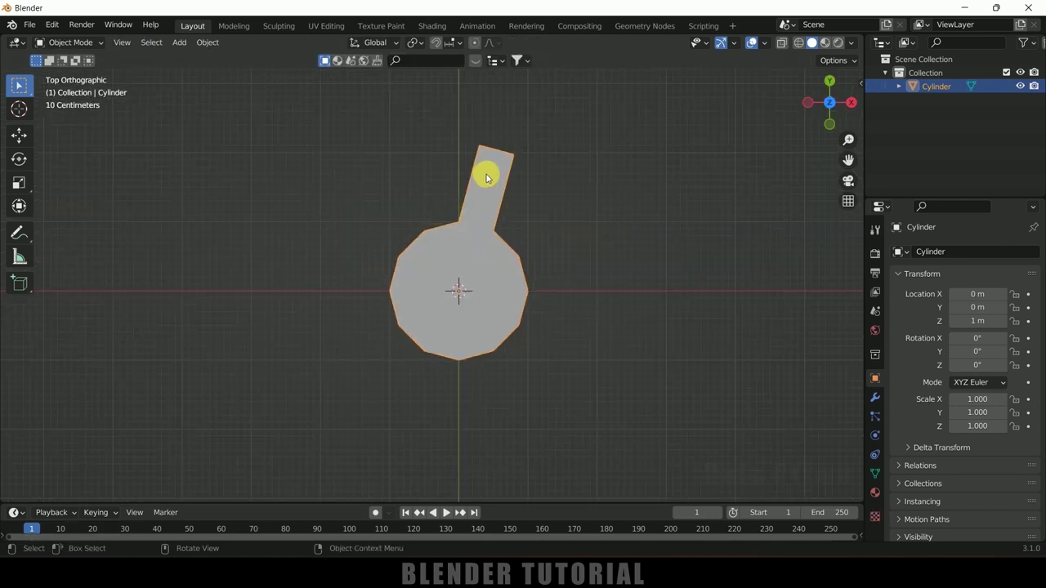
{"action": "left_click", "coordinate": [19, 158]}
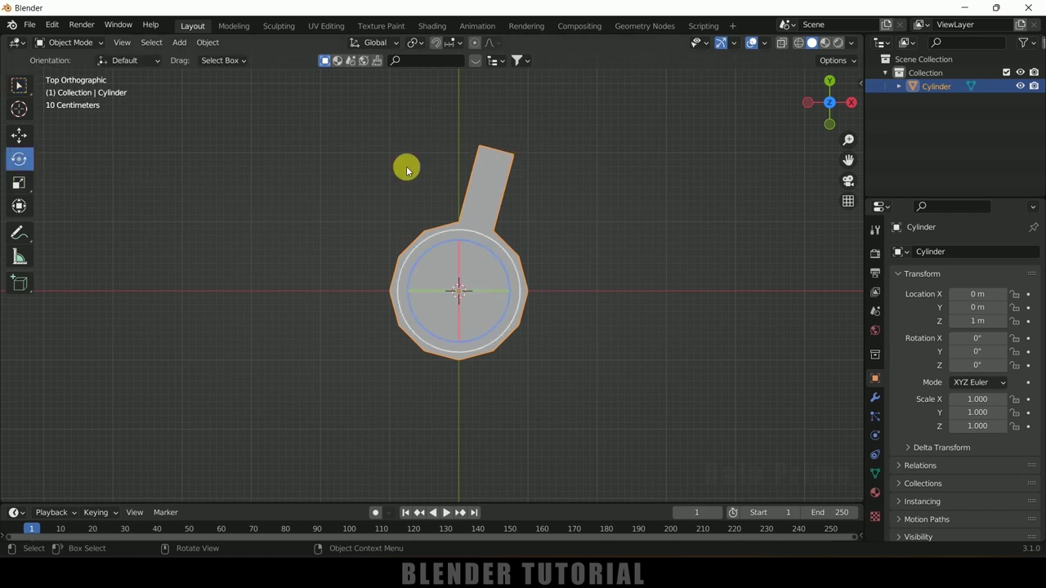
{"action": "left_click_drag", "start_coordinate": [443, 238], "coordinate": [373, 405]}
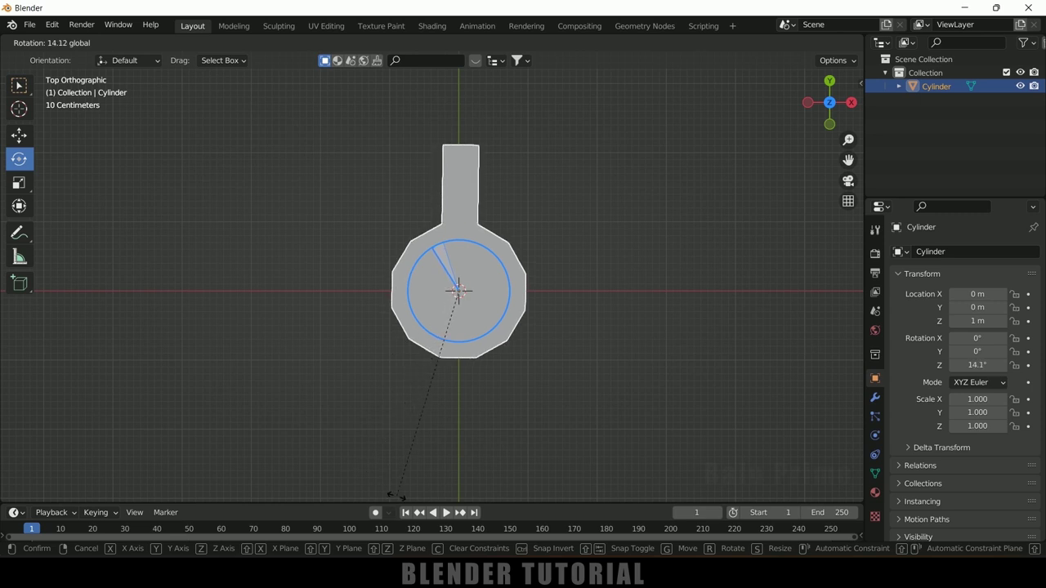
{"action": "left_click_drag", "start_coordinate": [422, 496], "coordinate": [422, 496]}
Step: Delete the end faces of both handle arms
{"action": "middle_click_drag", "start_coordinate": [499, 261], "coordinate": [527, 237]}
{"action": "middle_click_drag", "start_coordinate": [293, 121], "coordinate": [338, 109]}
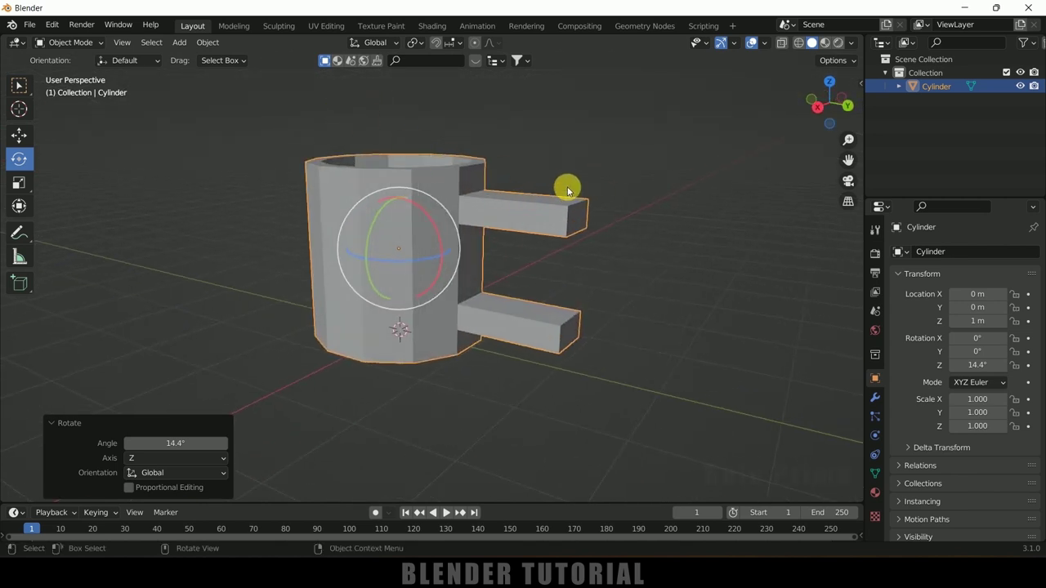
{"action": "key", "text": "Tab"}
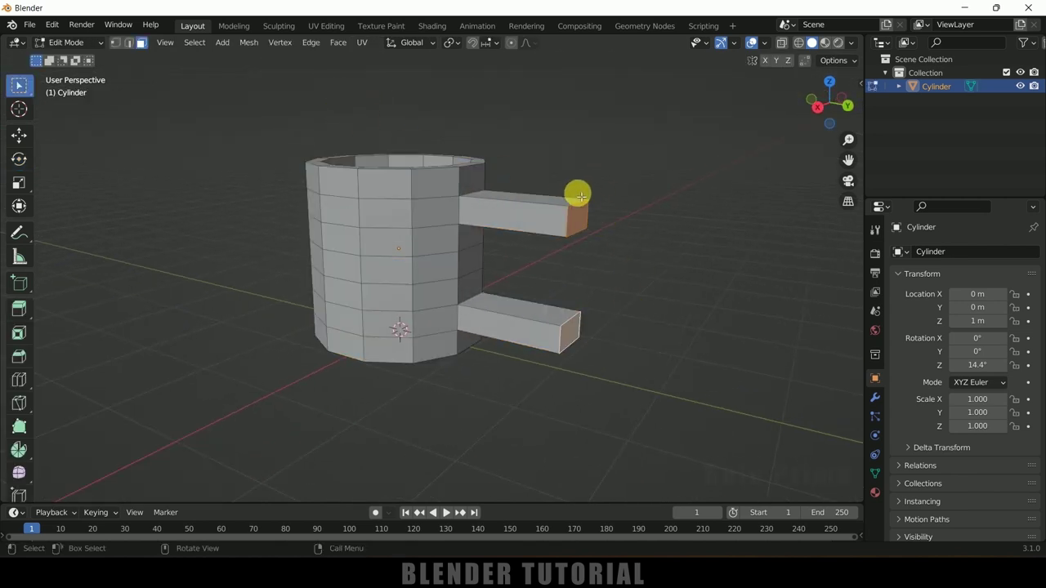
{"action": "middle_click_drag", "start_coordinate": [575, 234], "coordinate": [602, 191]}
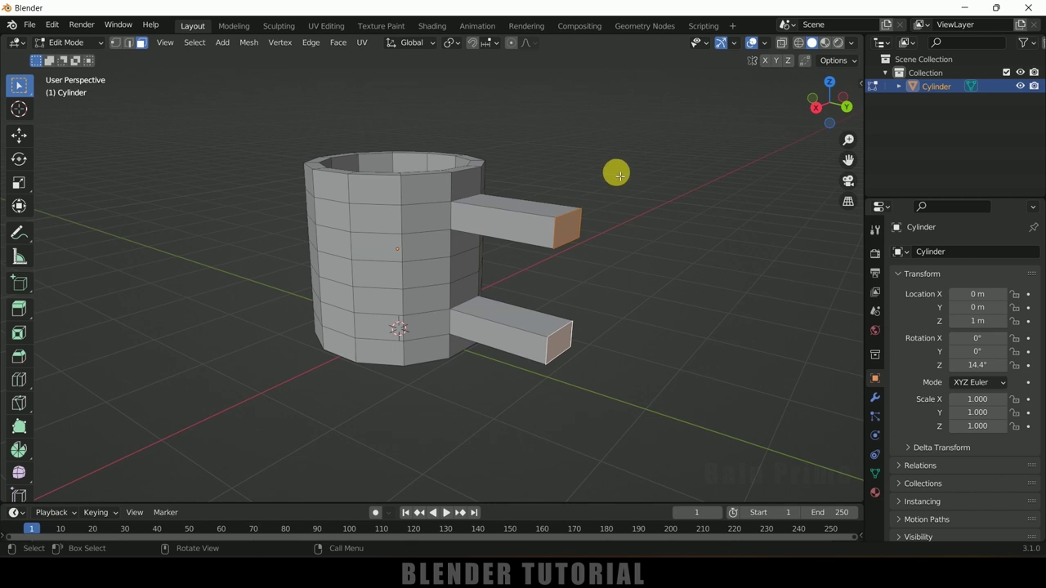
{"action": "left_click", "coordinate": [572, 241]}
{"action": "left_click", "coordinate": [555, 345], "text": "shift"}
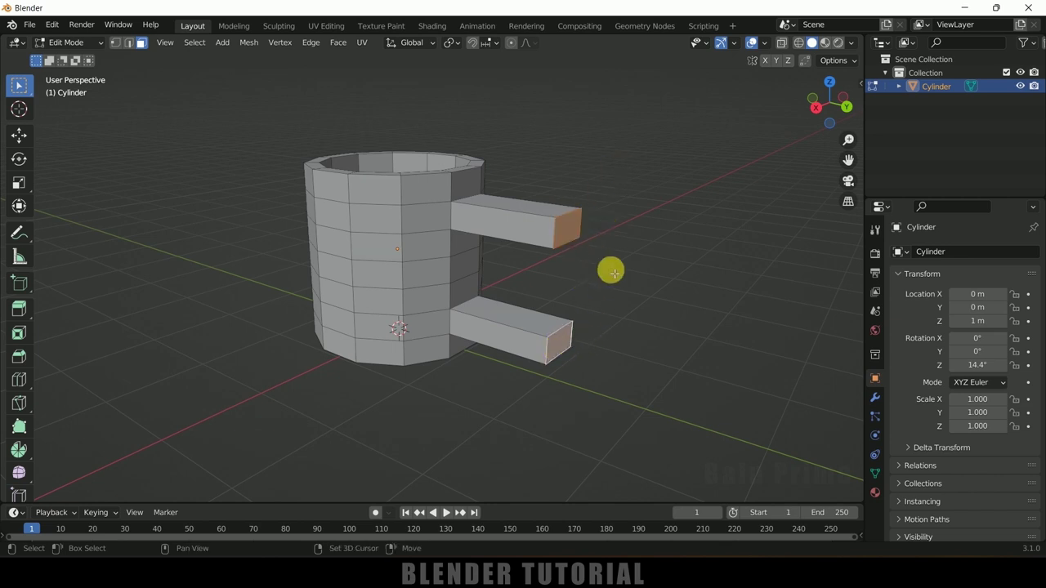
{"action": "key", "text": "x"}
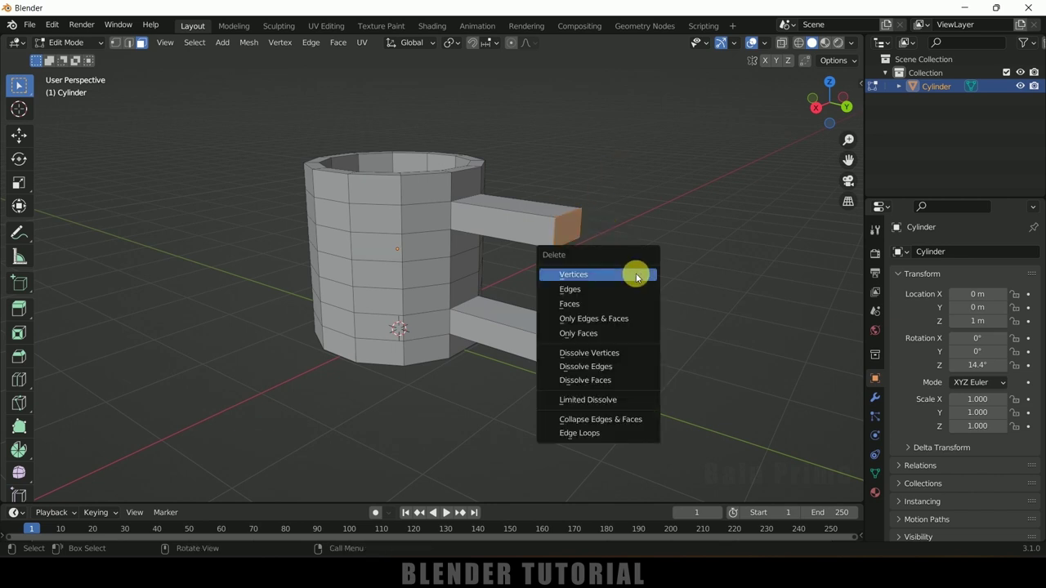
{"action": "left_click", "coordinate": [602, 303]}
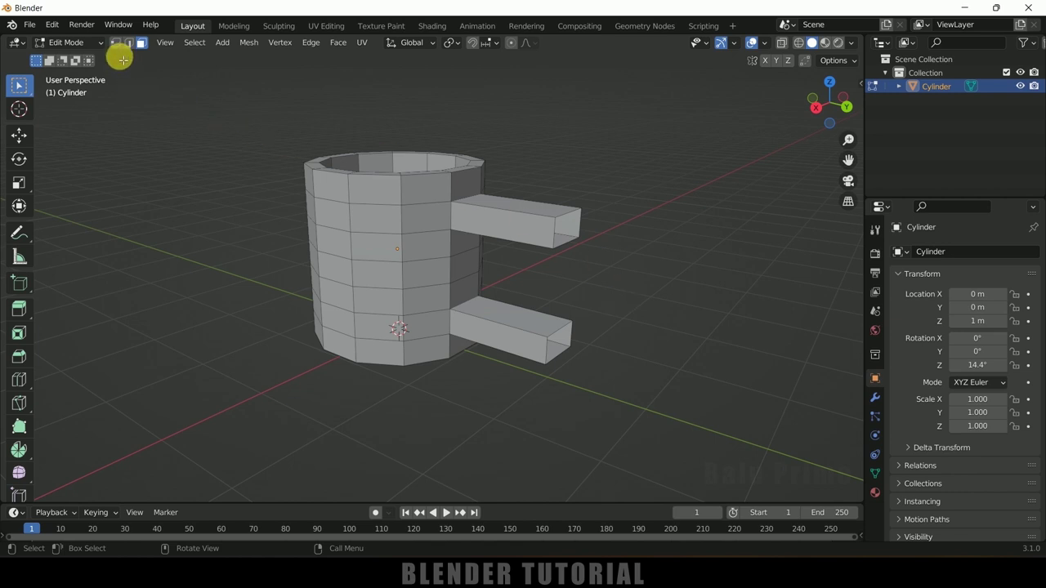
Step: Move the inner end edges of both handle arms toward the cup along Y so the arm ends slant
{"action": "left_click_drag", "start_coordinate": [543, 232], "coordinate": [631, 273]}
{"action": "middle_click_drag", "start_coordinate": [626, 310], "coordinate": [646, 296]}
{"action": "left_click_drag", "start_coordinate": [554, 273], "coordinate": [602, 313], "text": "shift"}
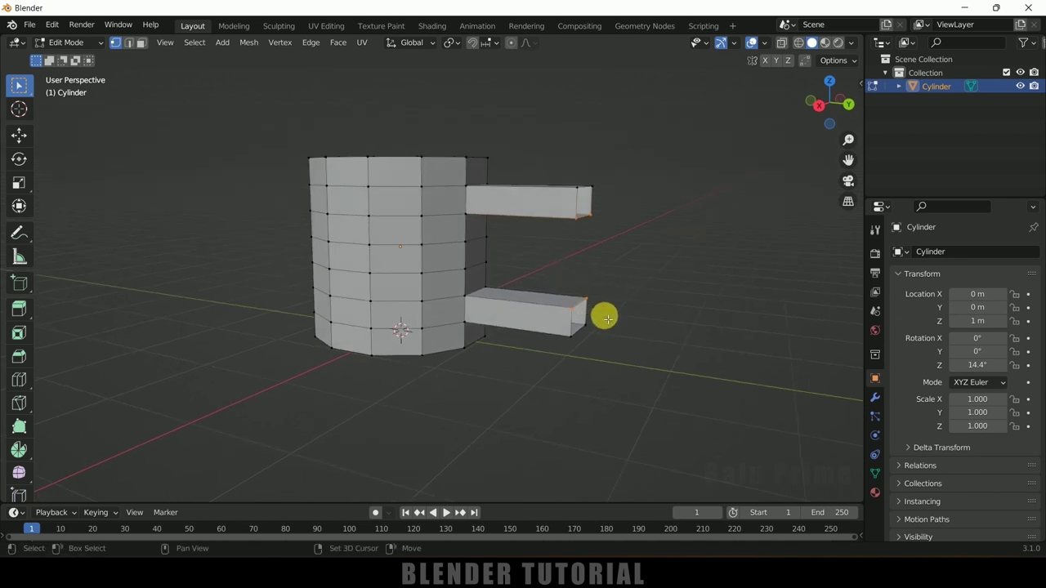
{"action": "left_click", "coordinate": [17, 136]}
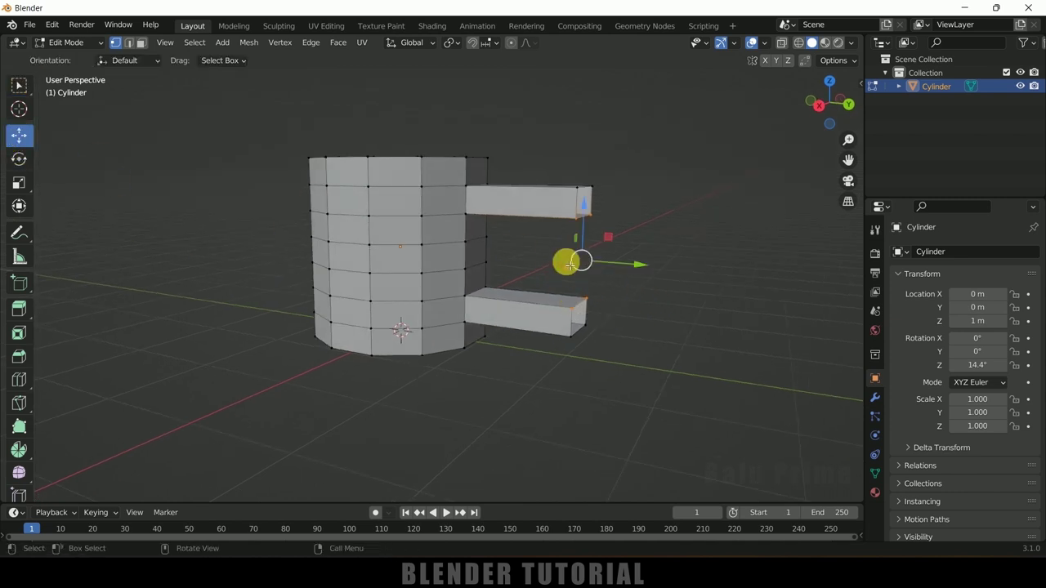
{"action": "left_click_drag", "start_coordinate": [643, 270], "coordinate": [616, 270]}
Step: Join the open ends of both handle arms with Bridge Edge Loops to close the handle
{"action": "left_click_drag", "start_coordinate": [518, 137], "coordinate": [656, 396]}
{"action": "left_click", "coordinate": [128, 42]}
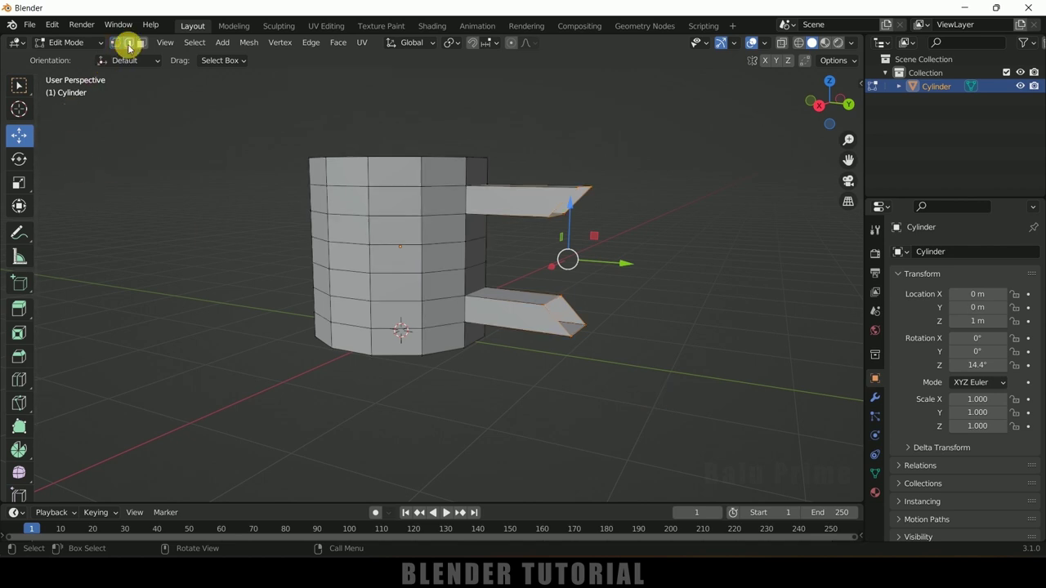
{"action": "right_click", "coordinate": [634, 163]}
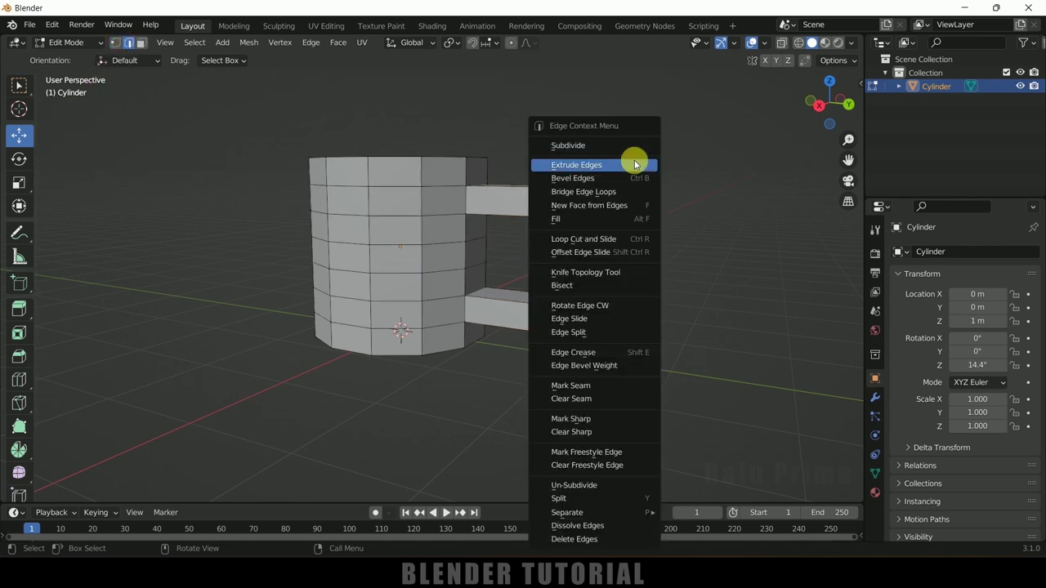
{"action": "left_click", "coordinate": [583, 192]}
Step: Bevel the outer and inner edge loops of the cup's rim with about 0.0302 m width and 2 segments
{"action": "middle_click_drag", "start_coordinate": [577, 322], "coordinate": [439, 310]}
{"action": "scroll", "coordinate": [437, 300], "scroll_direction": "up", "scroll_amount": 5}
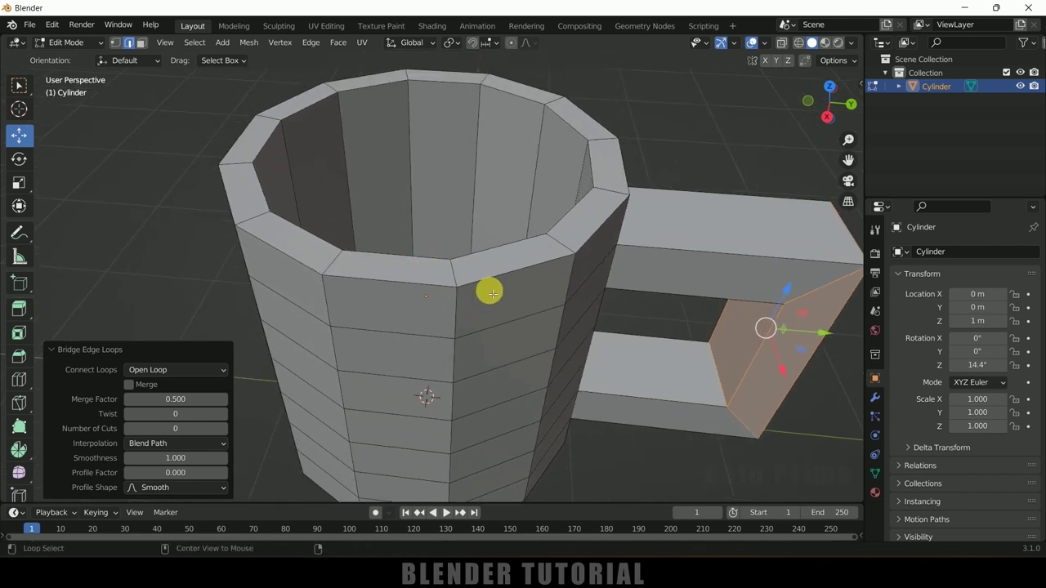
{"action": "left_click", "coordinate": [488, 281], "text": "alt"}
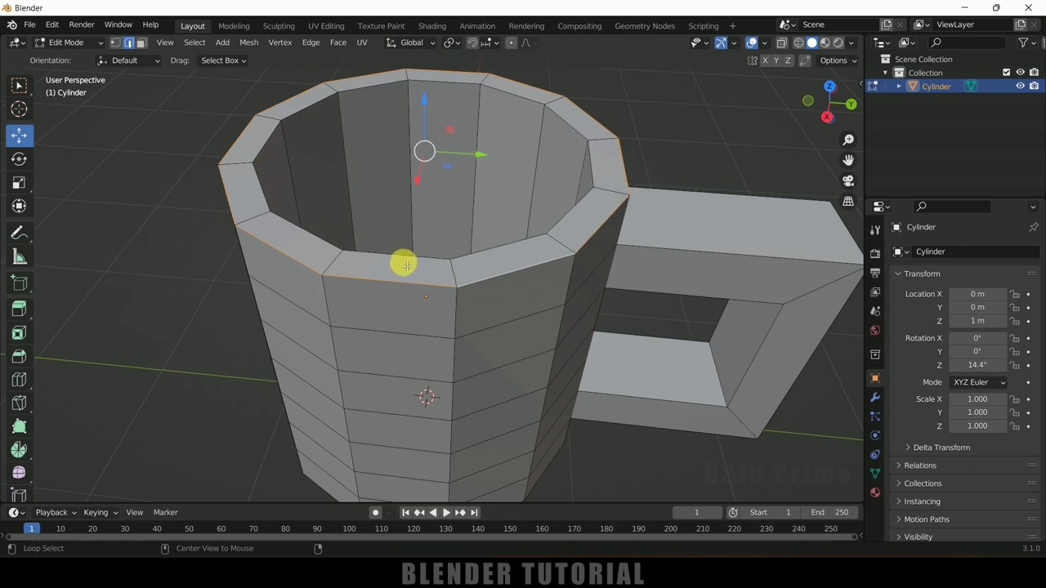
{"action": "left_click", "coordinate": [485, 252], "text": "alt+shift"}
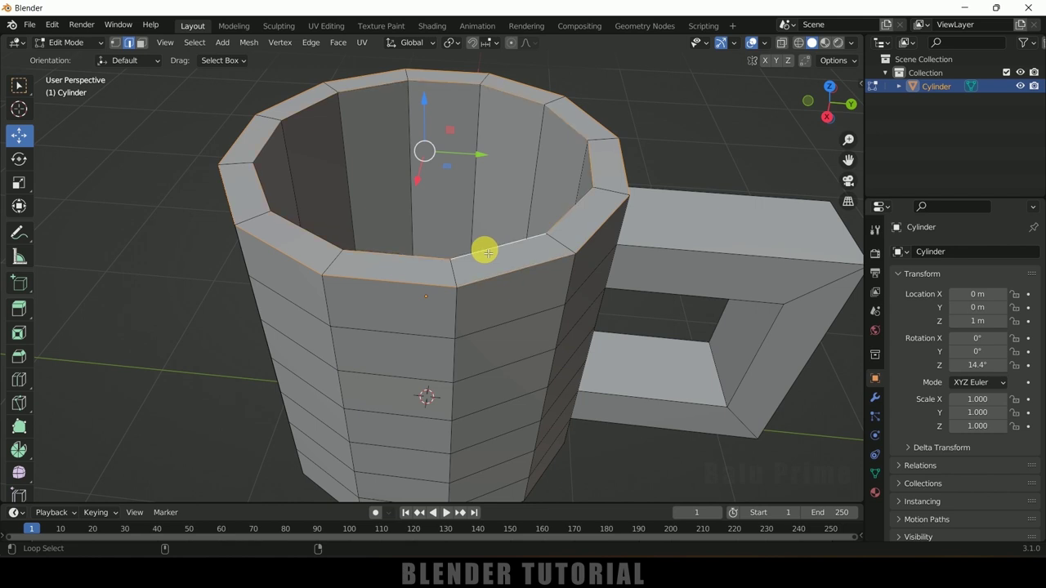
{"action": "key", "text": "ctrl+b"}
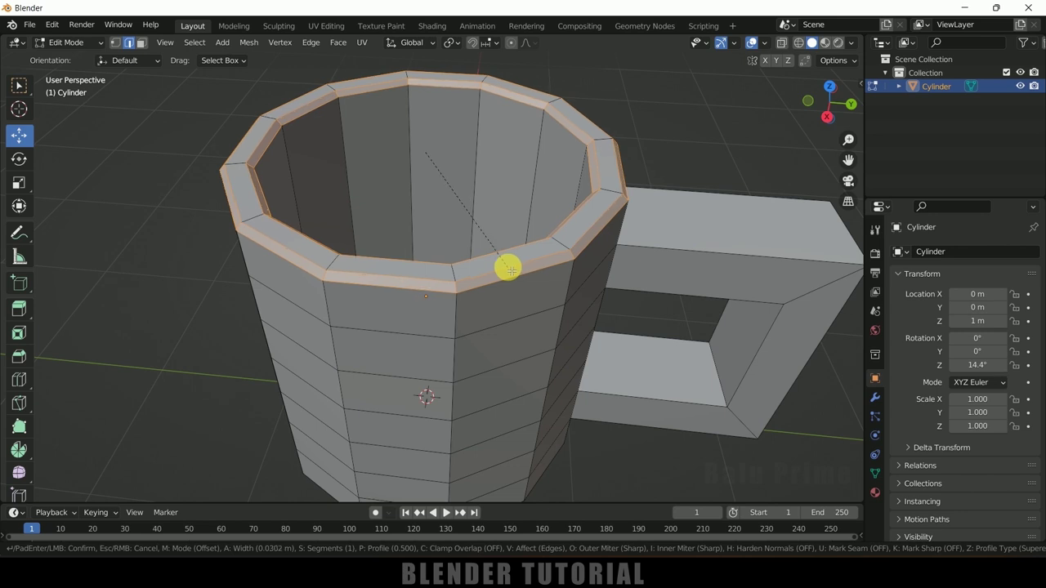
{"action": "scroll", "coordinate": [508, 269], "scroll_direction": "up", "scroll_amount": 1}
{"action": "left_click", "coordinate": [508, 269]}
Step: Bevel the edge loop around the cup's inner floor with about 0.0342 m width and 2 segments
{"action": "middle_click_drag", "start_coordinate": [504, 267], "coordinate": [493, 335]}
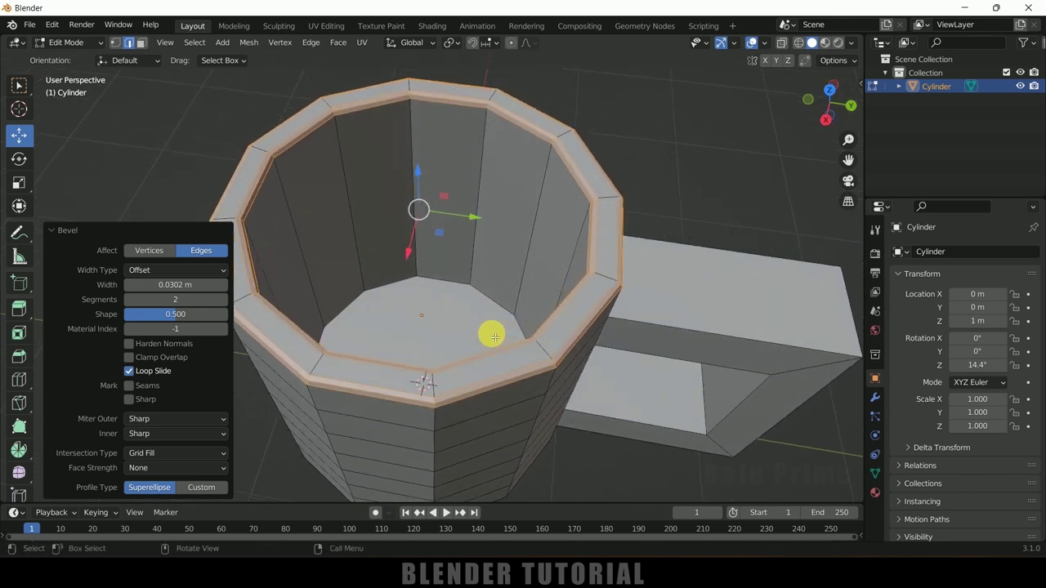
{"action": "left_click", "coordinate": [448, 283], "text": "alt"}
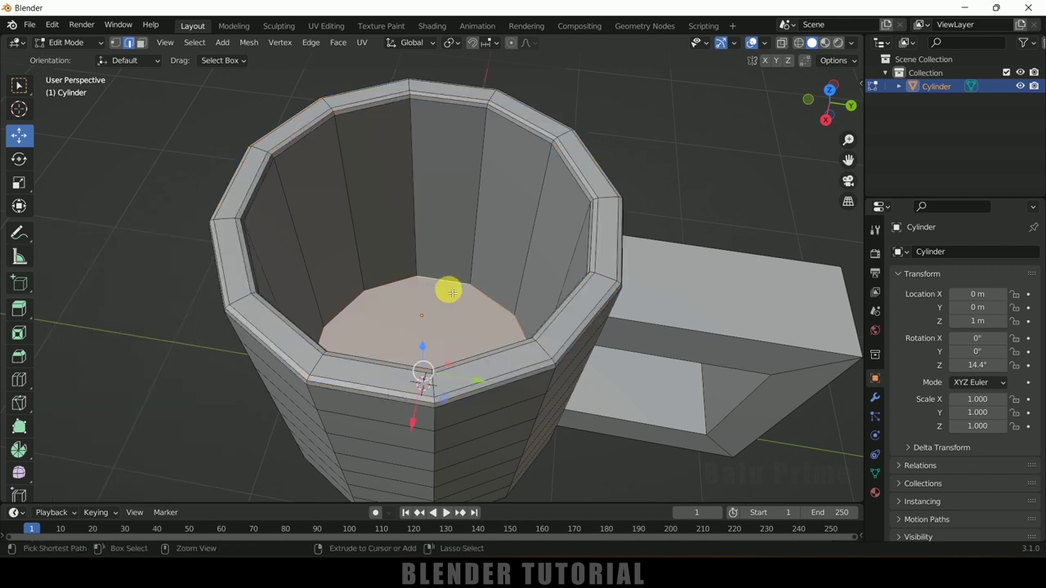
{"action": "key", "text": "ctrl+b"}
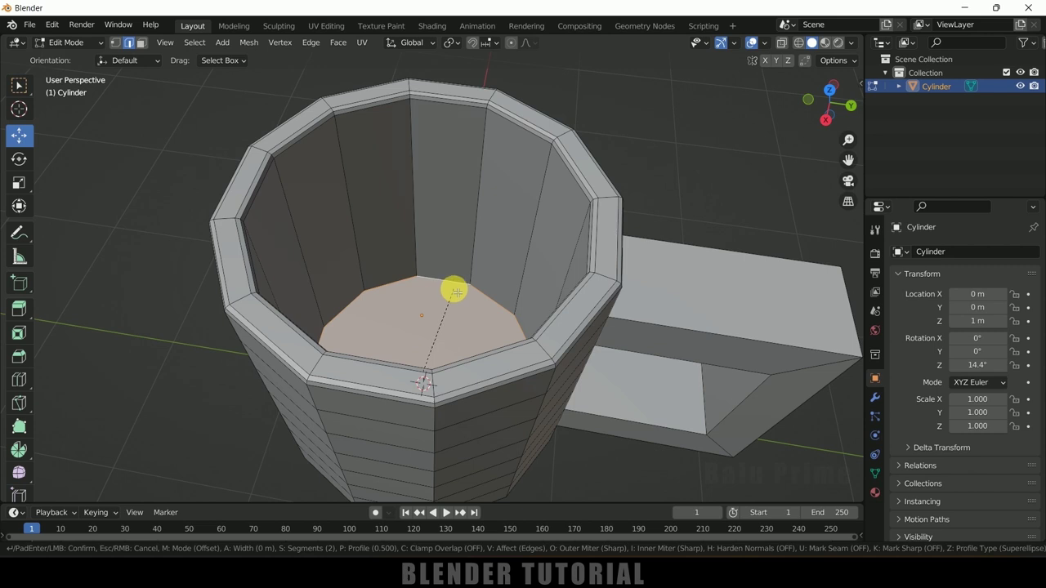
{"action": "left_click", "coordinate": [461, 285]}
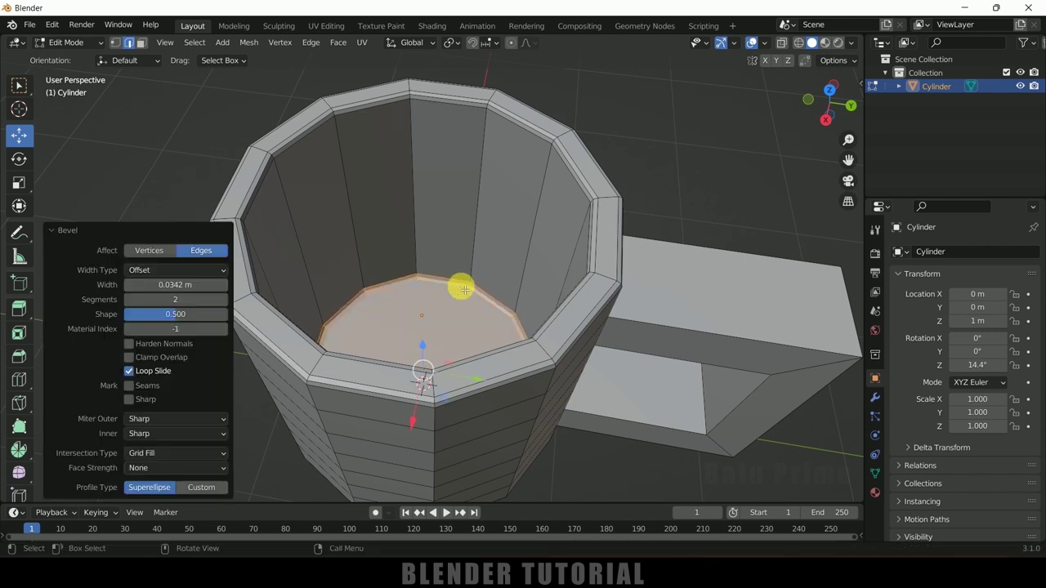
Step: Bevel the edge loop around the cup's outer base with about 0.191 m width and 3 segments
{"action": "middle_click_drag", "start_coordinate": [479, 335], "coordinate": [472, 198]}
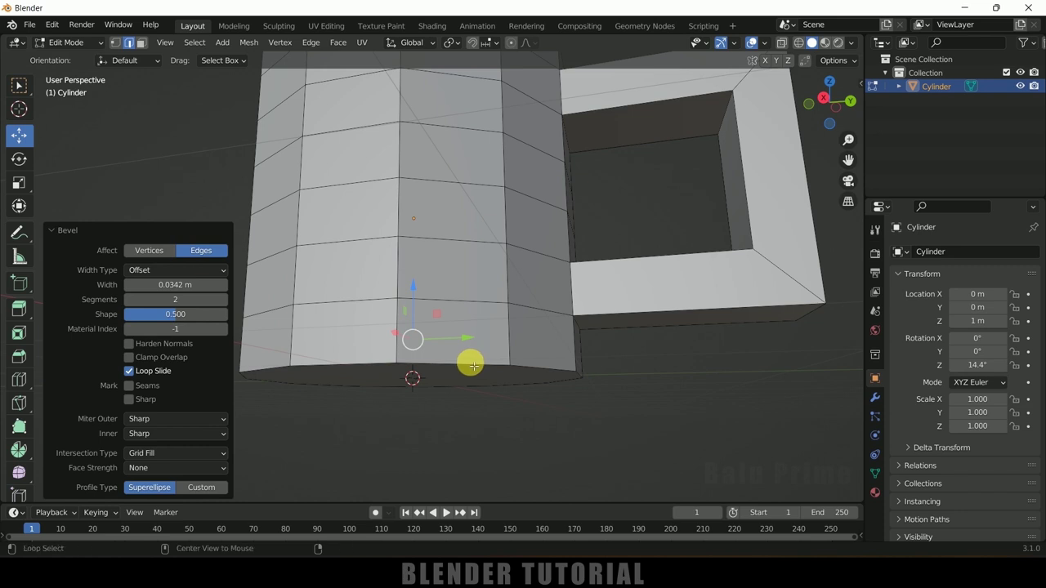
{"action": "left_click", "coordinate": [472, 365], "text": "alt"}
{"action": "key", "text": "ctrl+b"}
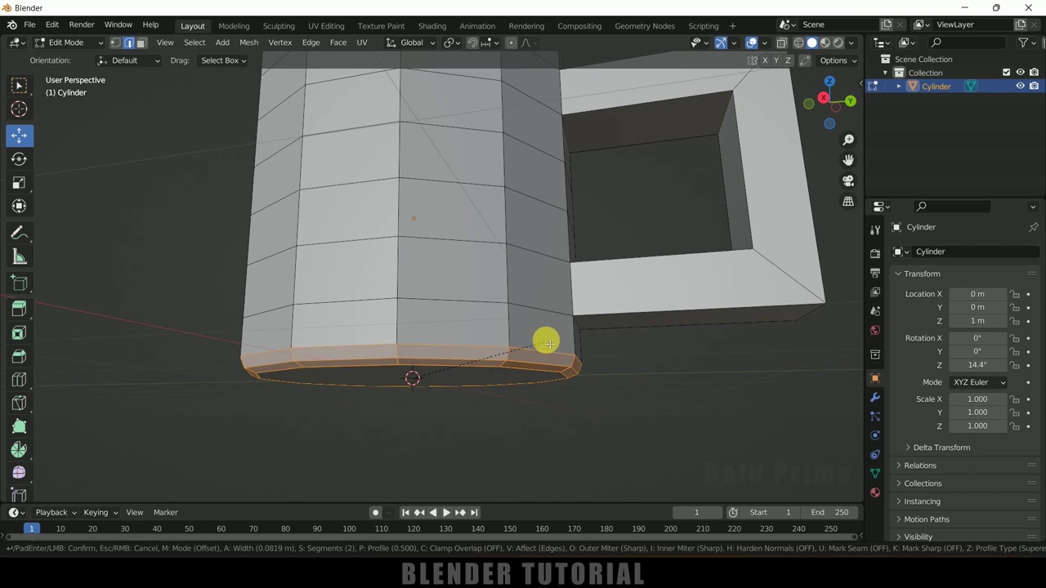
{"action": "scroll", "coordinate": [559, 328], "scroll_direction": "up", "scroll_amount": 1}
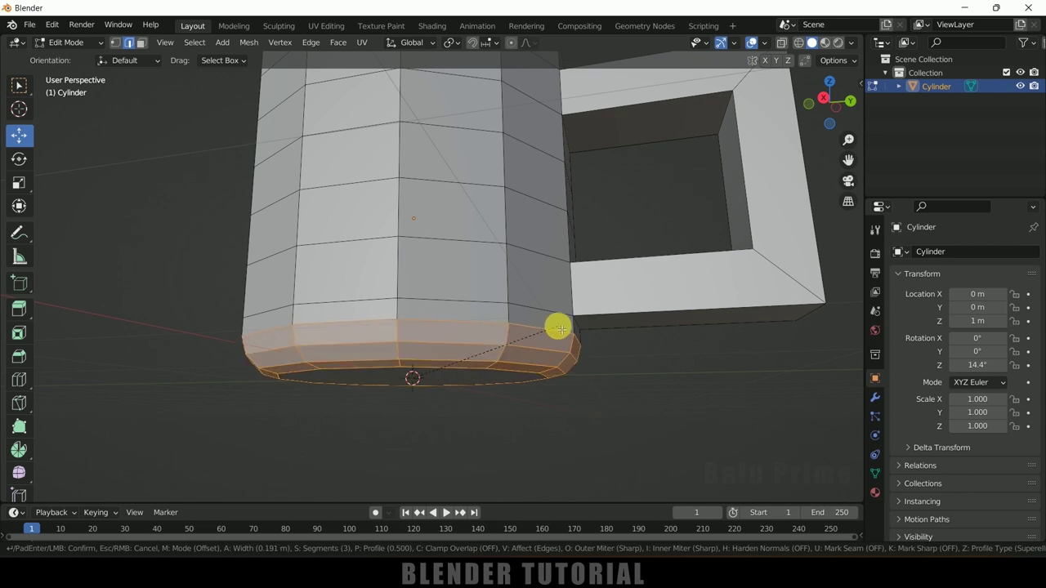
{"action": "left_click", "coordinate": [559, 328]}
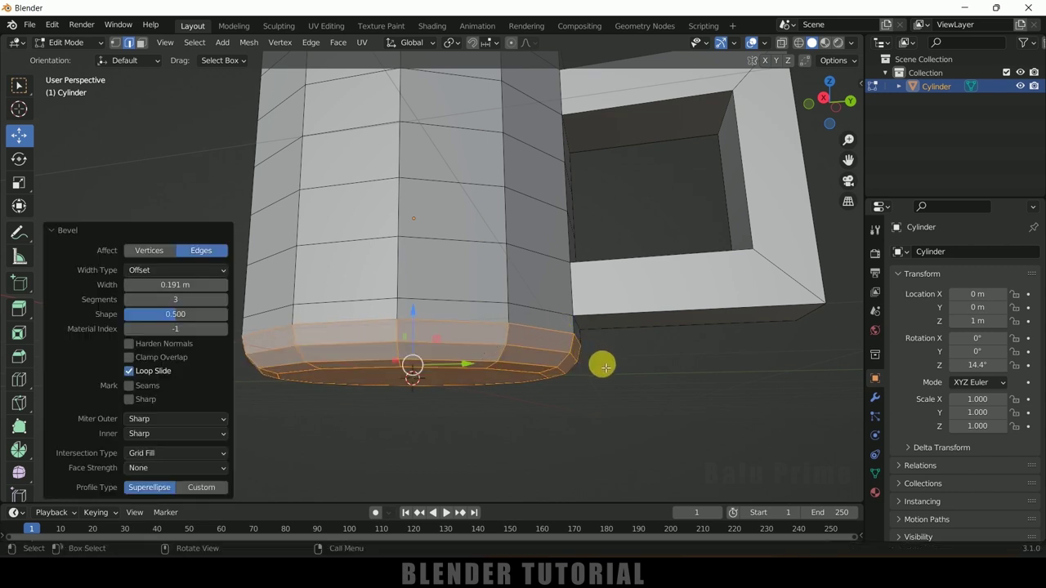
Step: Add a Subdivision Surface modifier to the cup in Object Mode and set its viewport level to 2
{"action": "key", "text": "Tab"}
{"action": "scroll", "coordinate": [602, 365], "scroll_direction": "down", "scroll_amount": 4}
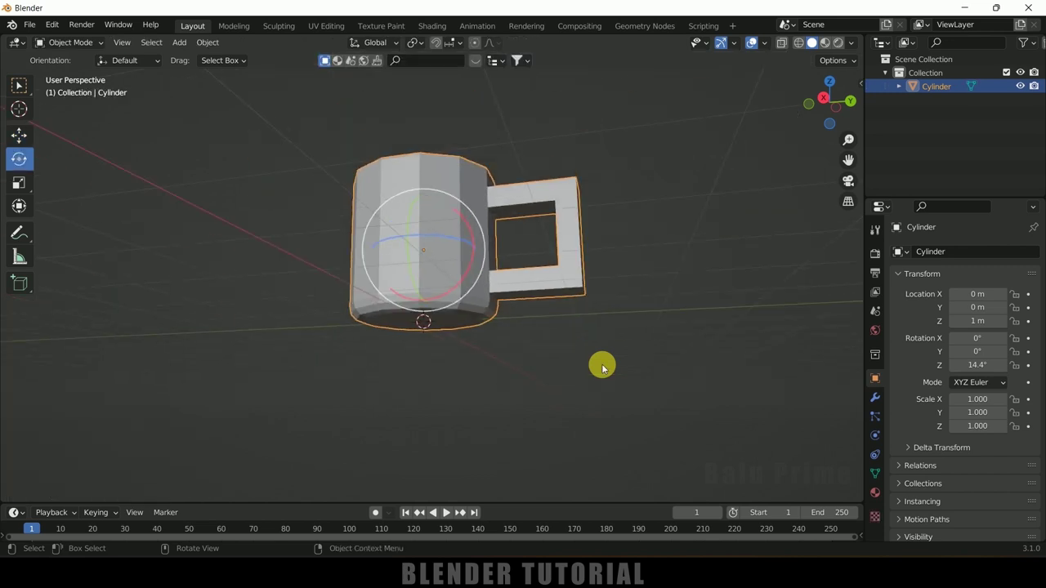
{"action": "scroll", "coordinate": [607, 404], "scroll_direction": "up", "scroll_amount": 1}
{"action": "middle_click_drag", "start_coordinate": [609, 354], "coordinate": [614, 381]}
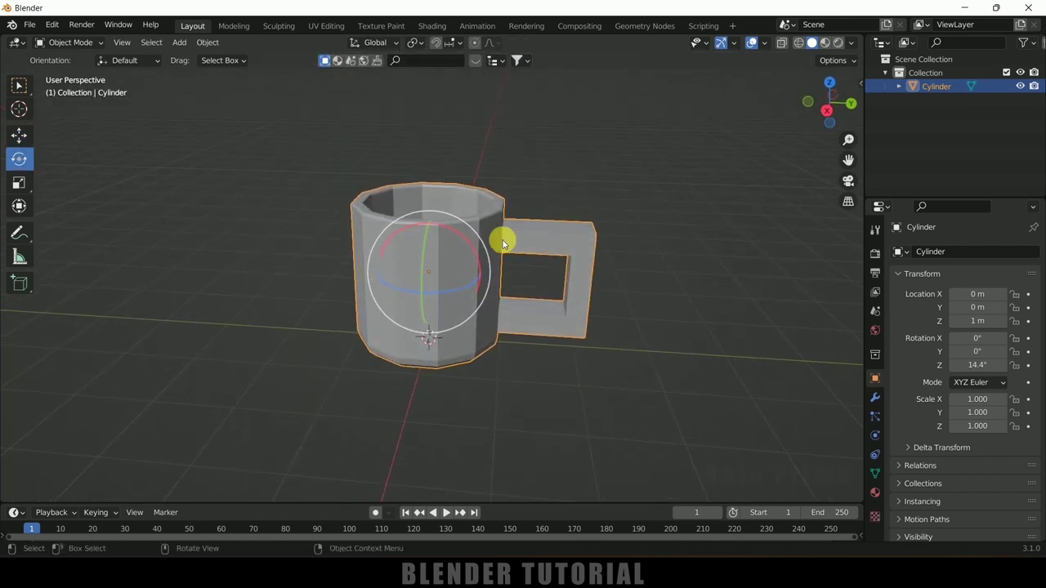
{"action": "left_click", "coordinate": [877, 401]}
{"action": "left_click", "coordinate": [923, 253]}
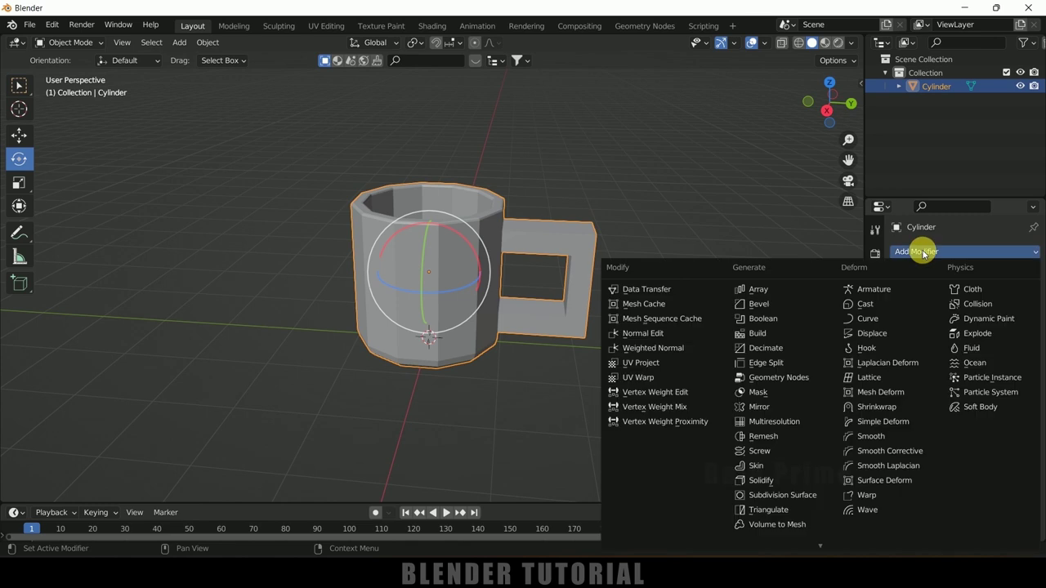
{"action": "left_click", "coordinate": [787, 496]}
{"action": "scroll", "coordinate": [654, 351], "scroll_direction": "up", "scroll_amount": 3}
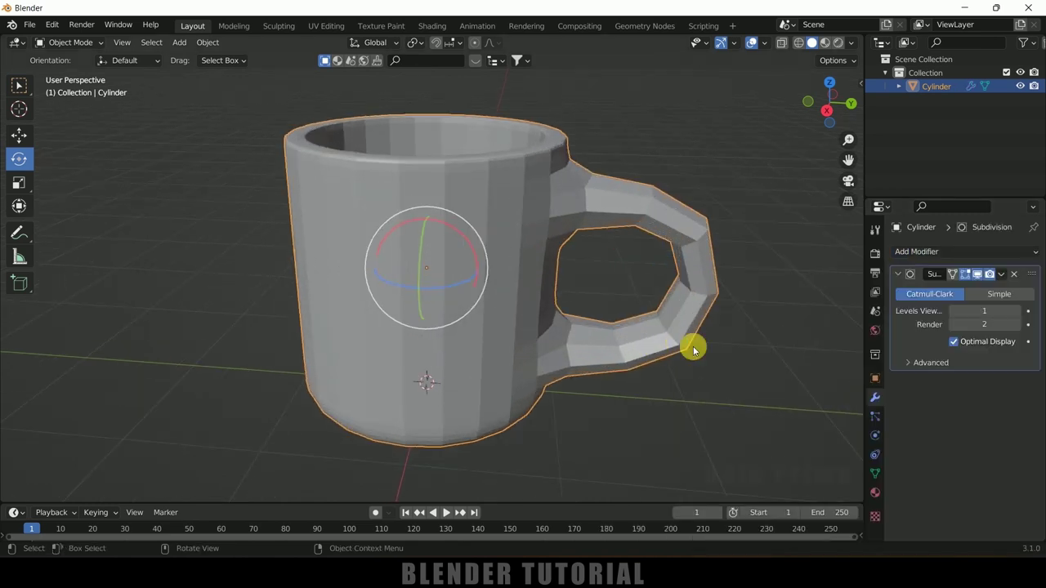
{"action": "left_click", "coordinate": [1016, 310]}
Step: Add a loop cut to the handle's upper arm at a slide factor of about 0.272 and raise it about 0.311 m along Z
{"action": "scroll", "coordinate": [721, 268], "scroll_direction": "down", "scroll_amount": 3}
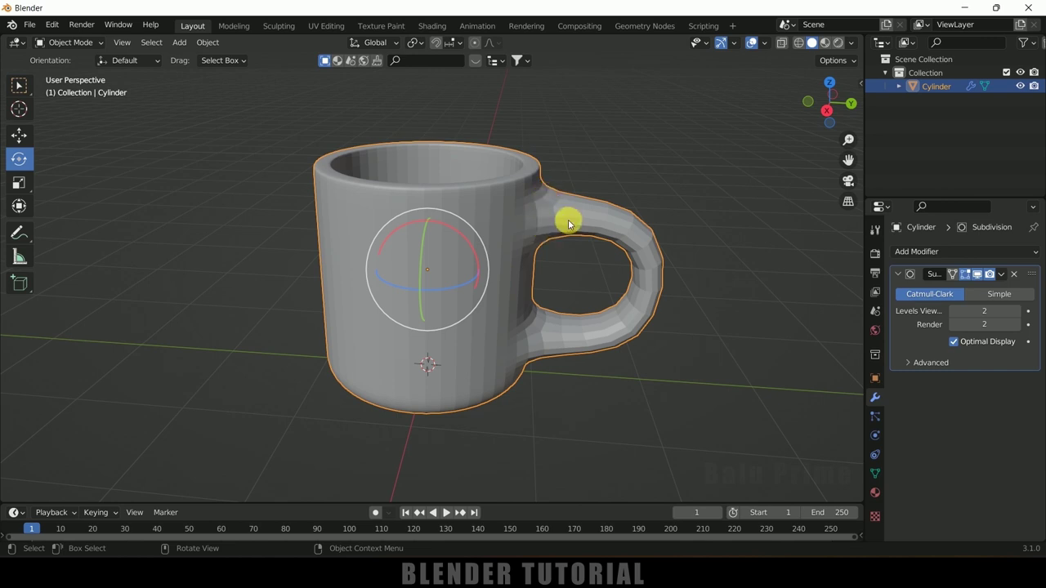
{"action": "key", "text": "Tab"}
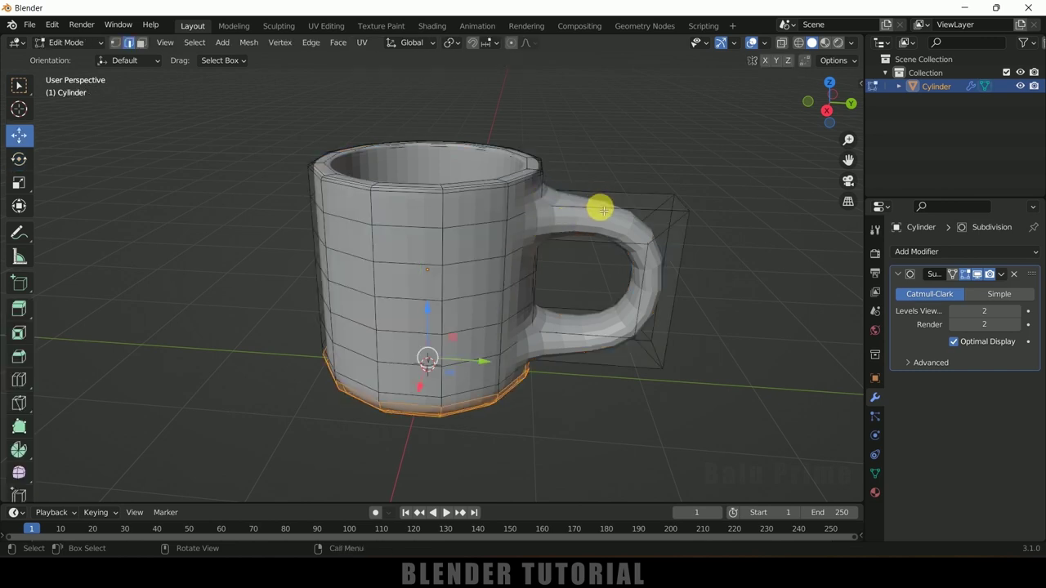
{"action": "key", "text": "ctrl+r"}
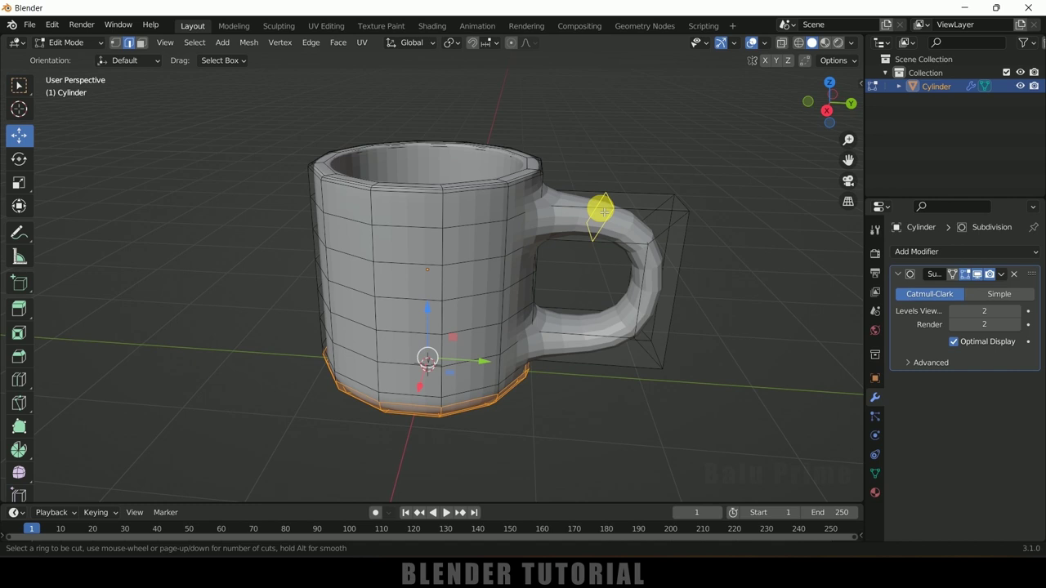
{"action": "left_click", "coordinate": [602, 211]}
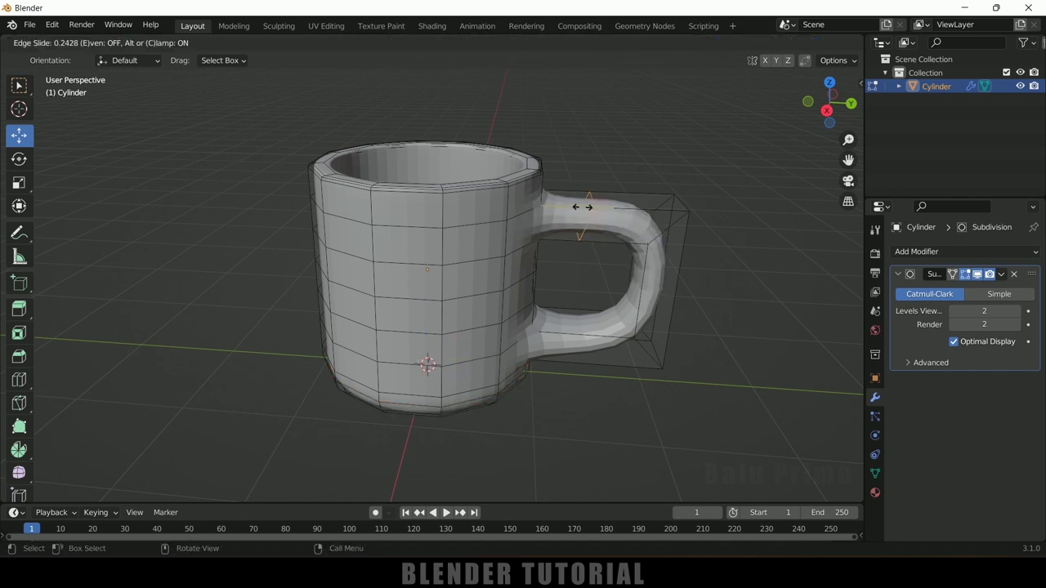
{"action": "left_click", "coordinate": [579, 207]}
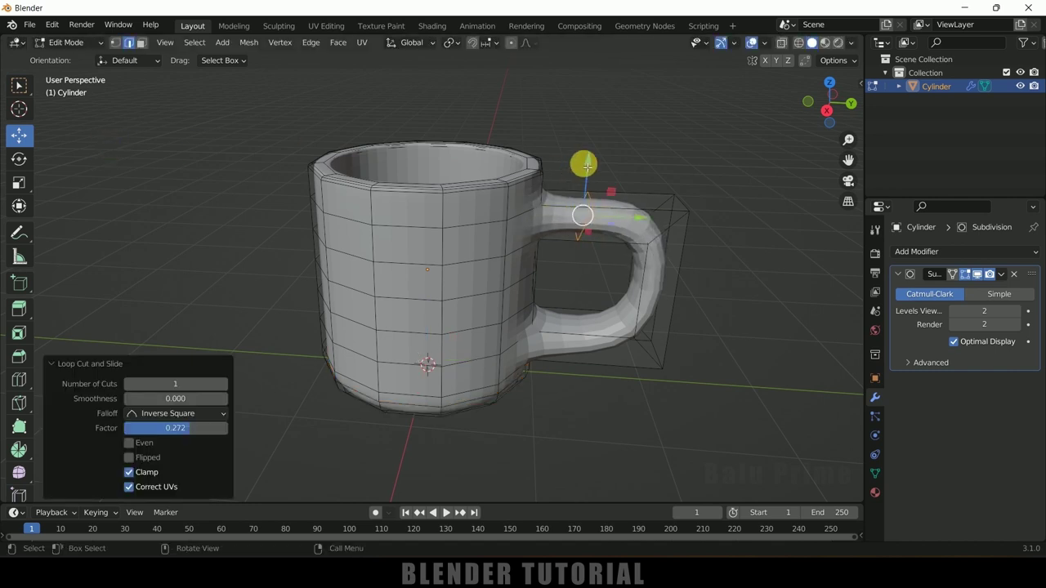
{"action": "left_click_drag", "start_coordinate": [587, 167], "coordinate": [589, 116]}
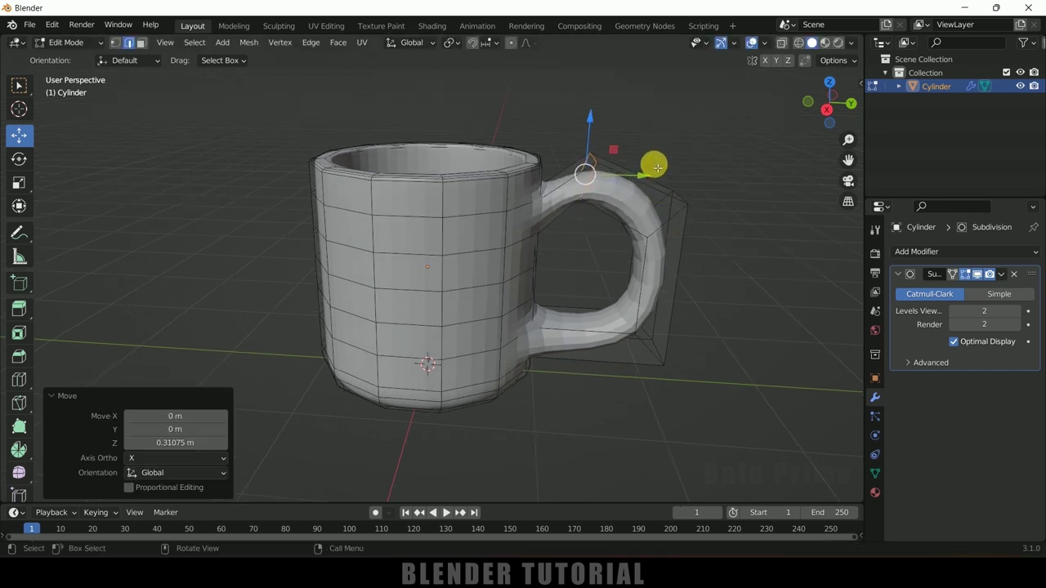
Step: Add a loop cut to the handle's lower arm, slid toward the cup at a factor of about 0.437
{"action": "key", "text": "ctrl+r"}
{"action": "left_click", "coordinate": [589, 332]}
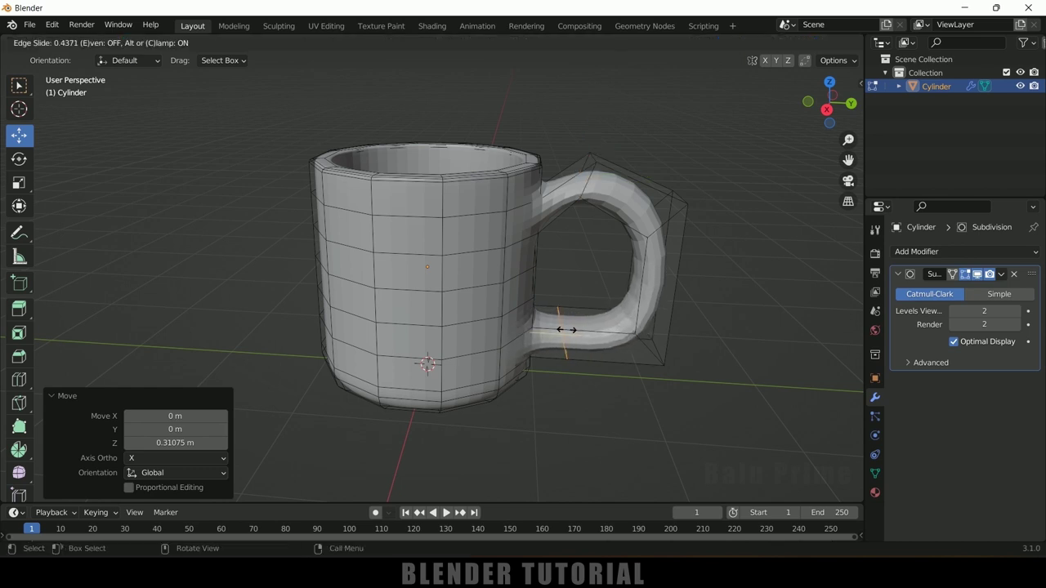
{"action": "left_click", "coordinate": [565, 330]}
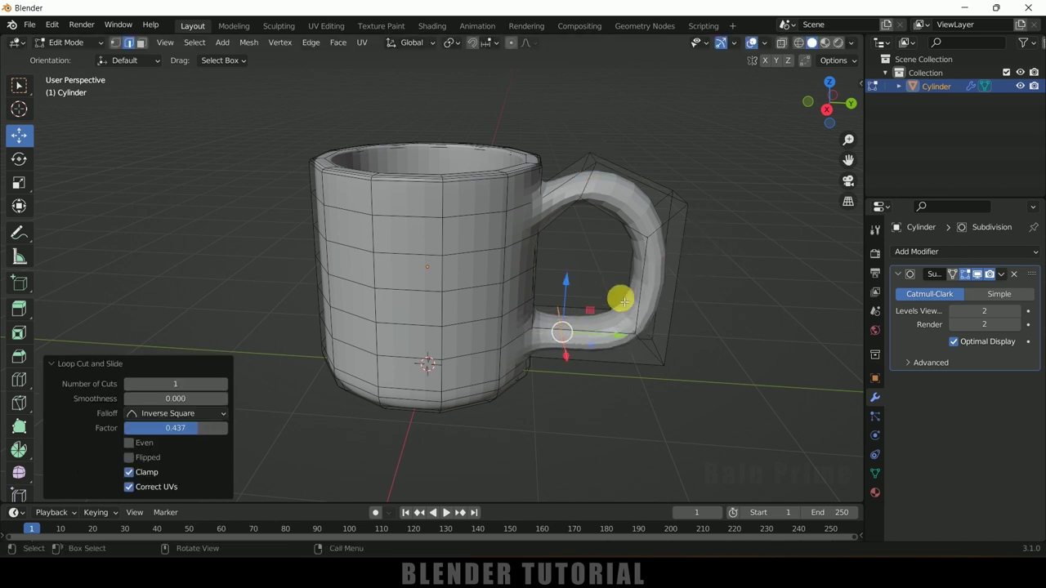
Step: Shade the cup smooth in Object Mode and apply its Subdivision Surface modifier
{"action": "key", "text": "Tab"}
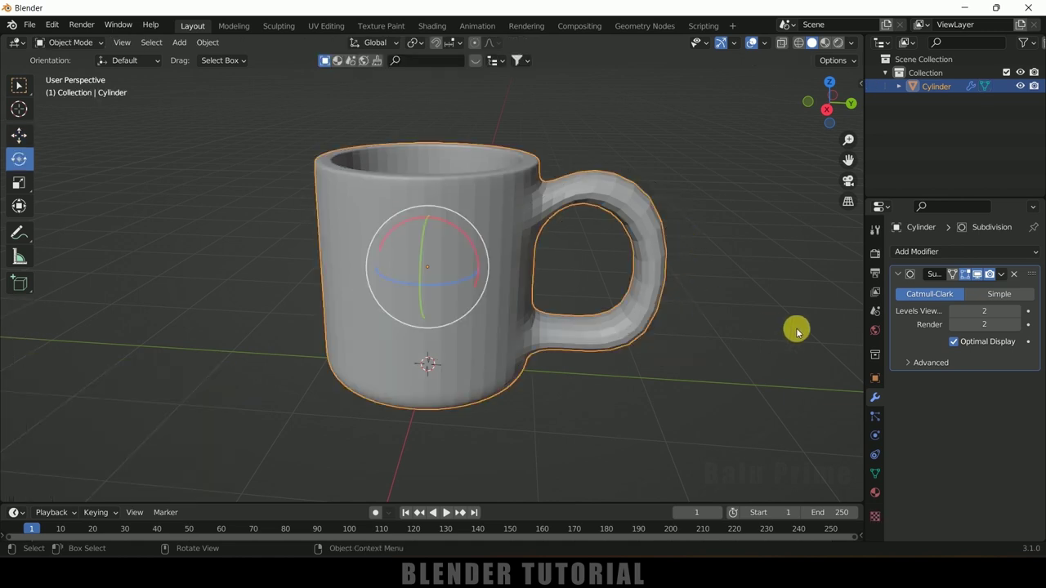
{"action": "right_click", "coordinate": [516, 210]}
{"action": "left_click", "coordinate": [509, 191]}
{"action": "middle_click_drag", "start_coordinate": [616, 266], "coordinate": [399, 299]}
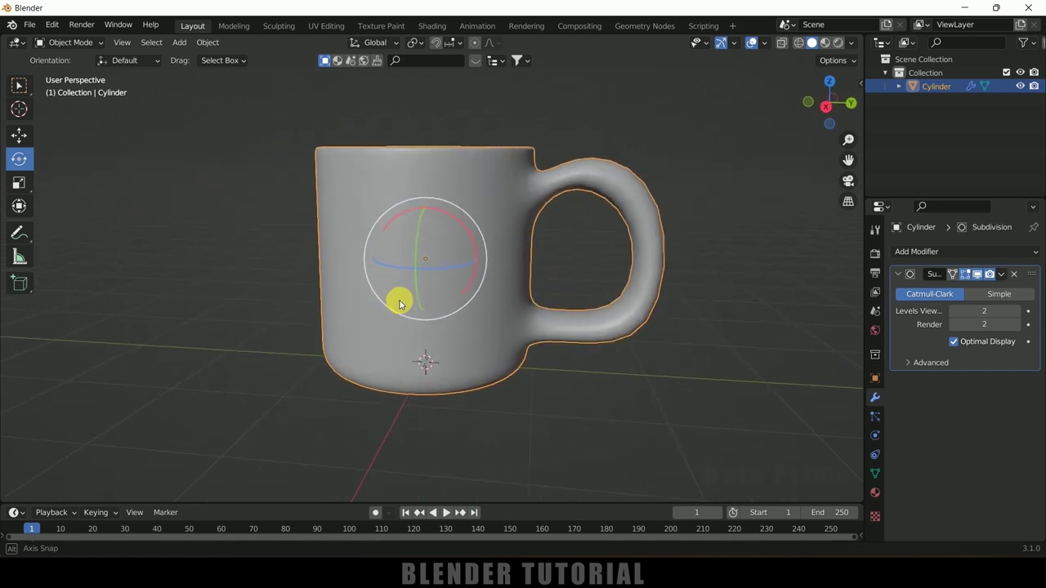
{"action": "left_click", "coordinate": [1002, 274]}
{"action": "left_click", "coordinate": [939, 293]}
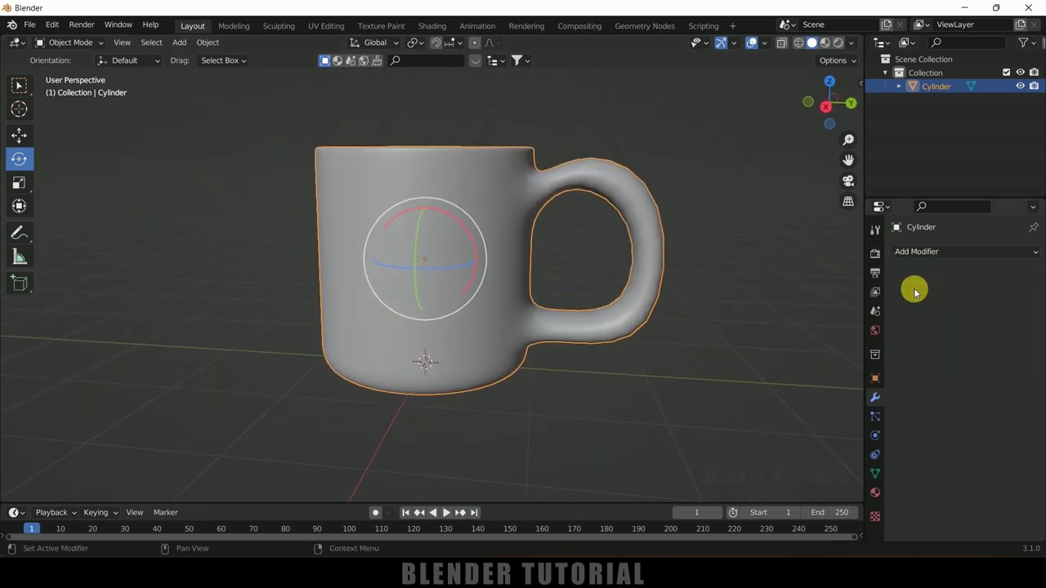
Step: Raise the cup about 4.79 m along the Z axis above the grid
{"action": "scroll", "coordinate": [666, 273], "scroll_direction": "down", "scroll_amount": 4}
{"action": "middle_click_drag", "start_coordinate": [666, 273], "coordinate": [602, 337]}
{"action": "scroll", "coordinate": [602, 335], "scroll_direction": "down", "scroll_amount": 2}
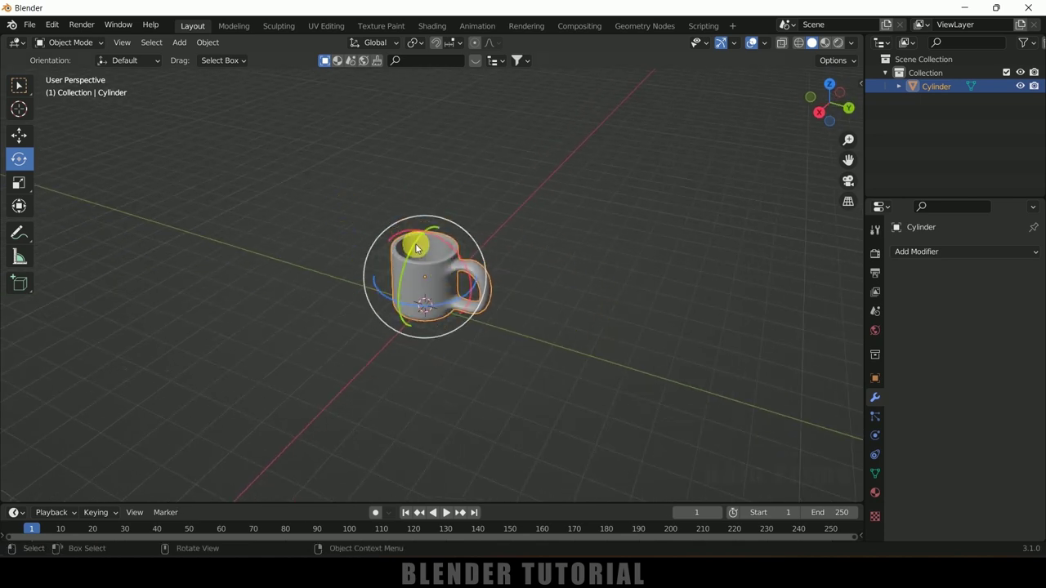
{"action": "left_click", "coordinate": [20, 136]}
{"action": "left_click_drag", "start_coordinate": [438, 240], "coordinate": [425, 97]}
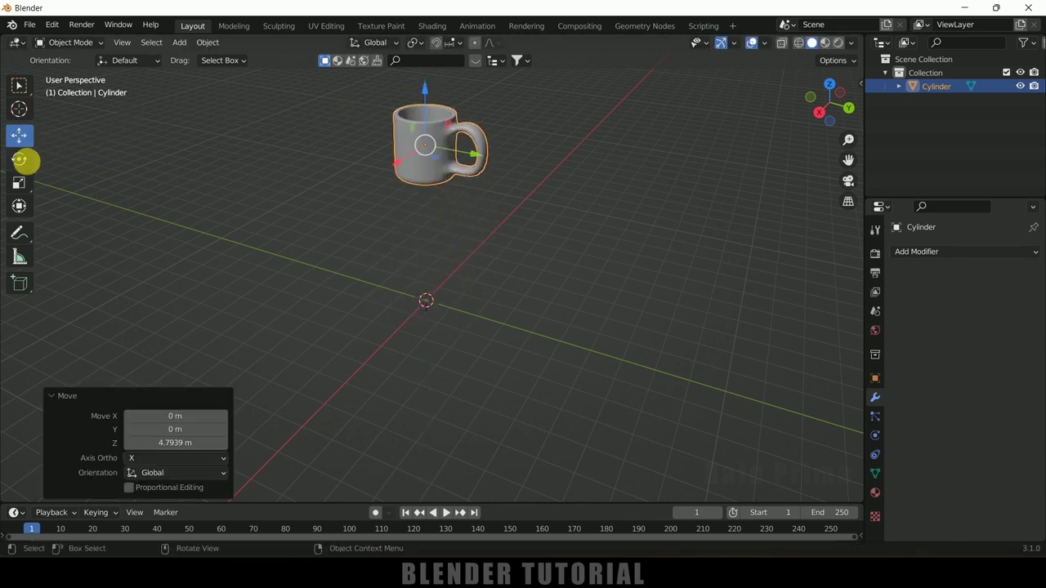
Step: Tilt the raised cup with a free trackball rotation of about -4.58° and -28.6°
{"action": "left_click", "coordinate": [20, 158]}
{"action": "left_click_drag", "start_coordinate": [439, 138], "coordinate": [384, 188]}
{"action": "middle_click_drag", "start_coordinate": [339, 255], "coordinate": [466, 229]}
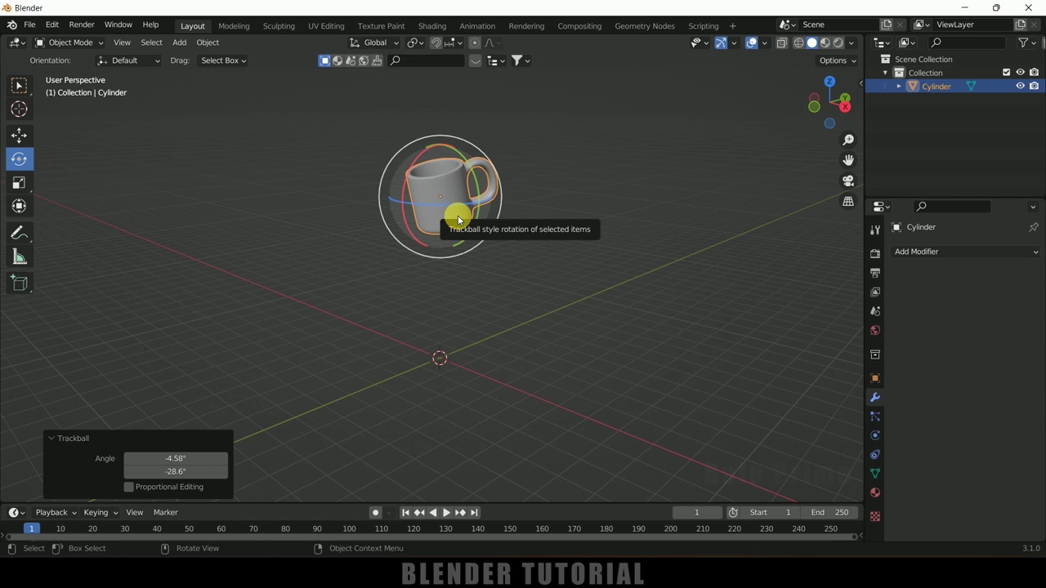
{"action": "left_click", "coordinate": [18, 135]}
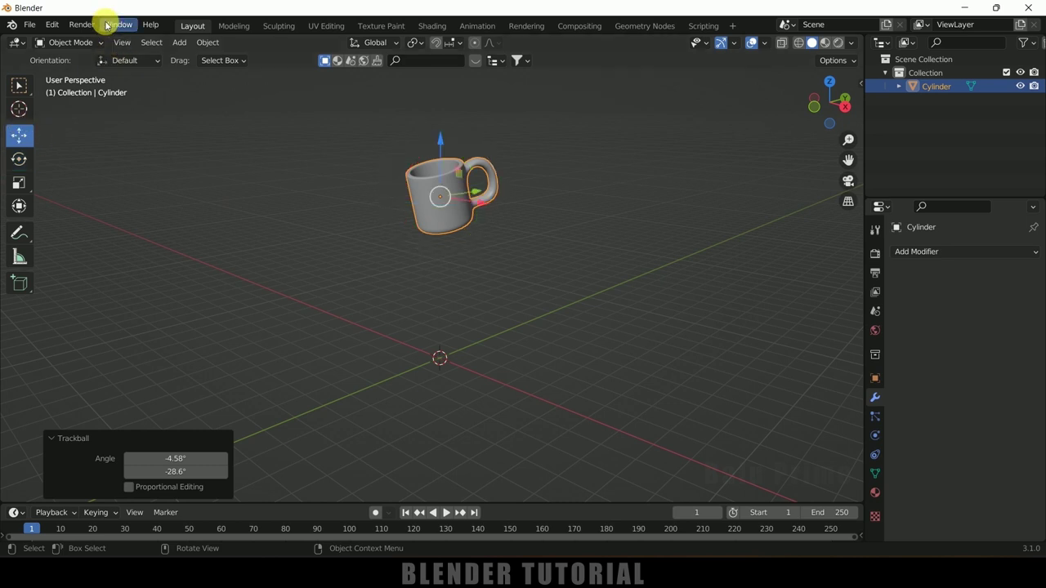
Step: Enable the Cell Fracture add-on in the preferences and save the preferences
{"action": "left_click", "coordinate": [52, 25]}
{"action": "left_click", "coordinate": [113, 223]}
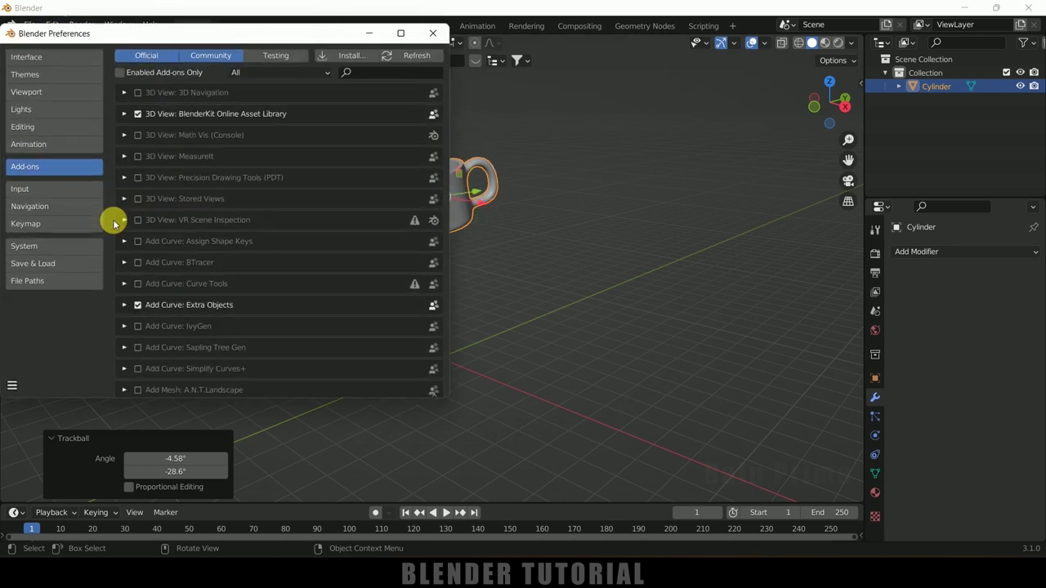
{"action": "type", "text": "cell"}
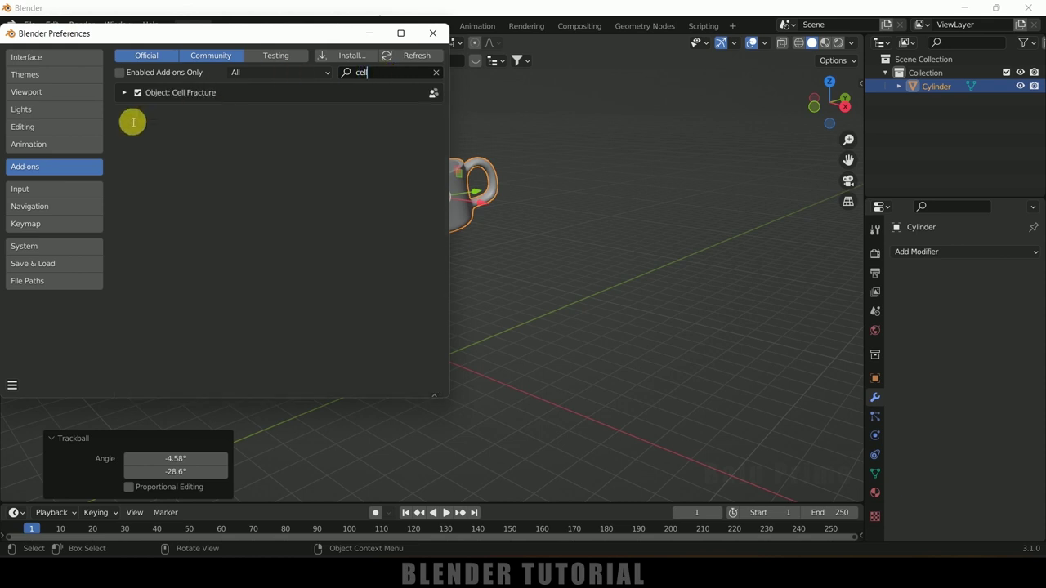
{"action": "left_click", "coordinate": [138, 94]}
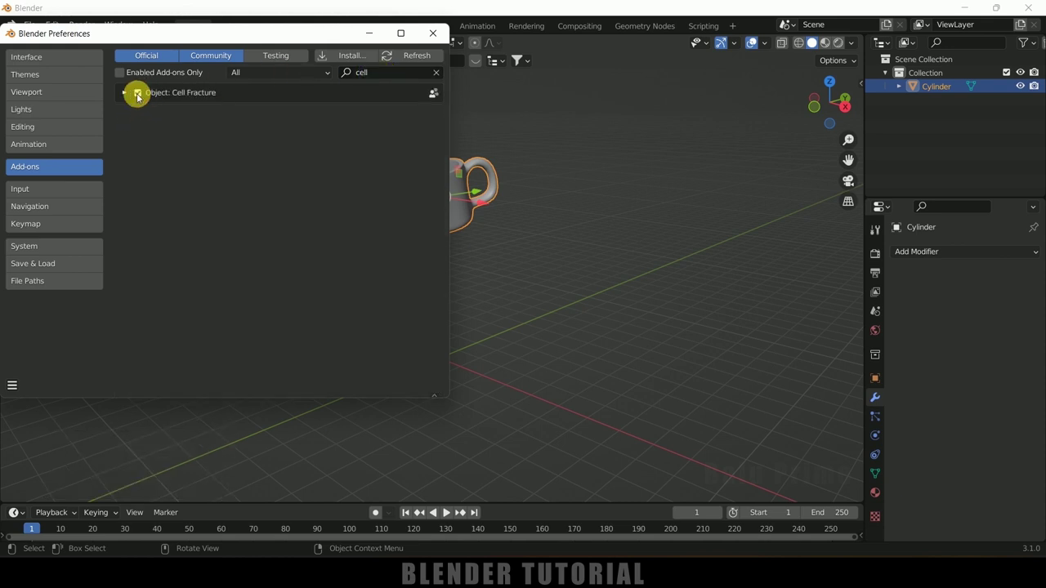
{"action": "left_click", "coordinate": [12, 385]}
{"action": "left_click", "coordinate": [16, 350]}
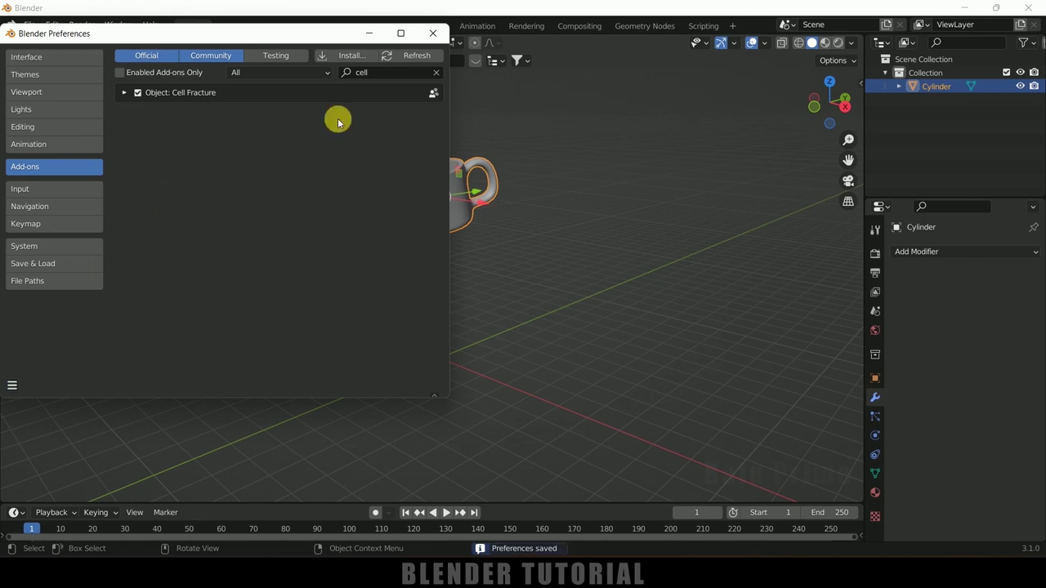
{"action": "left_click", "coordinate": [433, 32]}
Step: Apply Cell Fracture to the cup with a Source Limit of 25, placing the fragments in a collection named "cup pieces"
{"action": "left_click", "coordinate": [567, 152]}
{"action": "left_click", "coordinate": [454, 199]}
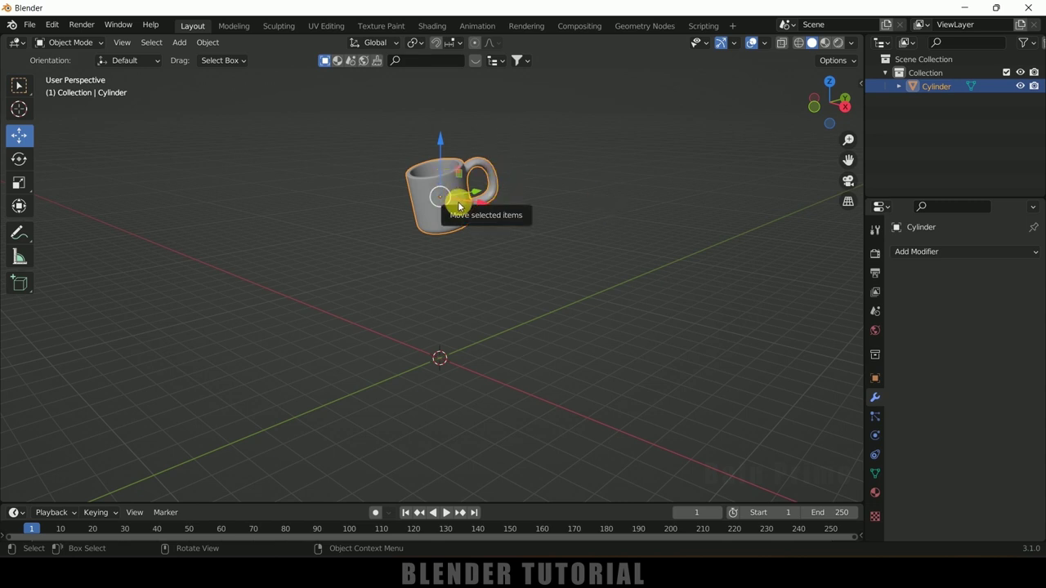
{"action": "left_click", "coordinate": [206, 43]}
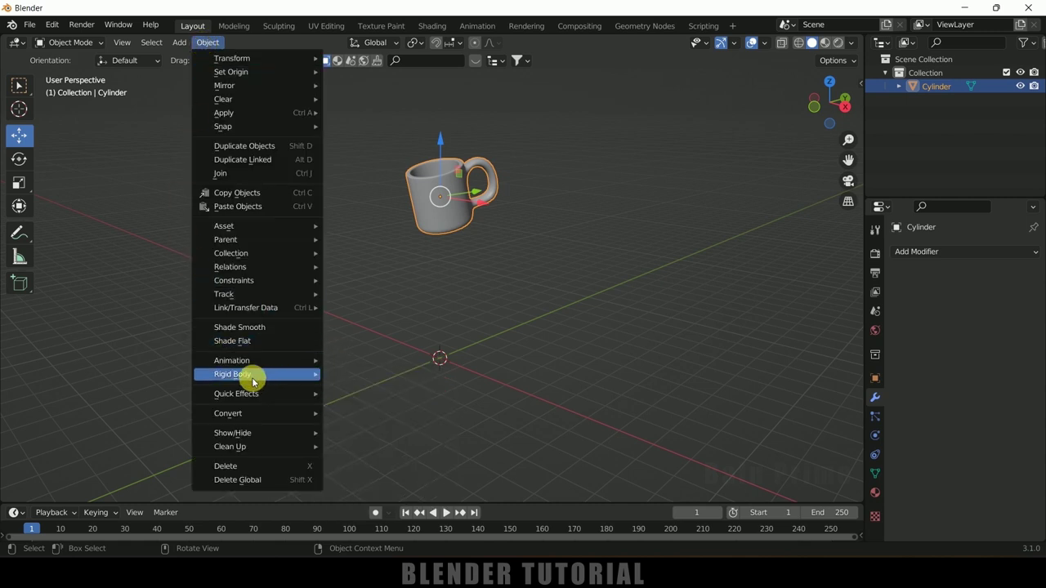
{"action": "mouse_move", "coordinate": [240, 392]}
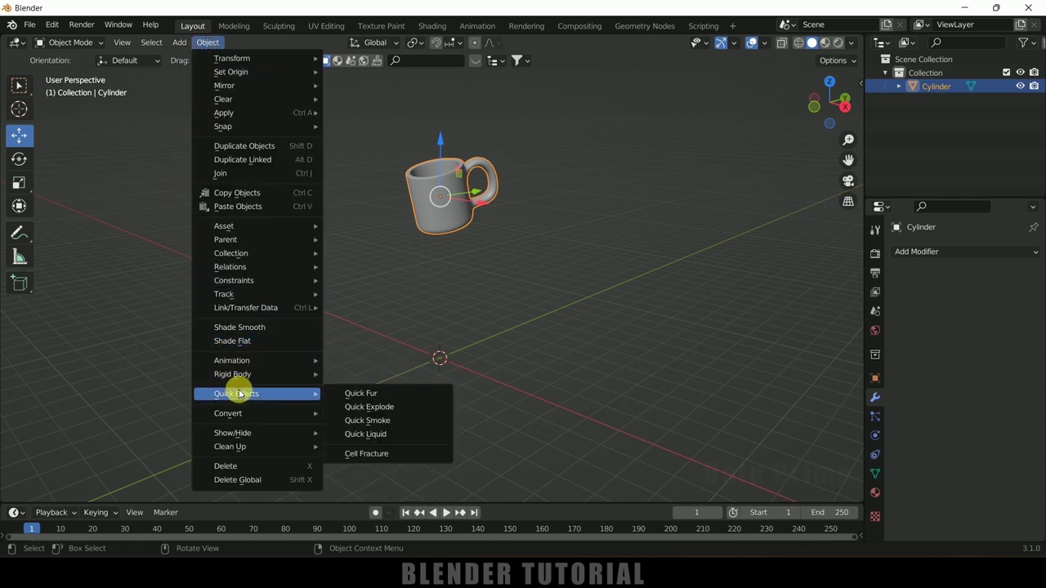
{"action": "left_click", "coordinate": [367, 453]}
{"action": "left_click_drag", "start_coordinate": [383, 185], "coordinate": [758, 106]}
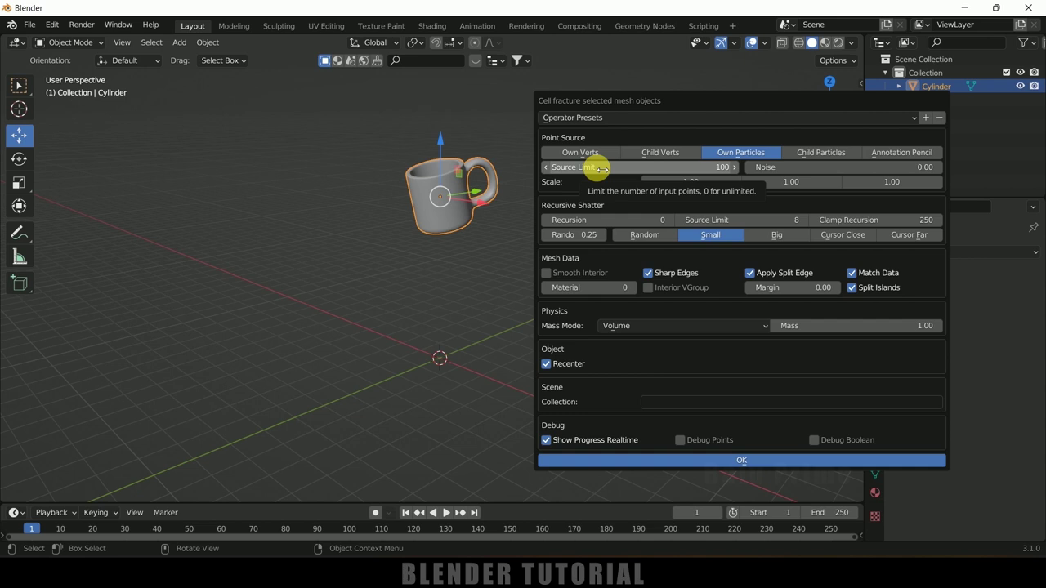
{"action": "left_click", "coordinate": [669, 168]}
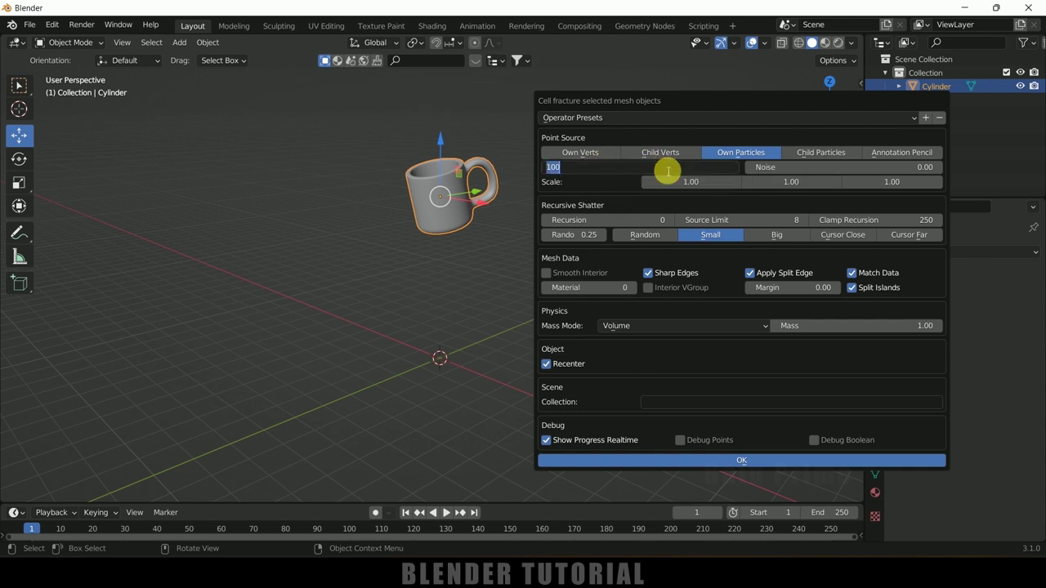
{"action": "key", "text": "Return"}
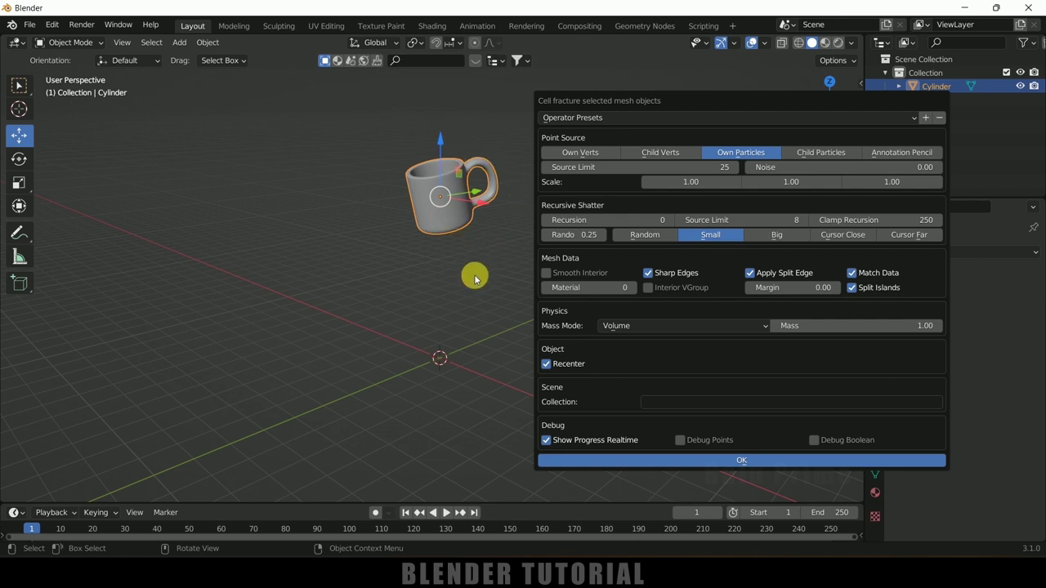
{"action": "left_click", "coordinate": [679, 406]}
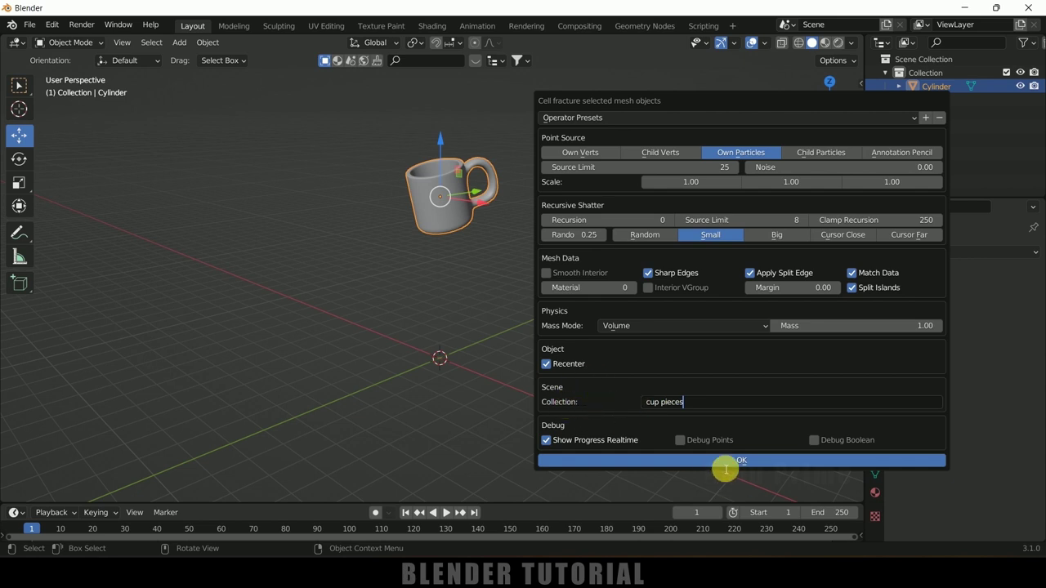
{"action": "left_click", "coordinate": [725, 462]}
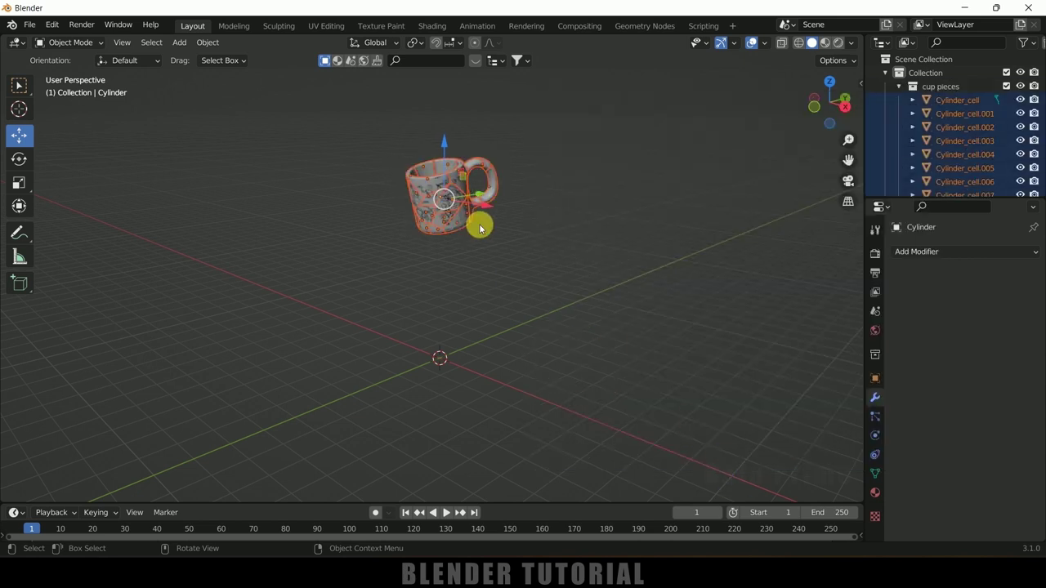
Step: Rename the original unfractured cylinder object as "main cup" and hide it in the viewport
{"action": "middle_click_drag", "start_coordinate": [480, 223], "coordinate": [480, 223]}
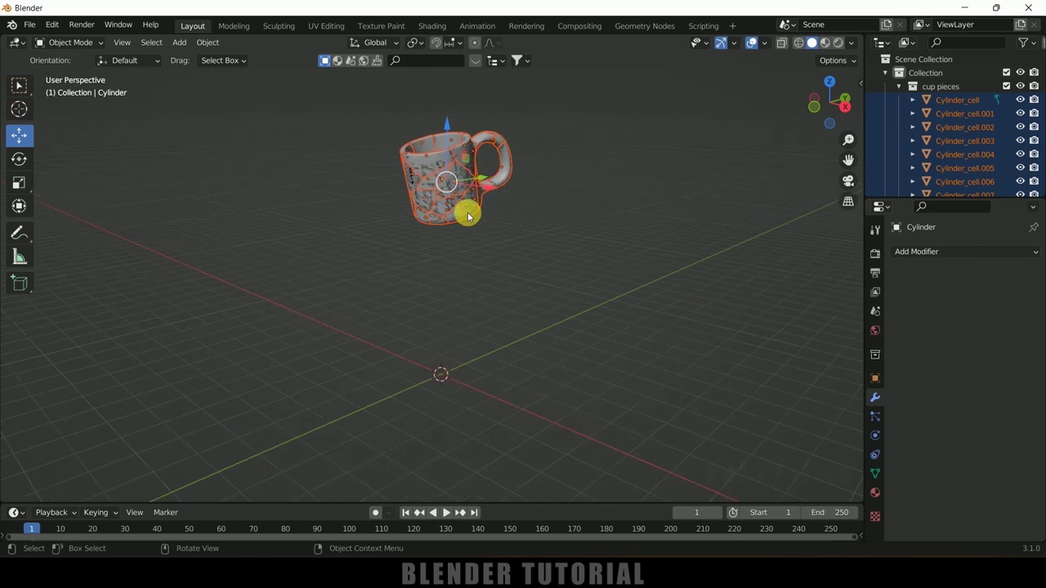
{"action": "left_click", "coordinate": [898, 85]}
{"action": "double_click", "coordinate": [938, 100]}
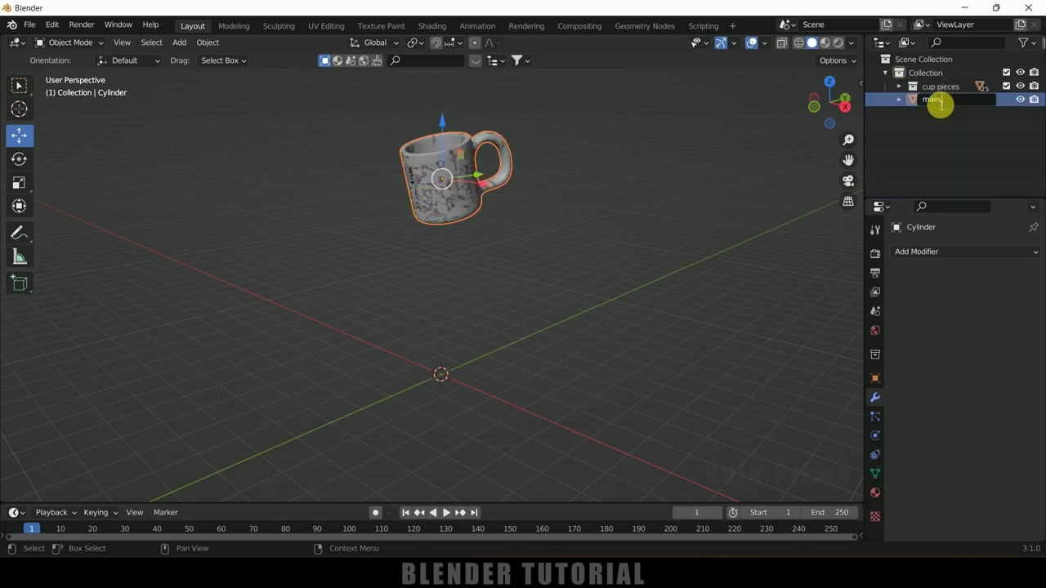
{"action": "key", "text": "Return"}
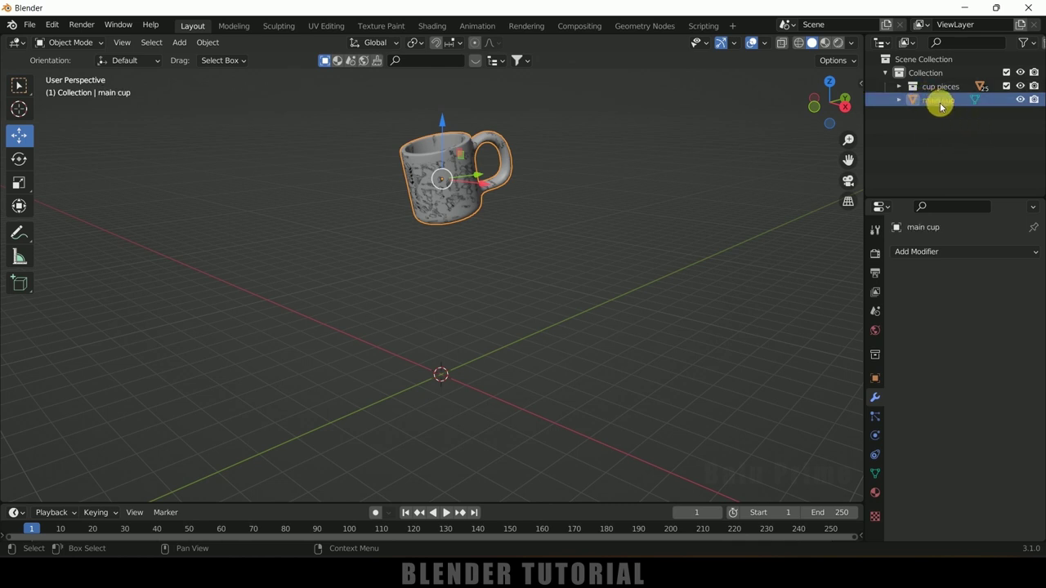
{"action": "left_click", "coordinate": [1019, 100]}
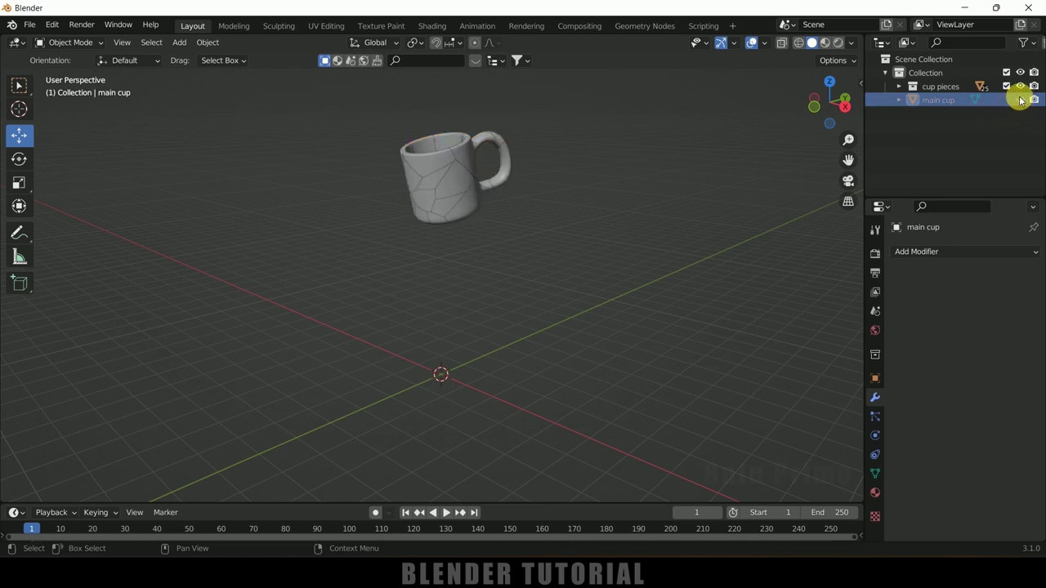
Step: Add rigid body physics of type Active to the fragment on the cup's side near the handle
{"action": "left_click", "coordinate": [455, 183]}
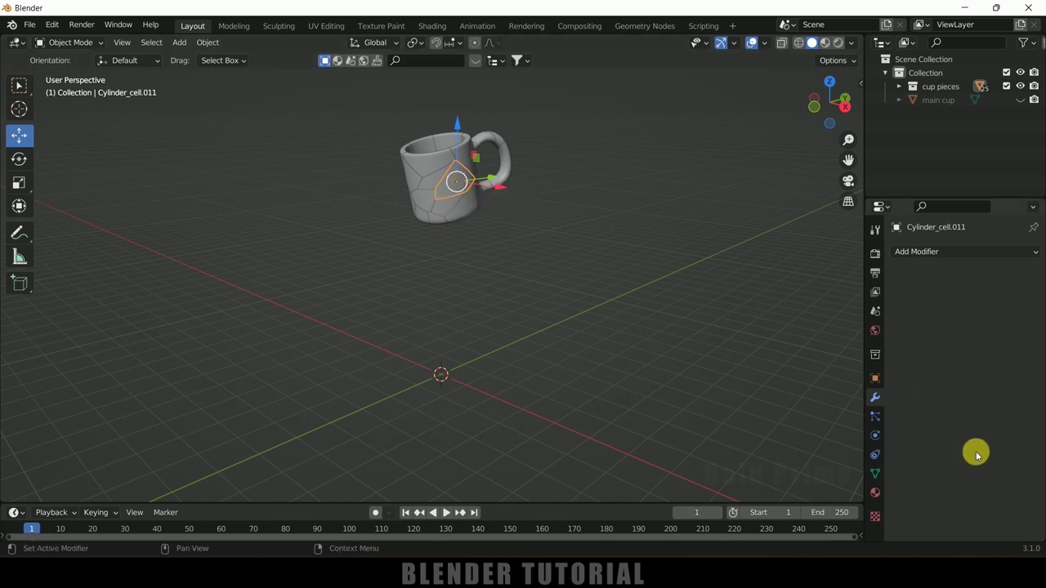
{"action": "left_click", "coordinate": [876, 436]}
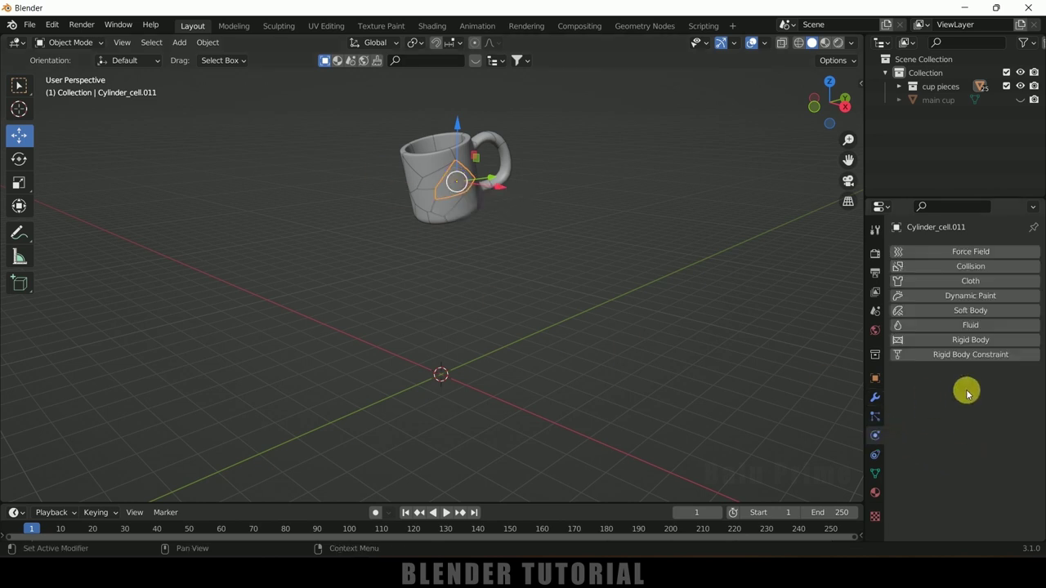
{"action": "left_click", "coordinate": [967, 341]}
{"action": "scroll", "coordinate": [966, 341], "scroll_direction": "down", "scroll_amount": 2}
{"action": "left_click", "coordinate": [972, 354]}
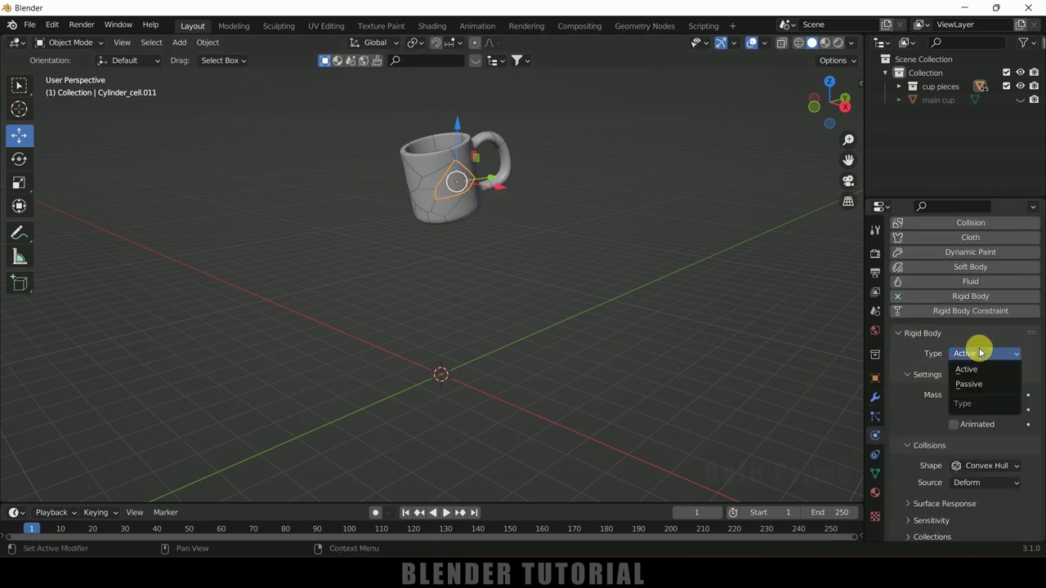
{"action": "left_click", "coordinate": [967, 367]}
{"action": "scroll", "coordinate": [932, 380], "scroll_direction": "down", "scroll_amount": 1}
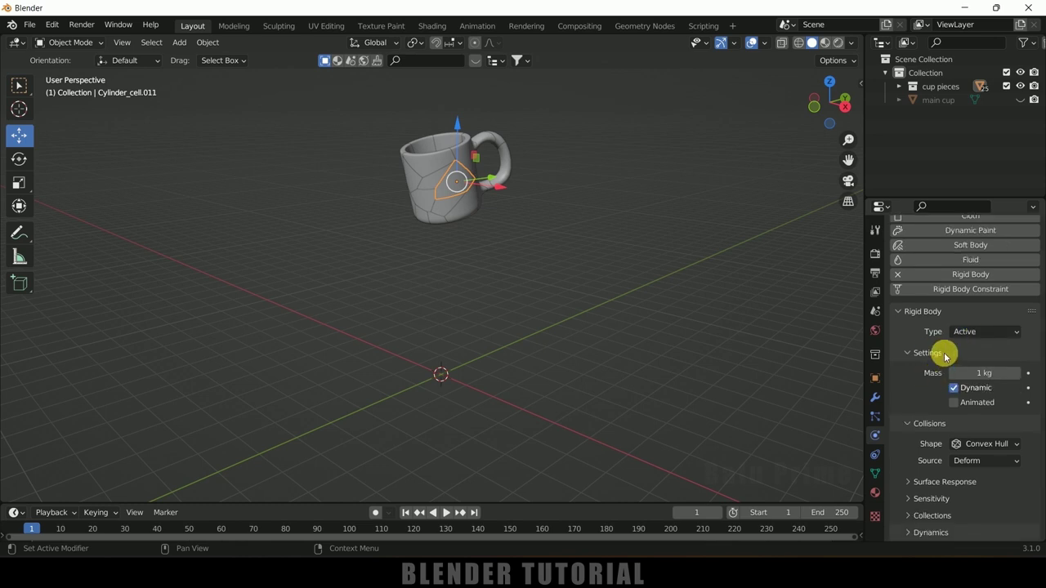
Step: Play the animation to examine the motion of the single rigid-body fragment, stop it and return to frame 1
{"action": "left_click", "coordinate": [446, 512]}
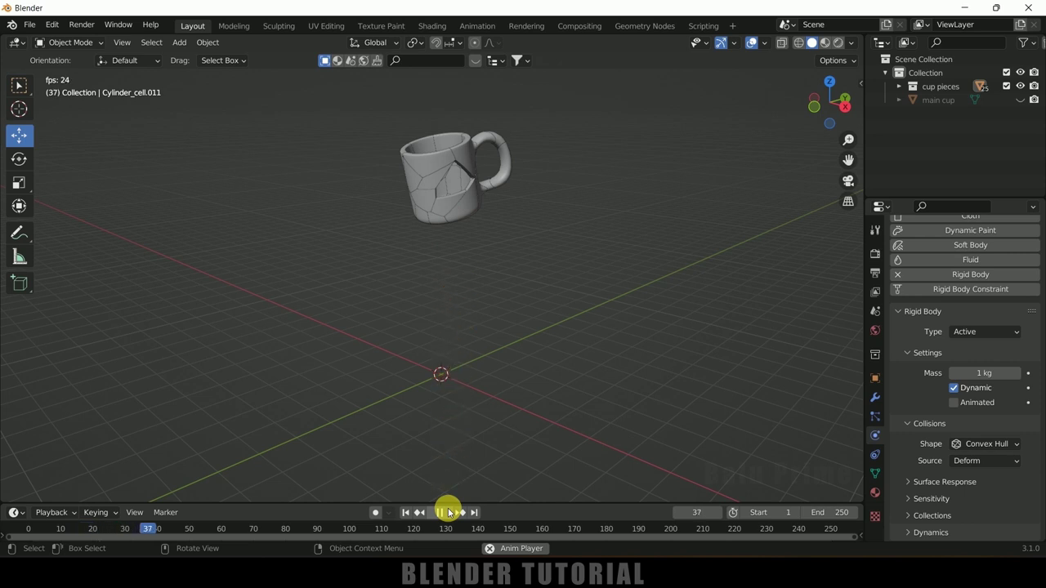
{"action": "left_click", "coordinate": [448, 512]}
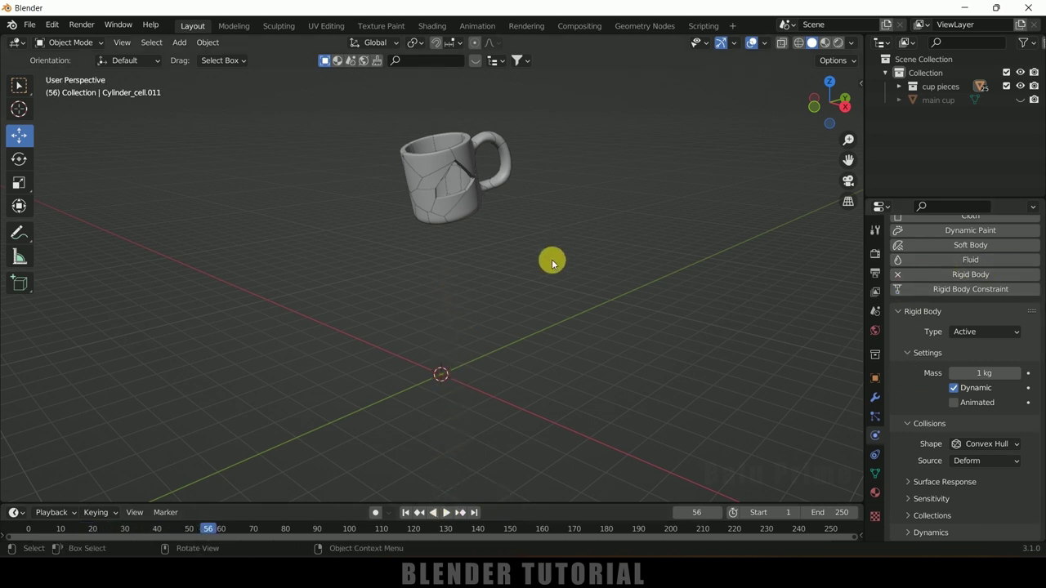
{"action": "left_click", "coordinate": [406, 513]}
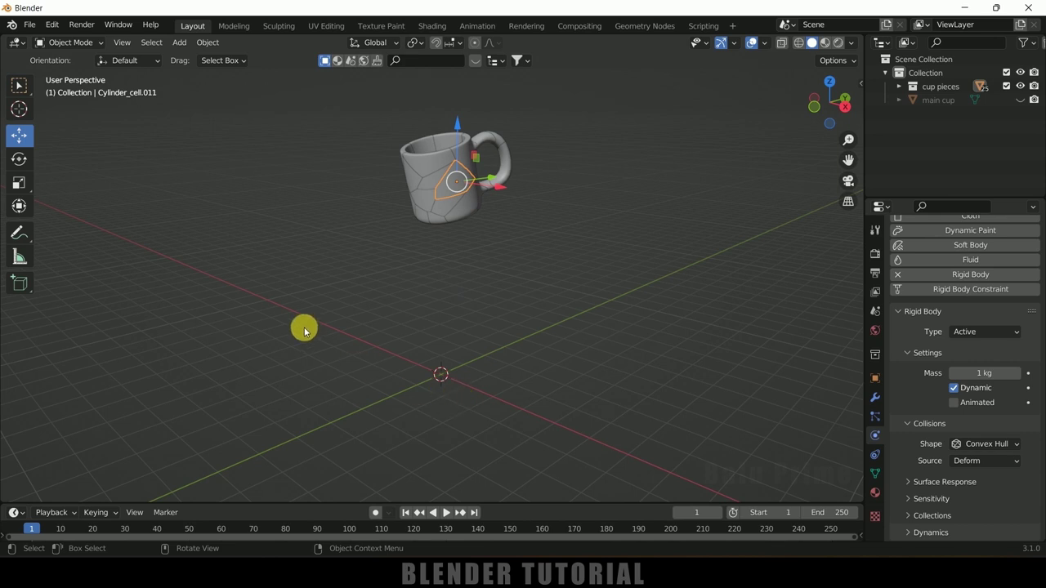
Step: Add a plane at the origin beneath the cup and scale it by about 9.64 as the ground
{"action": "left_click", "coordinate": [180, 43]}
{"action": "mouse_move", "coordinate": [182, 57]}
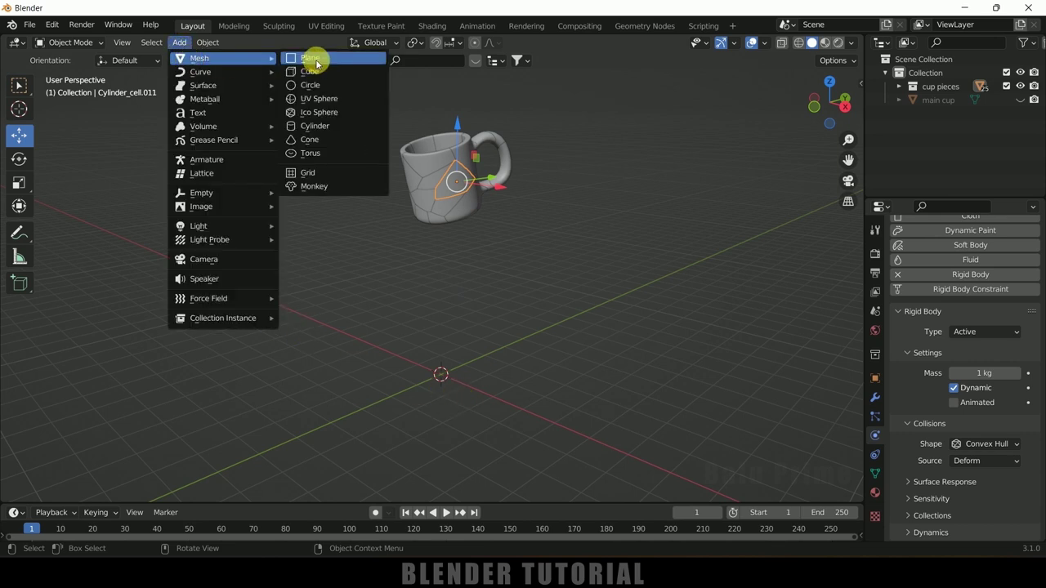
{"action": "left_click", "coordinate": [311, 59]}
{"action": "key", "text": "s"}
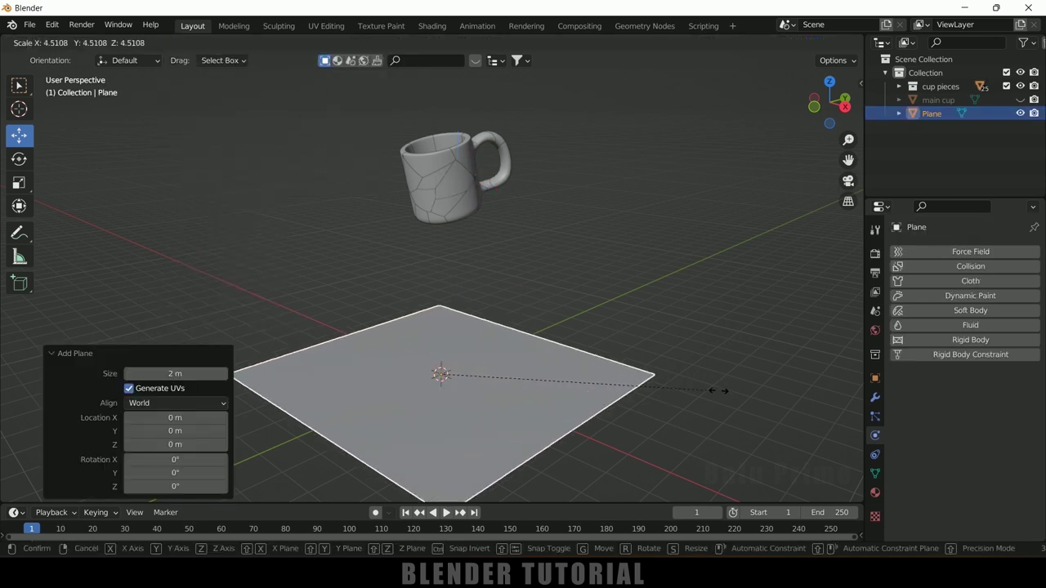
{"action": "left_click", "coordinate": [160, 390]}
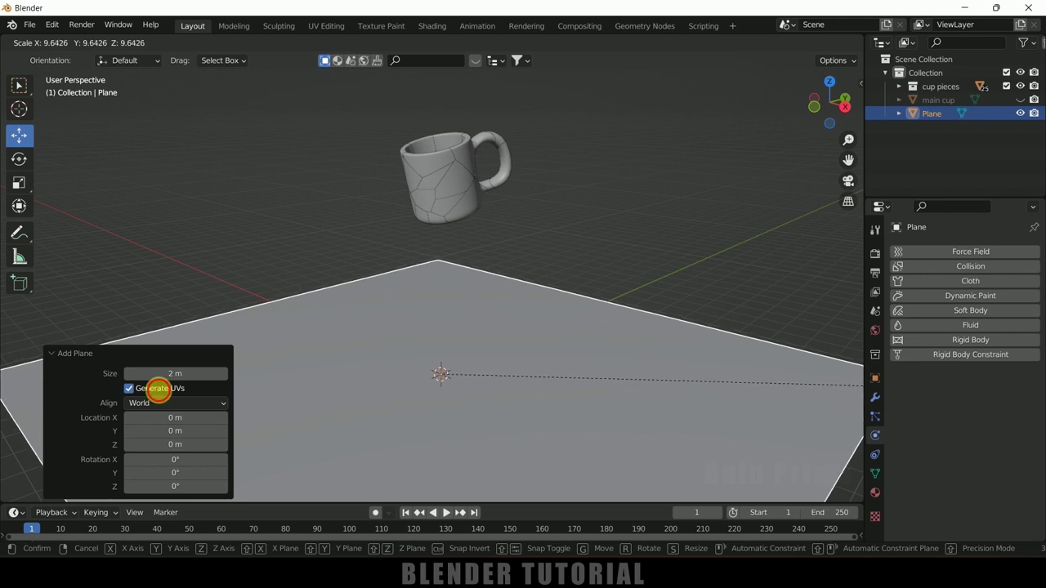
{"action": "left_click", "coordinate": [592, 246]}
{"action": "left_click", "coordinate": [541, 333]}
{"action": "left_click", "coordinate": [601, 254]}
{"action": "left_click", "coordinate": [564, 353]}
Step: Add rigid body physics to the ground plane and set its type to Passive
{"action": "left_click", "coordinate": [929, 345]}
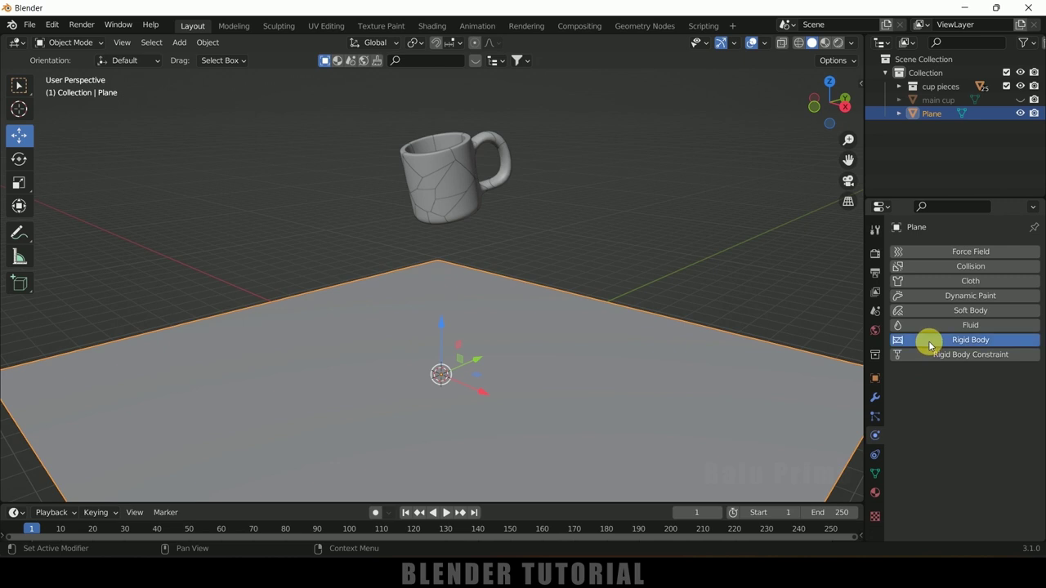
{"action": "left_click", "coordinate": [962, 398]}
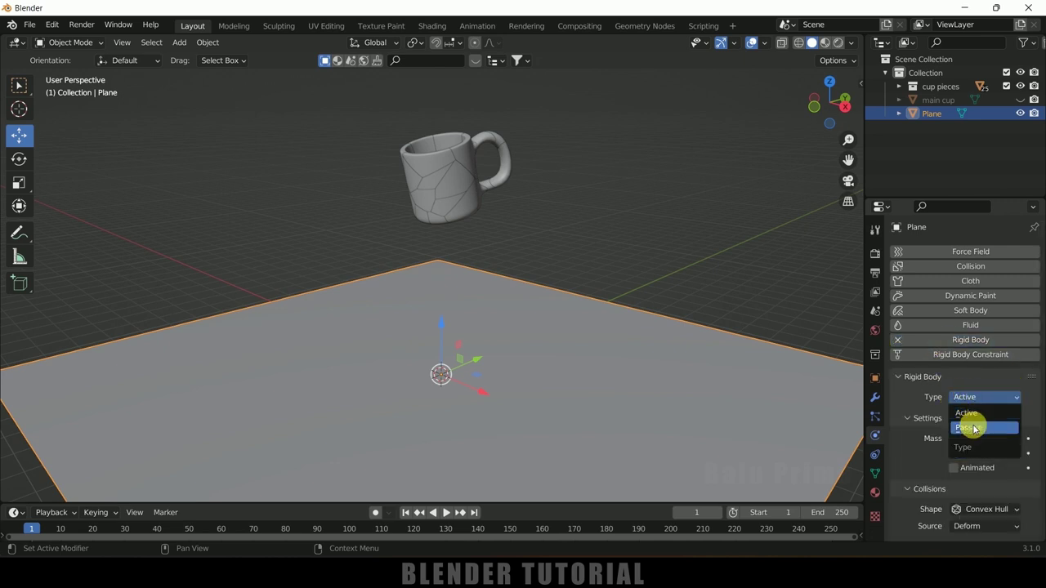
{"action": "left_click", "coordinate": [974, 428]}
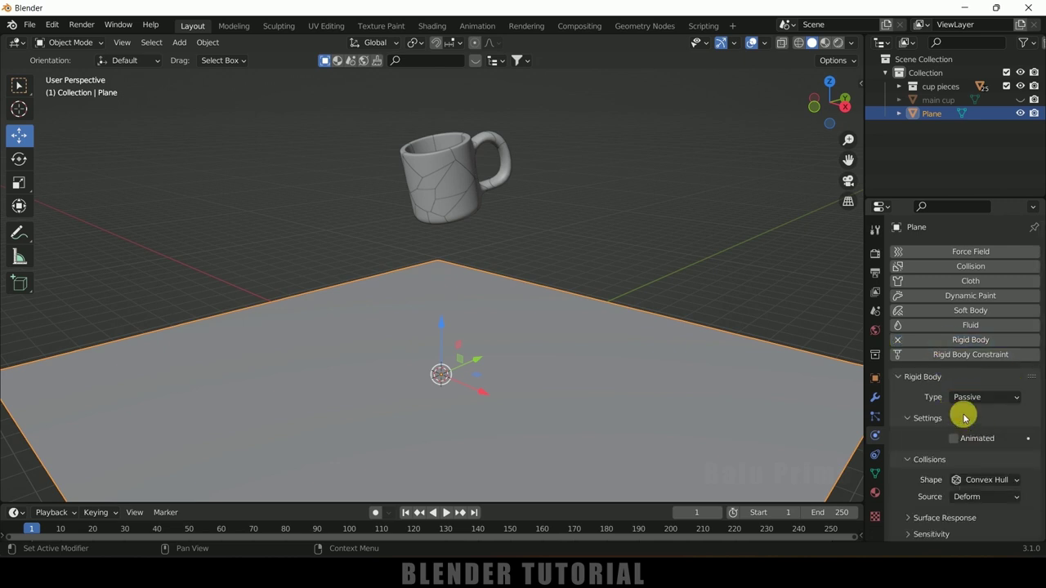
Step: Play the animation to check how the fragment collides with the ground plane, stop it and return to frame 1
{"action": "left_click", "coordinate": [442, 513]}
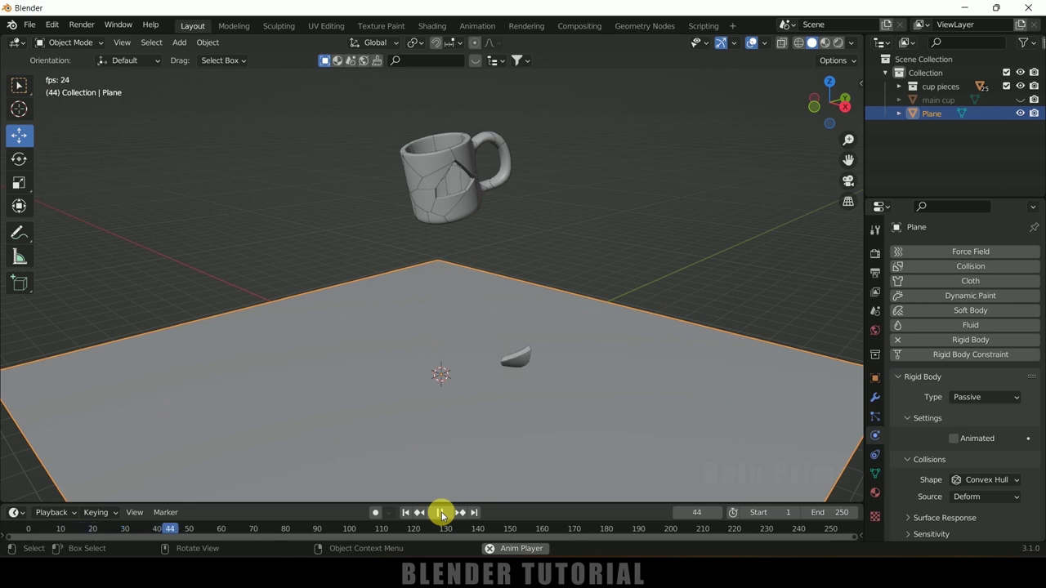
{"action": "left_click", "coordinate": [442, 512]}
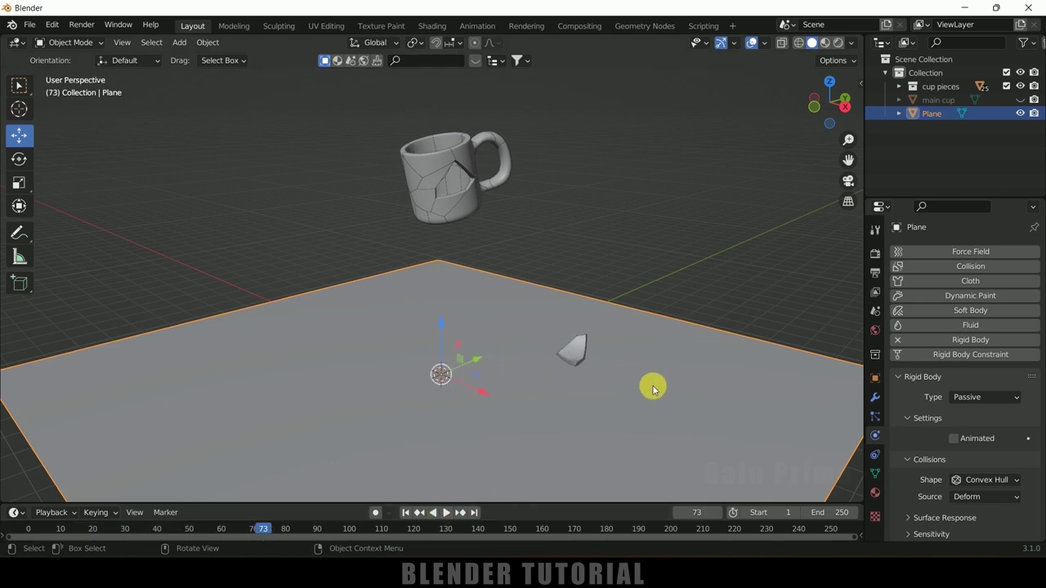
{"action": "left_click", "coordinate": [406, 513]}
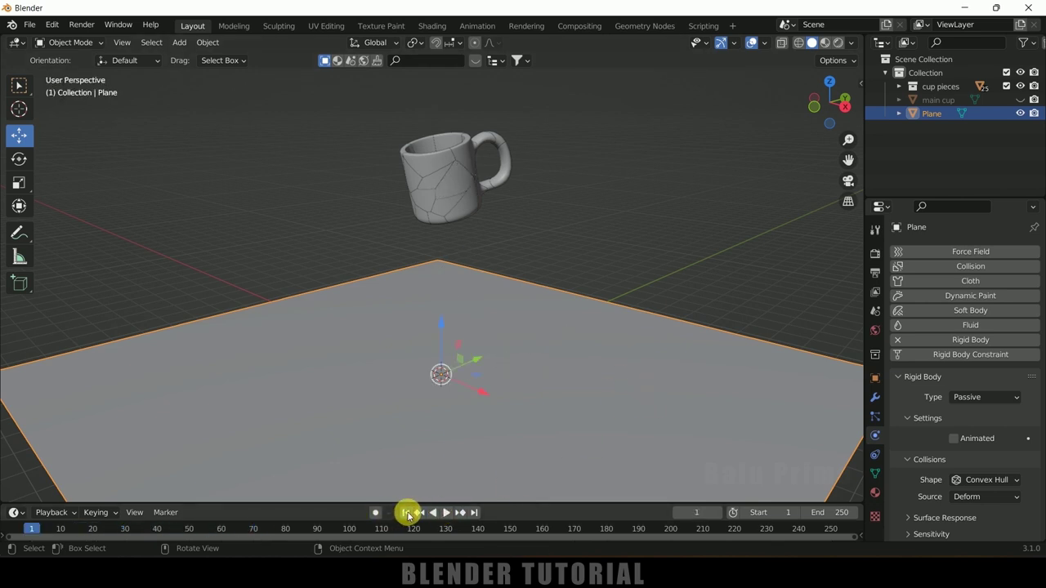
Step: Copy the rigid body settings from the active fragment to all the selected cup fragments
{"action": "left_click", "coordinate": [463, 189]}
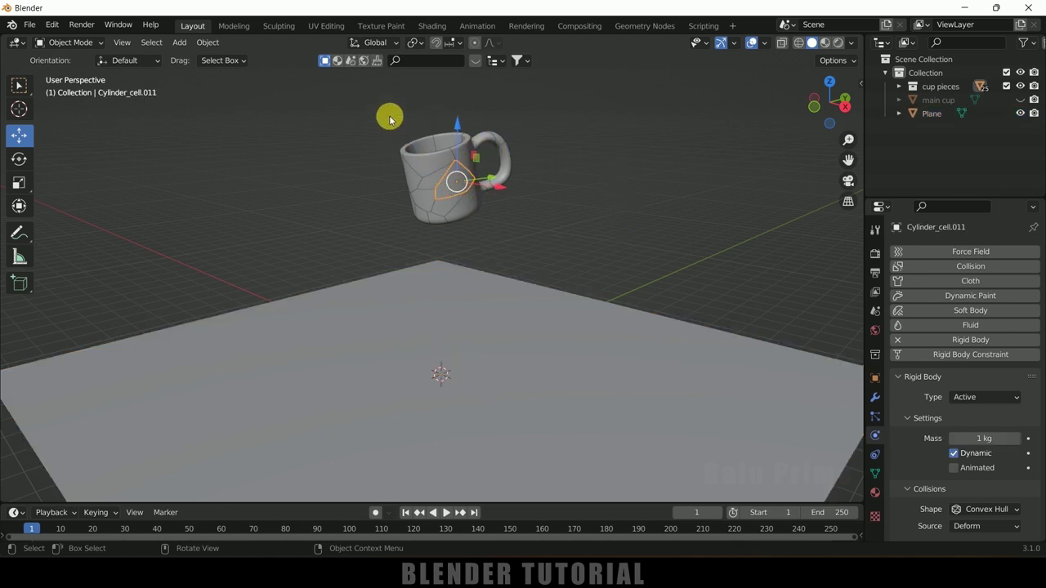
{"action": "left_click", "coordinate": [617, 196]}
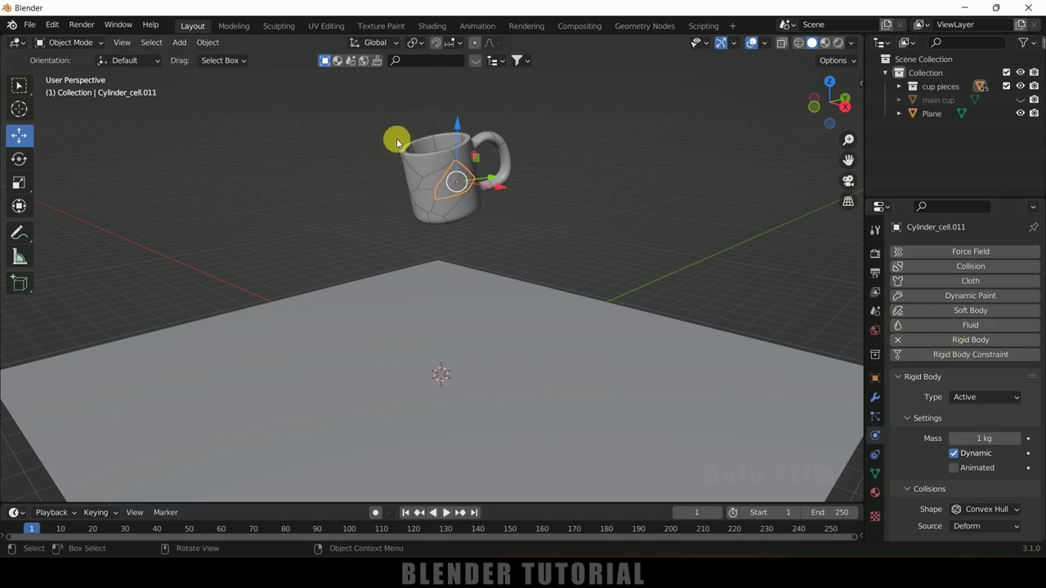
{"action": "left_click_drag", "start_coordinate": [360, 105], "coordinate": [549, 229]}
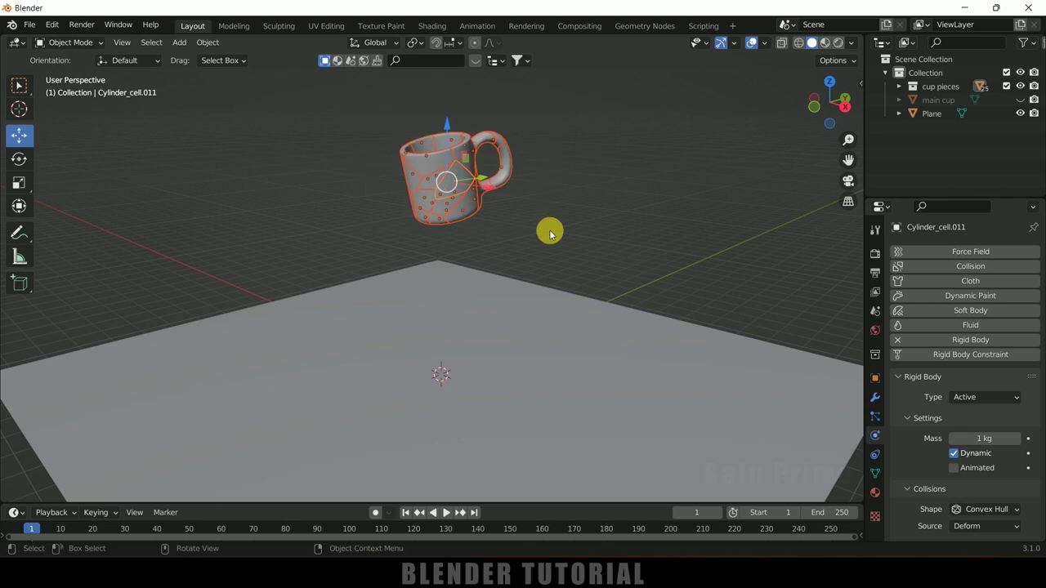
{"action": "left_click", "coordinate": [206, 44]}
{"action": "mouse_move", "coordinate": [260, 373]}
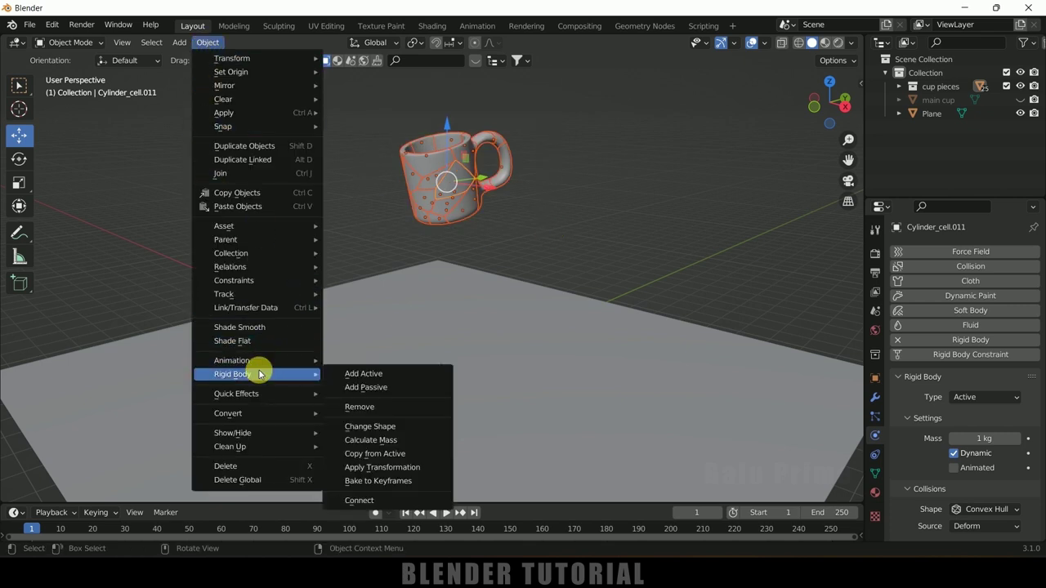
{"action": "left_click", "coordinate": [379, 456]}
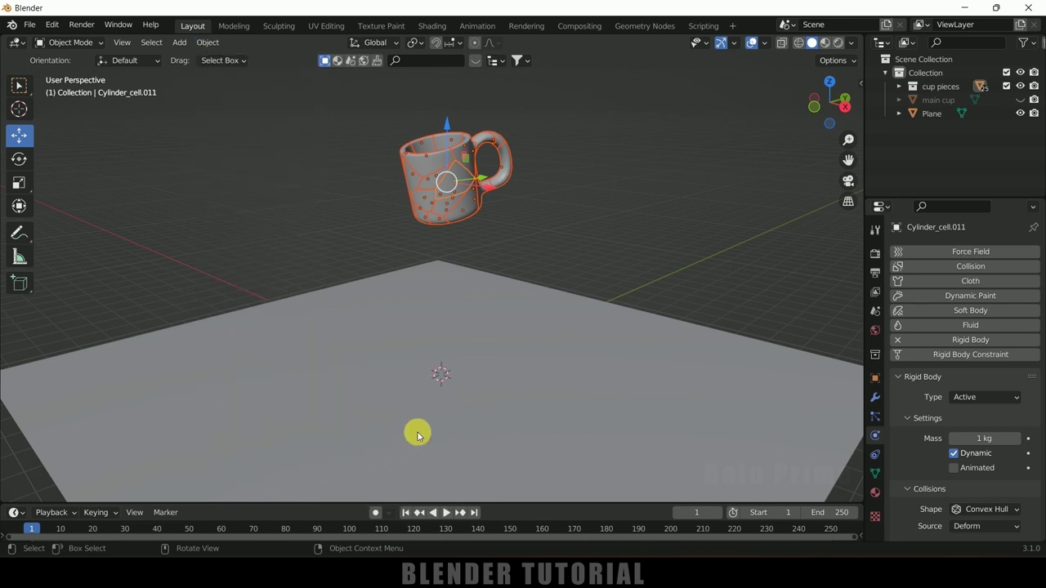
Step: Play the animation to examine how all the fragments fall and scatter on the ground, stop it and return to frame 1
{"action": "left_click", "coordinate": [445, 513]}
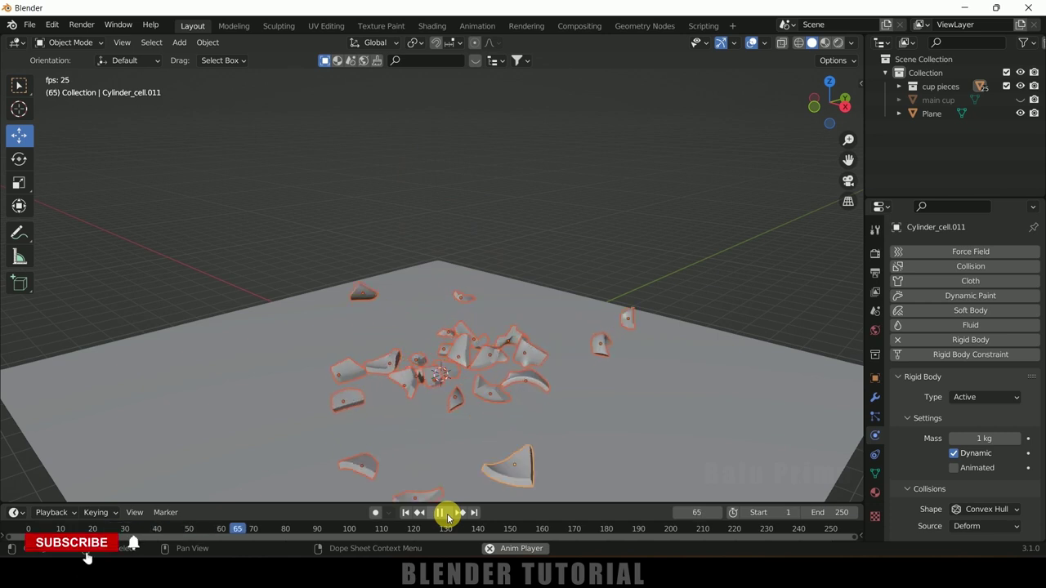
{"action": "left_click", "coordinate": [441, 513]}
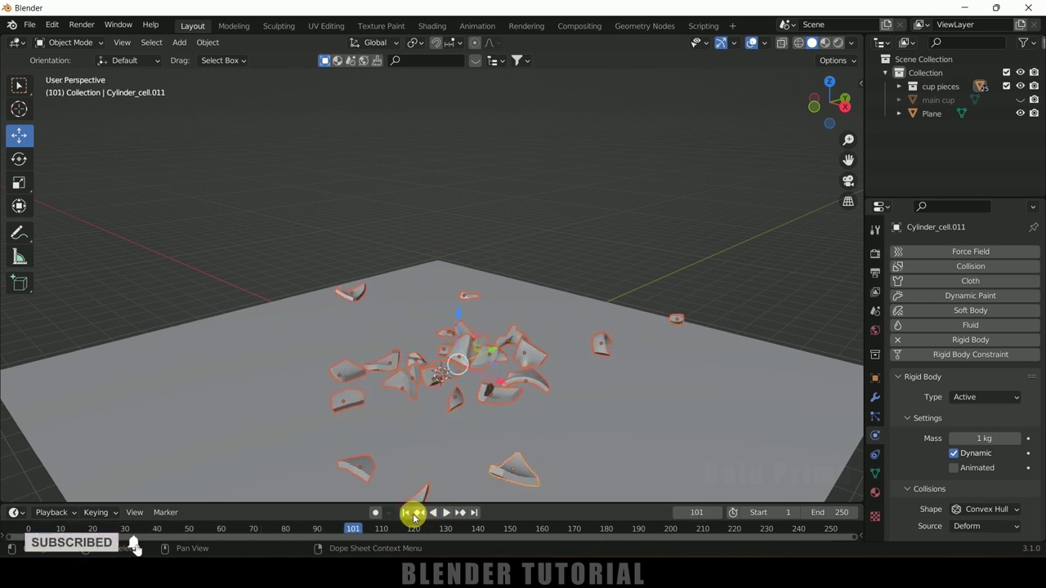
{"action": "left_click", "coordinate": [445, 513]}
{"action": "left_click", "coordinate": [445, 513]}
{"action": "left_click", "coordinate": [407, 513]}
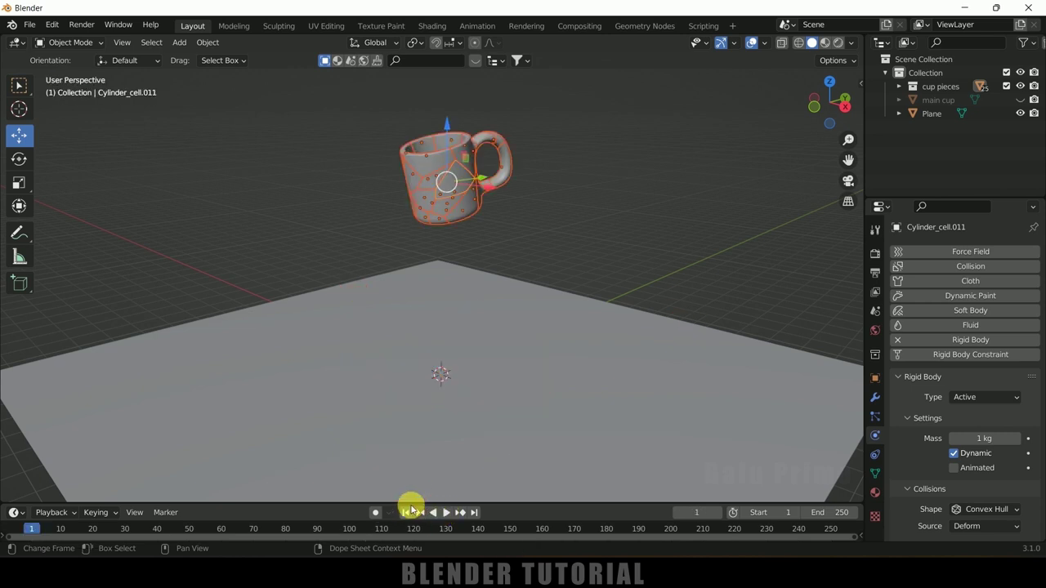
Step: Set the friction of the ground plane's rigid body surface response to 1
{"action": "left_click", "coordinate": [644, 368]}
{"action": "scroll", "coordinate": [929, 507], "scroll_direction": "down", "scroll_amount": 1}
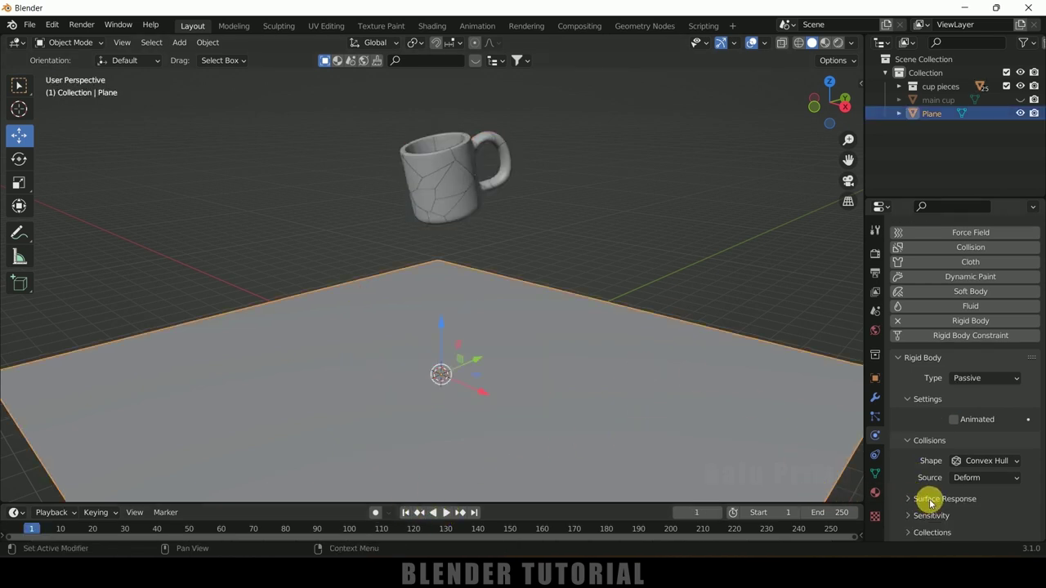
{"action": "left_click", "coordinate": [912, 499]}
{"action": "scroll", "coordinate": [915, 495], "scroll_direction": "down", "scroll_amount": 2}
{"action": "left_click_drag", "start_coordinate": [1013, 480], "coordinate": [1023, 480]}
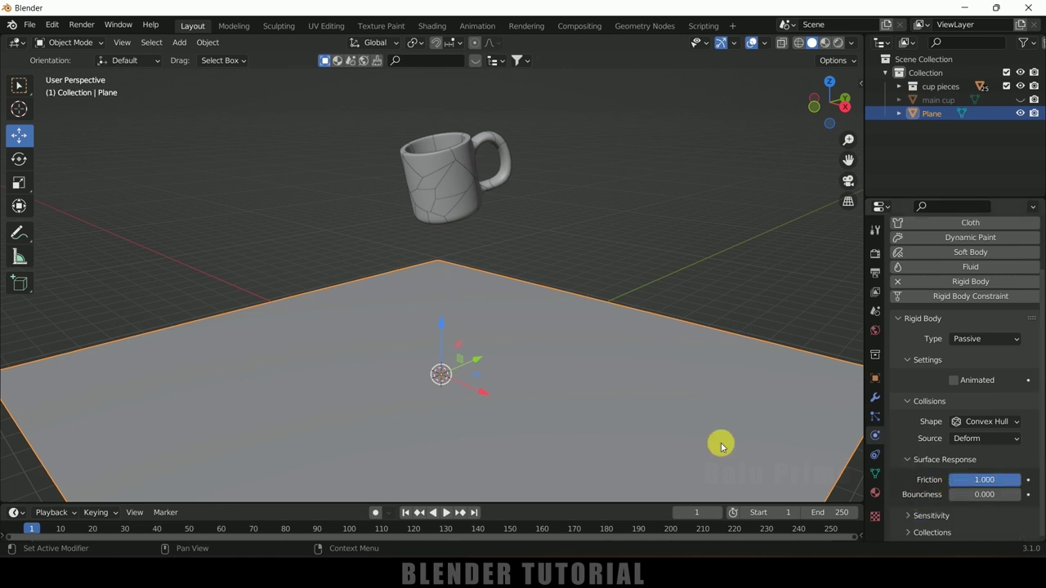
Step: Play the animation to check how the fragments scatter with the increased ground friction, stop it and return to frame 1
{"action": "left_click", "coordinate": [447, 512]}
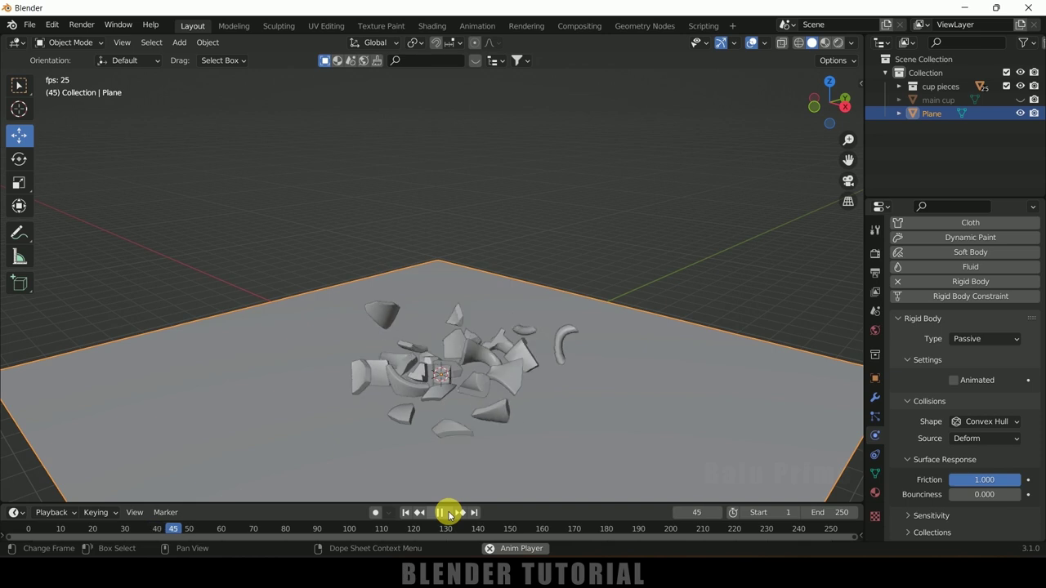
{"action": "left_click", "coordinate": [442, 512]}
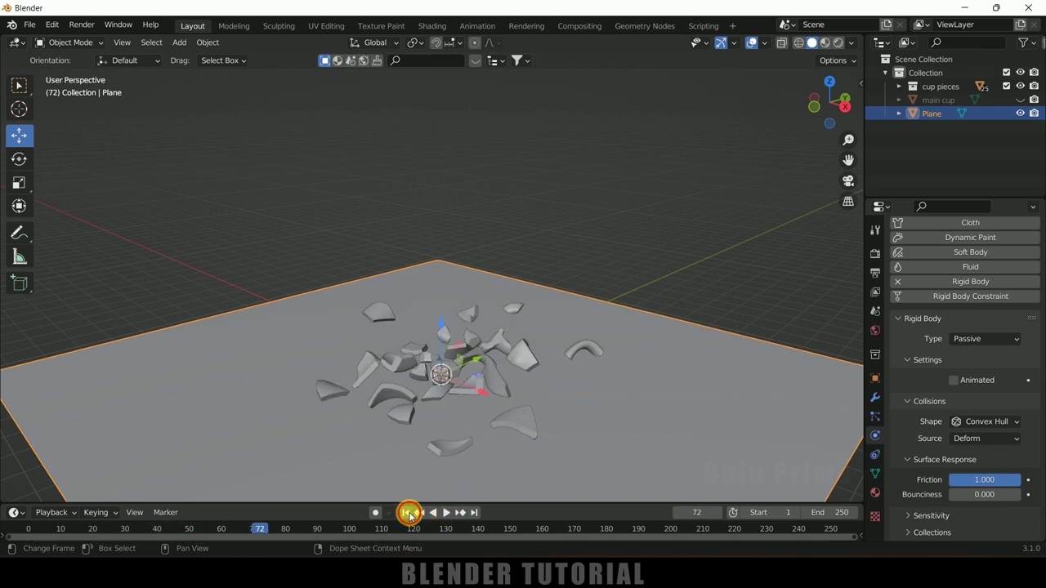
{"action": "left_click", "coordinate": [408, 513]}
Step: Unhide the main cup and add a Solidify modifier to it with a thickness of -0.01 m
{"action": "left_click", "coordinate": [419, 183]}
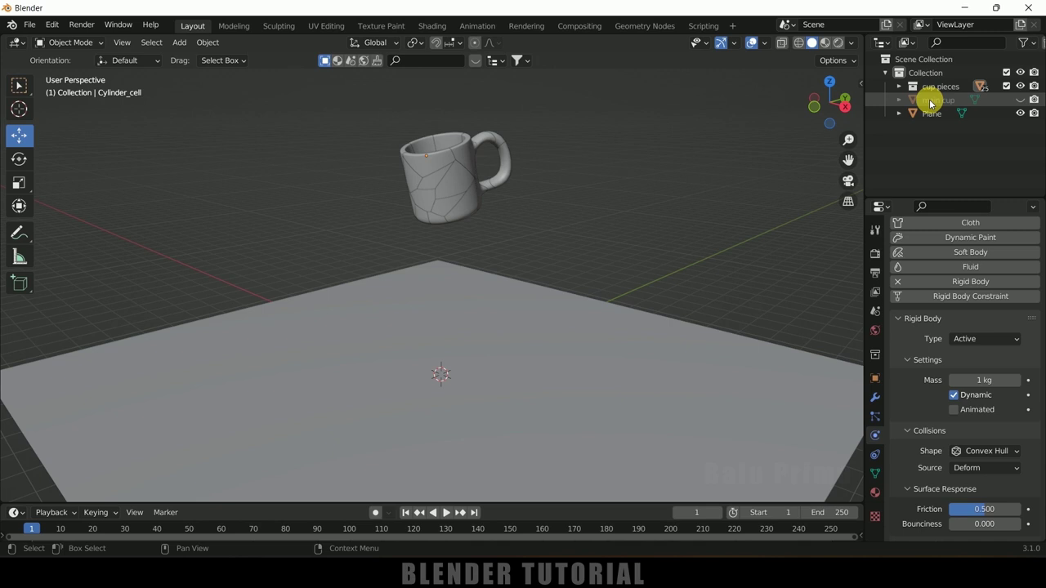
{"action": "left_click", "coordinate": [1020, 100]}
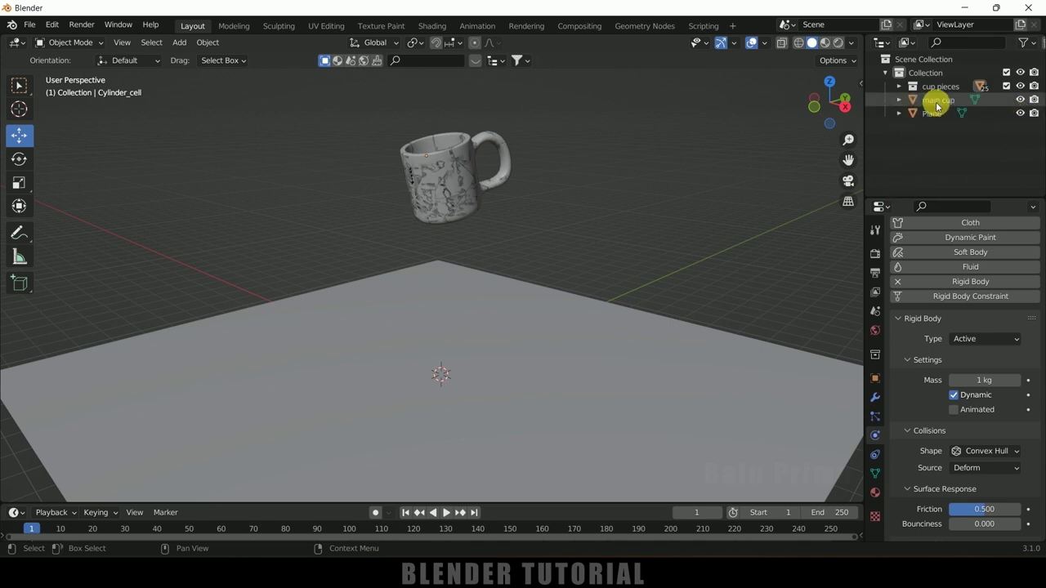
{"action": "left_click", "coordinate": [935, 101]}
{"action": "left_click", "coordinate": [874, 397]}
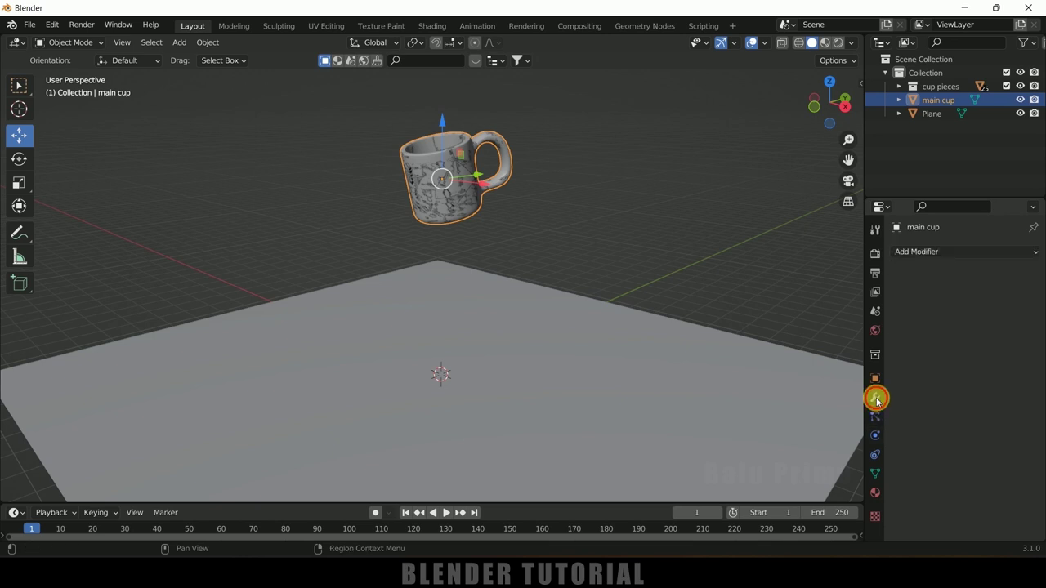
{"action": "left_click", "coordinate": [937, 251]}
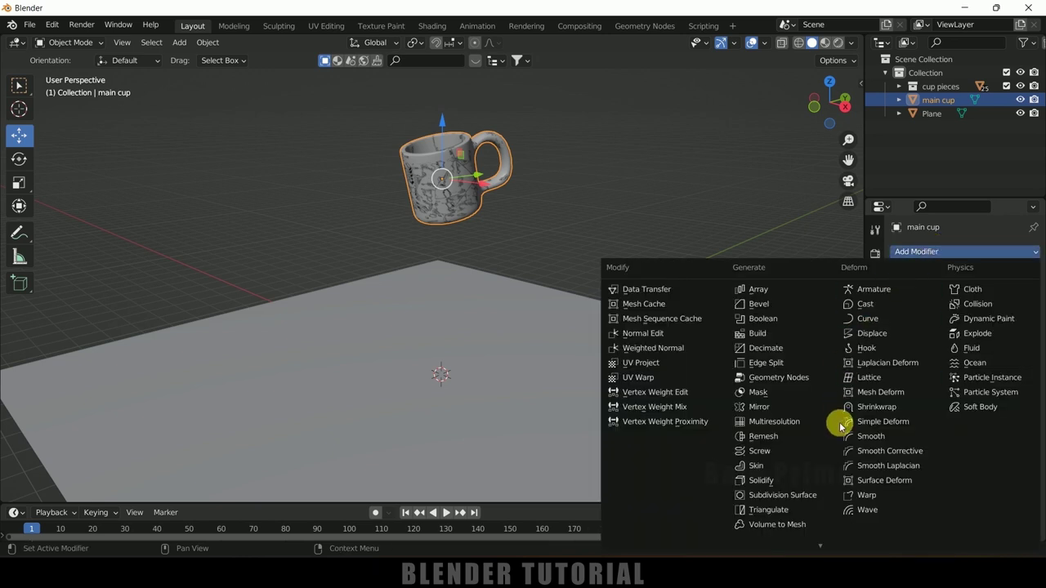
{"action": "left_click", "coordinate": [764, 482]}
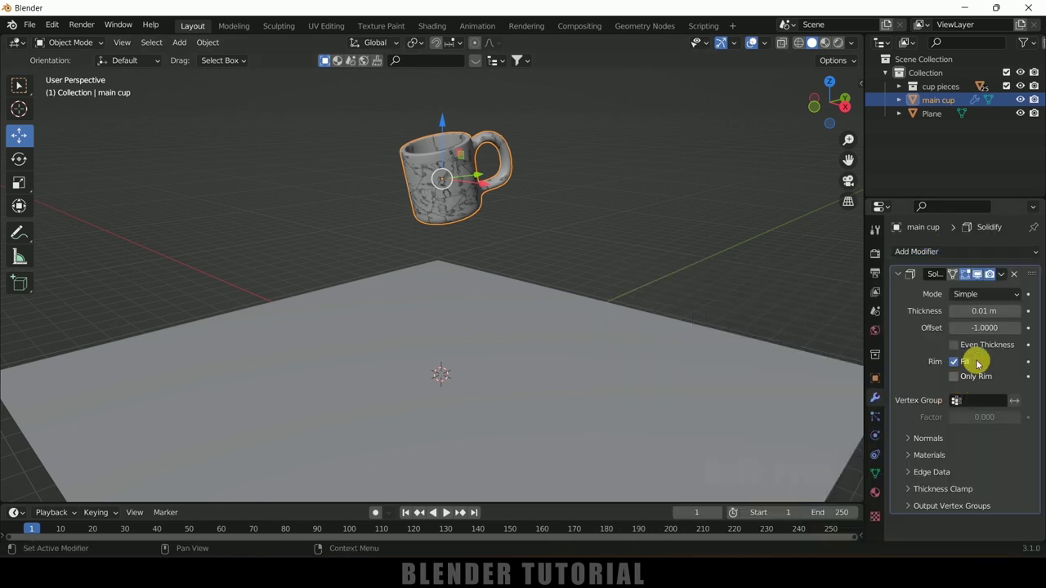
{"action": "key", "text": "minus"}
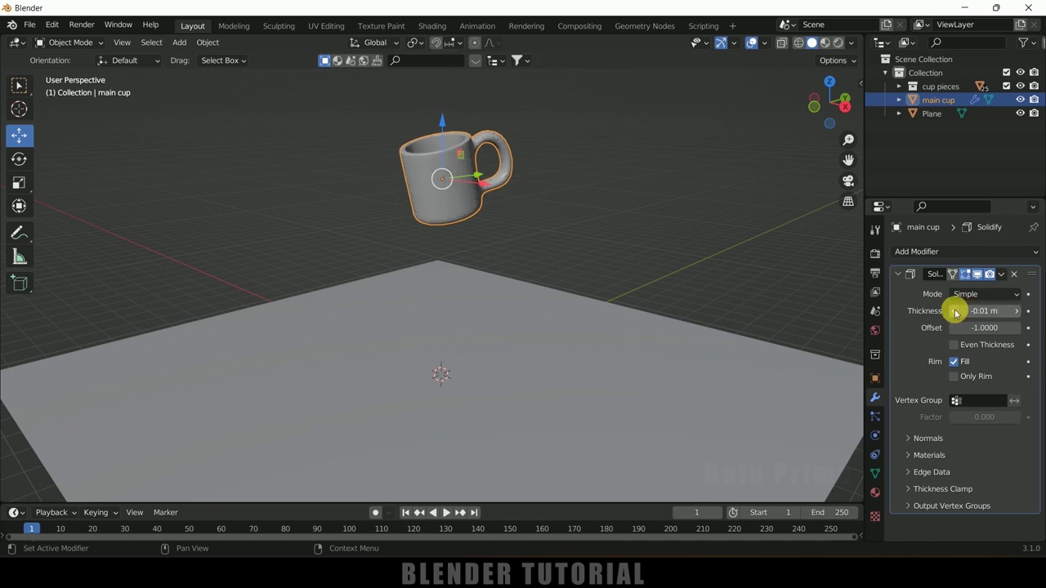
{"action": "key", "text": "minus"}
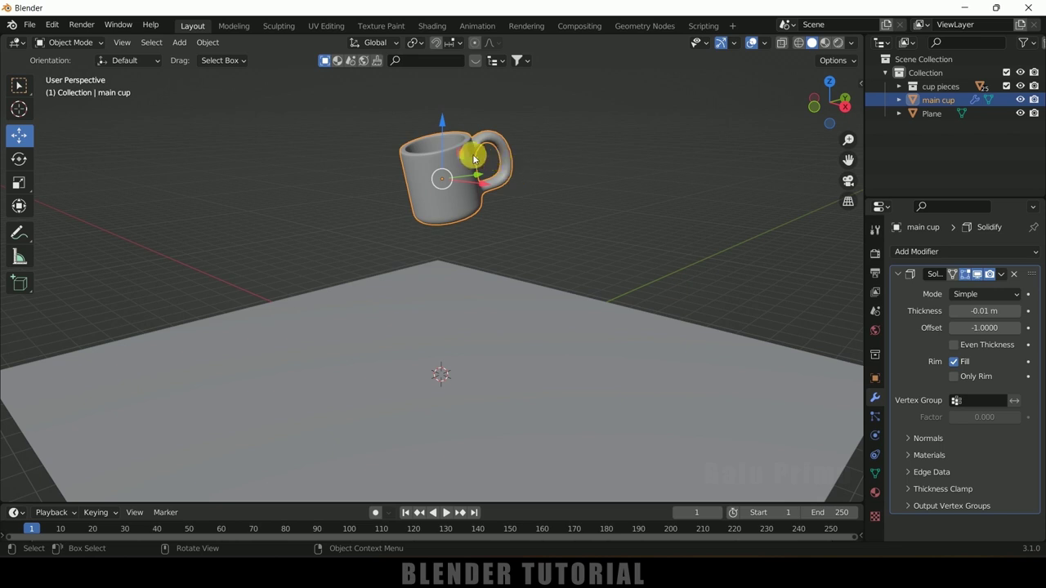
Step: Play the animation to compare the solidified main cup with the falling fragments, stop it and return to frame 1
{"action": "left_click", "coordinate": [446, 513]}
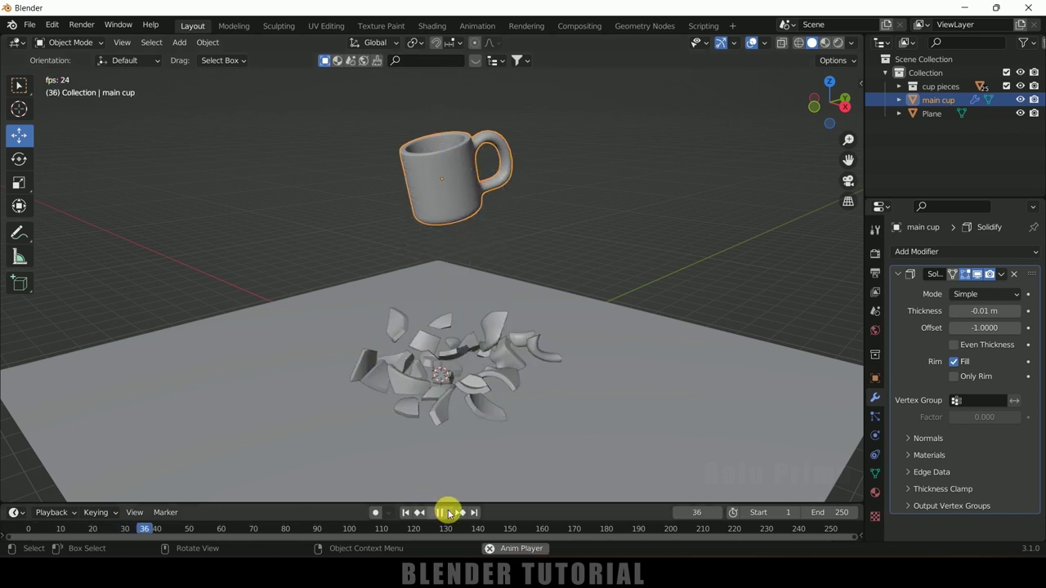
{"action": "left_click", "coordinate": [448, 513]}
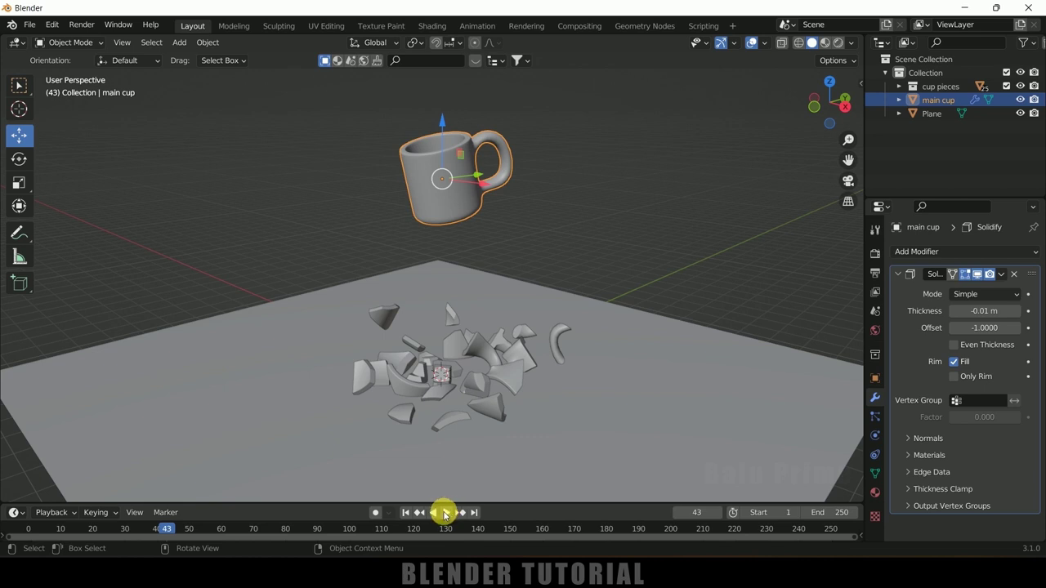
{"action": "left_click", "coordinate": [405, 512]}
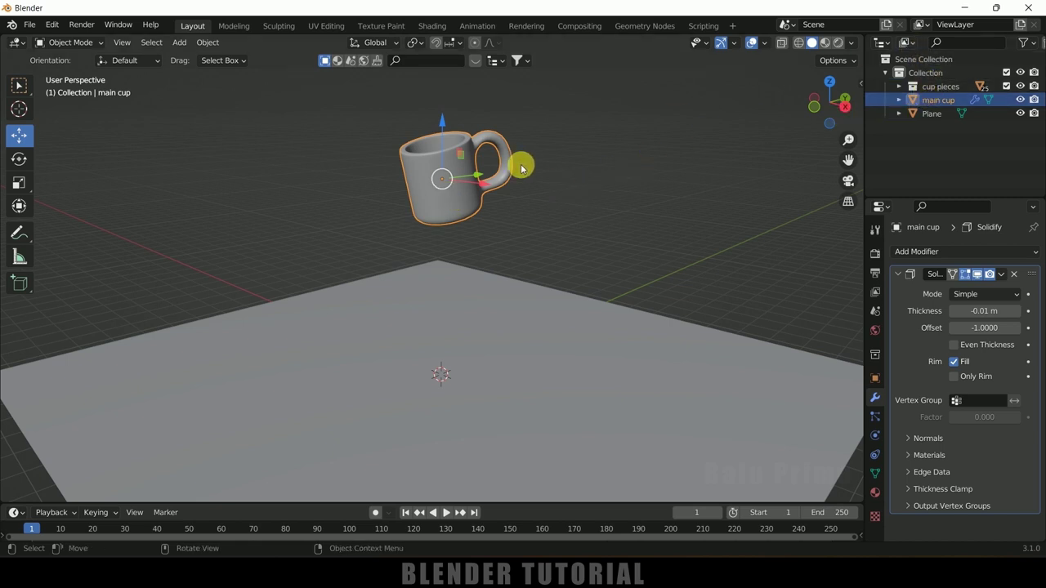
Step: Add active rigid body physics to the main cup
{"action": "left_click", "coordinate": [690, 163]}
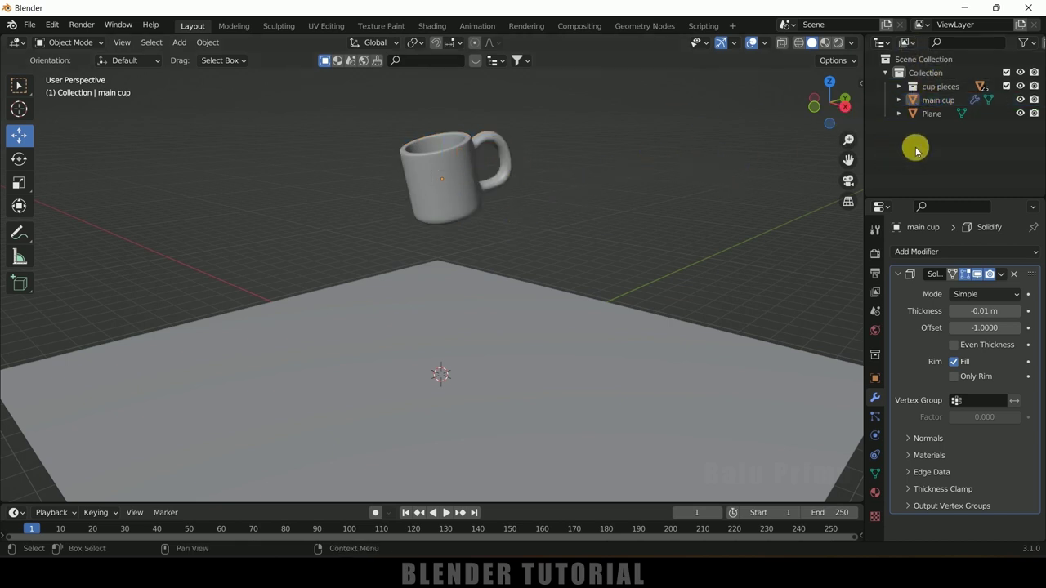
{"action": "left_click", "coordinate": [931, 102]}
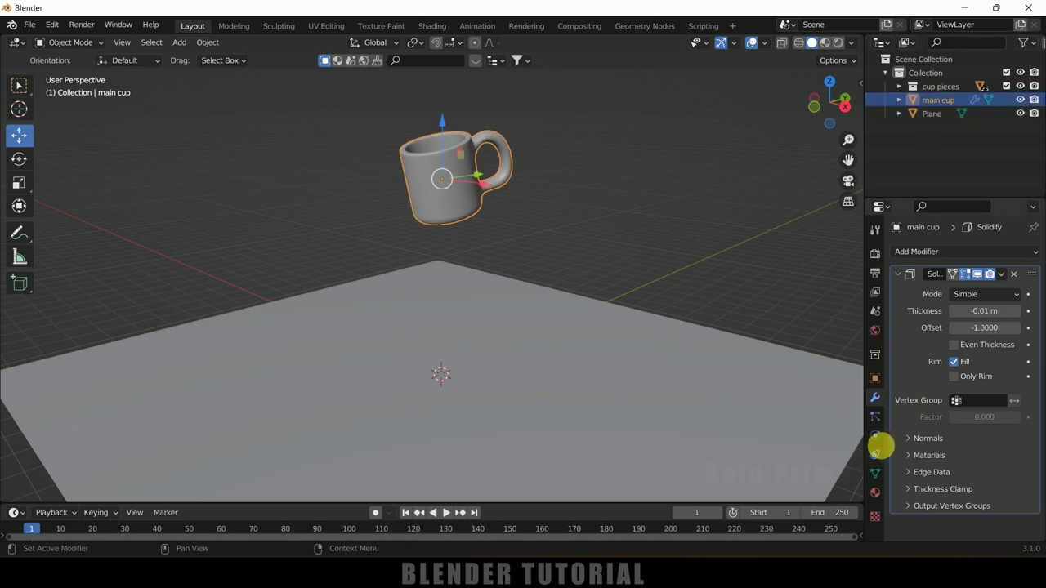
{"action": "left_click", "coordinate": [875, 434]}
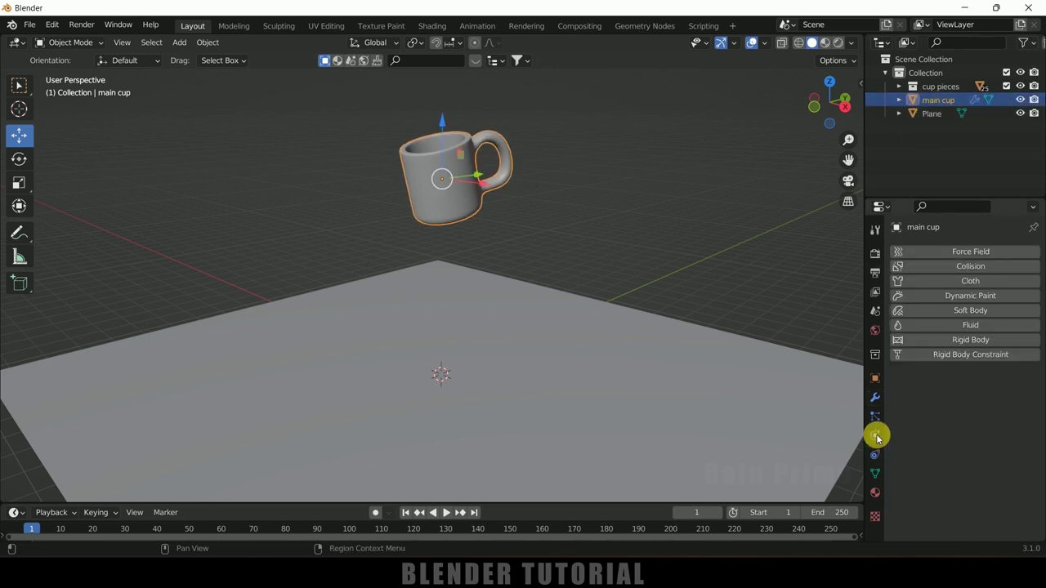
{"action": "left_click", "coordinate": [973, 339]}
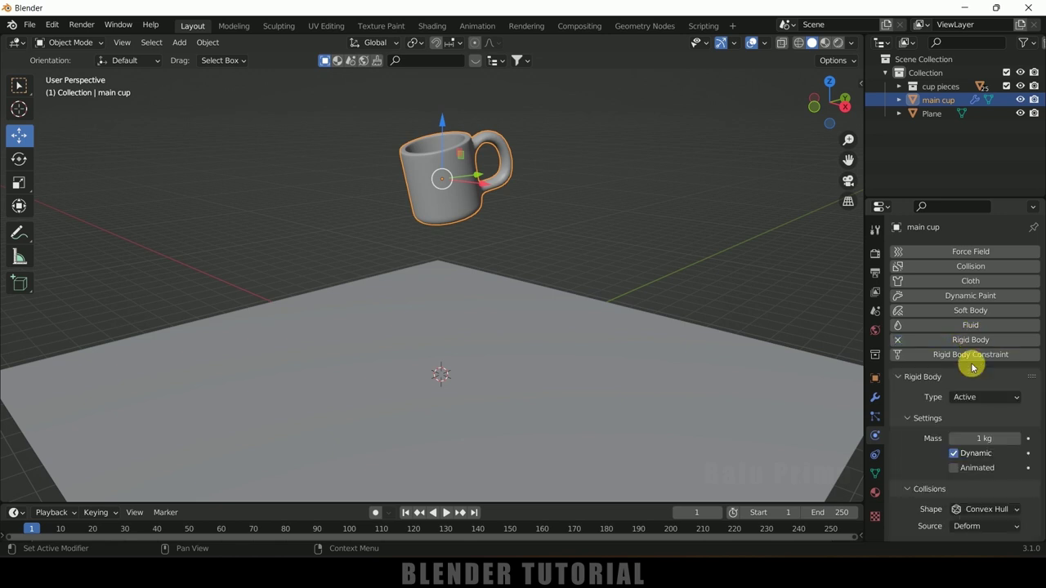
Step: Play the animation to check how the main cup interacts with the fragments, stop it and return to frame 1
{"action": "left_click", "coordinate": [447, 512]}
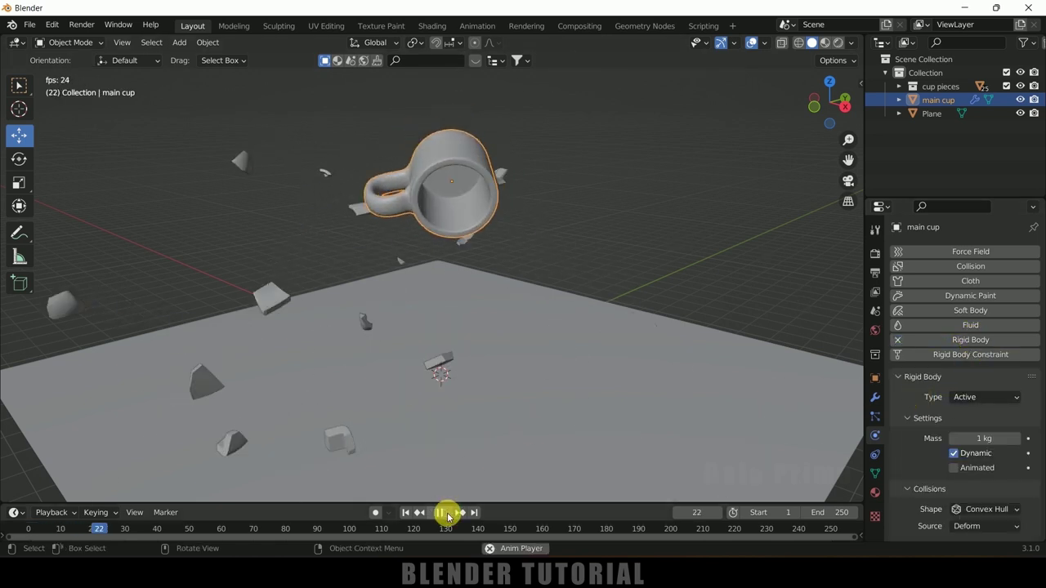
{"action": "left_click", "coordinate": [446, 513]}
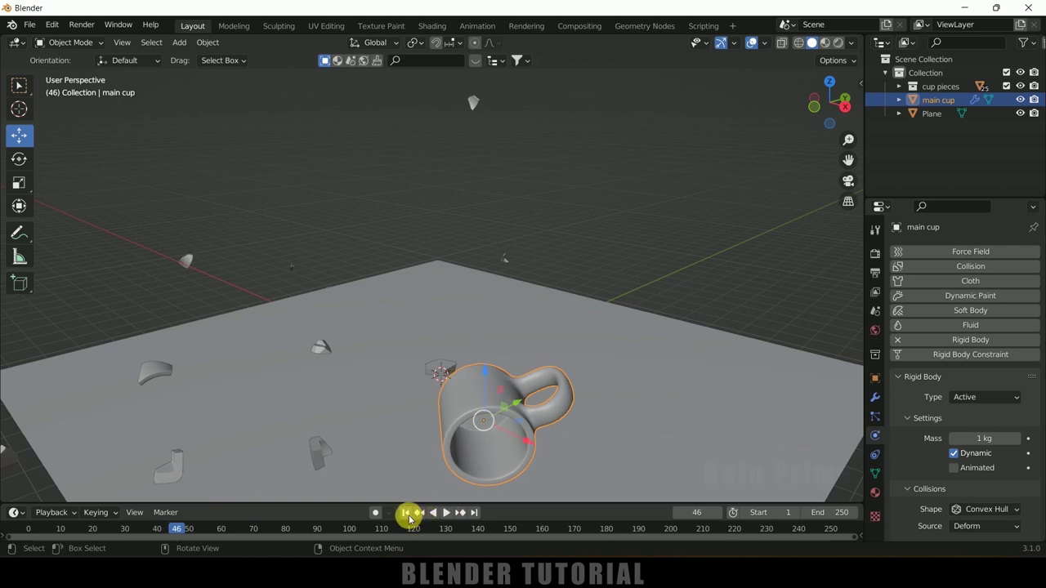
{"action": "left_click", "coordinate": [408, 518]}
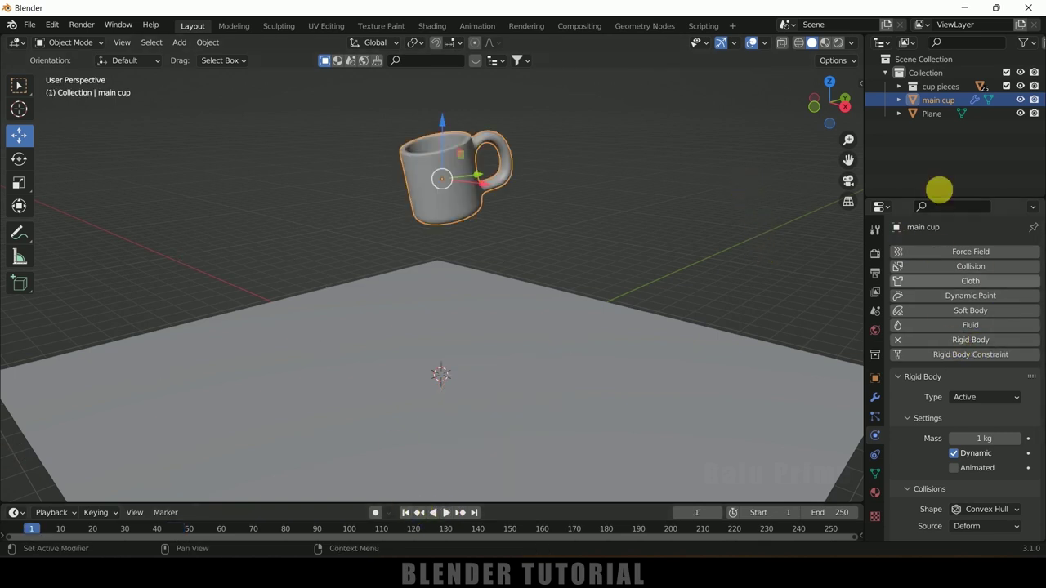
Step: Remove the rigid body physics from the main cup and hide the cup in the viewport
{"action": "left_click", "coordinate": [958, 340]}
{"action": "left_click", "coordinate": [1019, 99]}
Step: Bake the rigid body simulation of all cup fragments to keyframes from frame 1 to 250 with a frame step of 1
{"action": "left_click", "coordinate": [476, 202]}
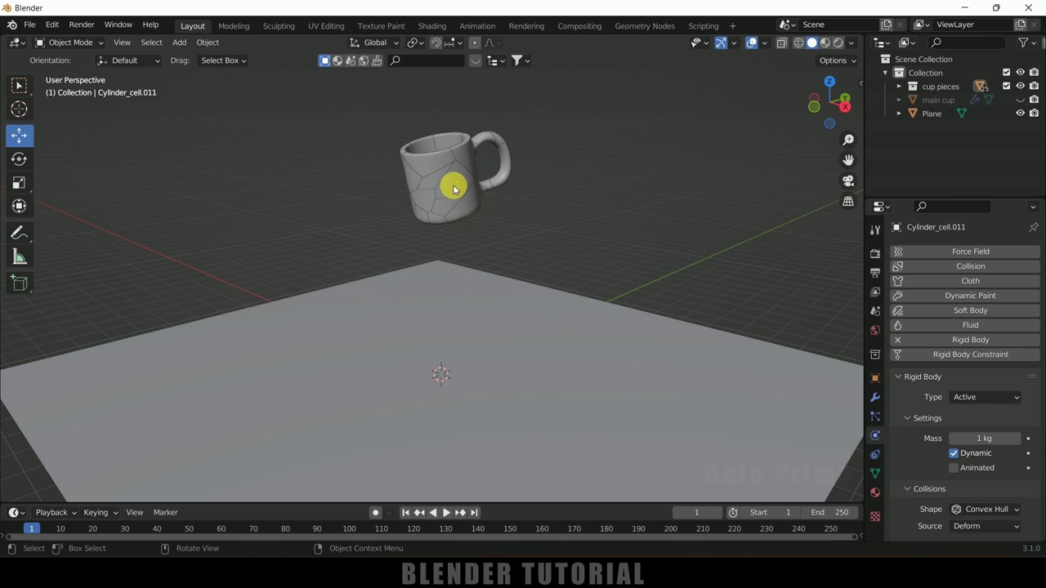
{"action": "left_click_drag", "start_coordinate": [333, 121], "coordinate": [632, 232]}
{"action": "left_click", "coordinate": [208, 44]}
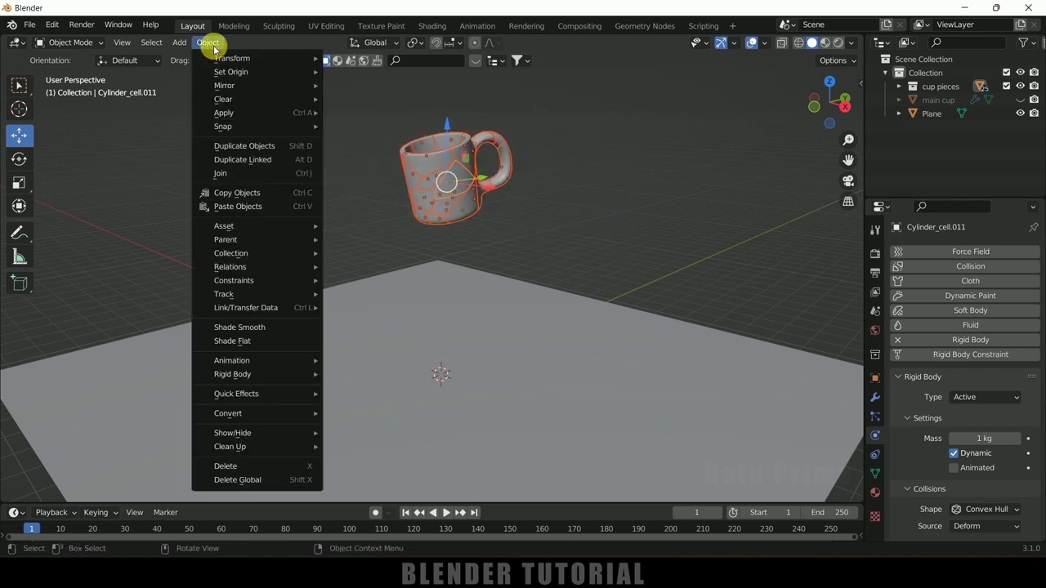
{"action": "mouse_move", "coordinate": [269, 374]}
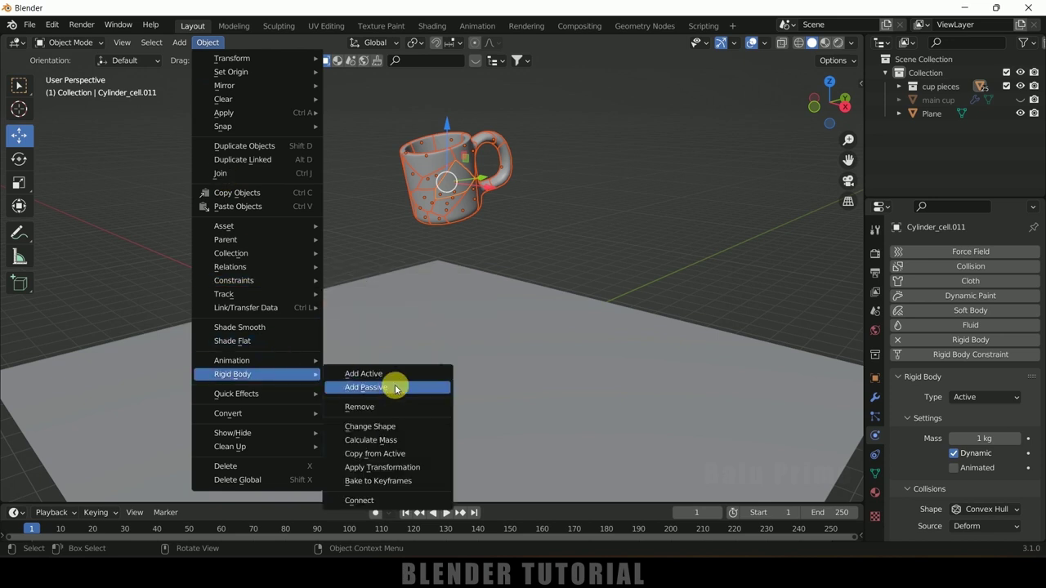
{"action": "left_click", "coordinate": [377, 481]}
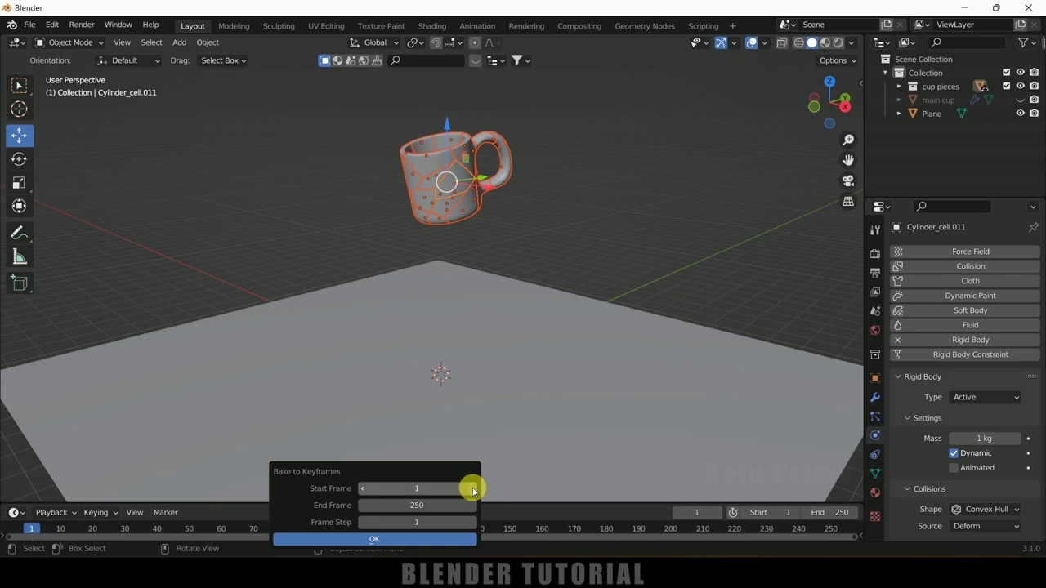
{"action": "left_click", "coordinate": [388, 540]}
Step: Enlarge the timeline, play the baked fragment animation to check it, stop it and return to frame 1
{"action": "left_click_drag", "start_coordinate": [544, 501], "coordinate": [545, 444]}
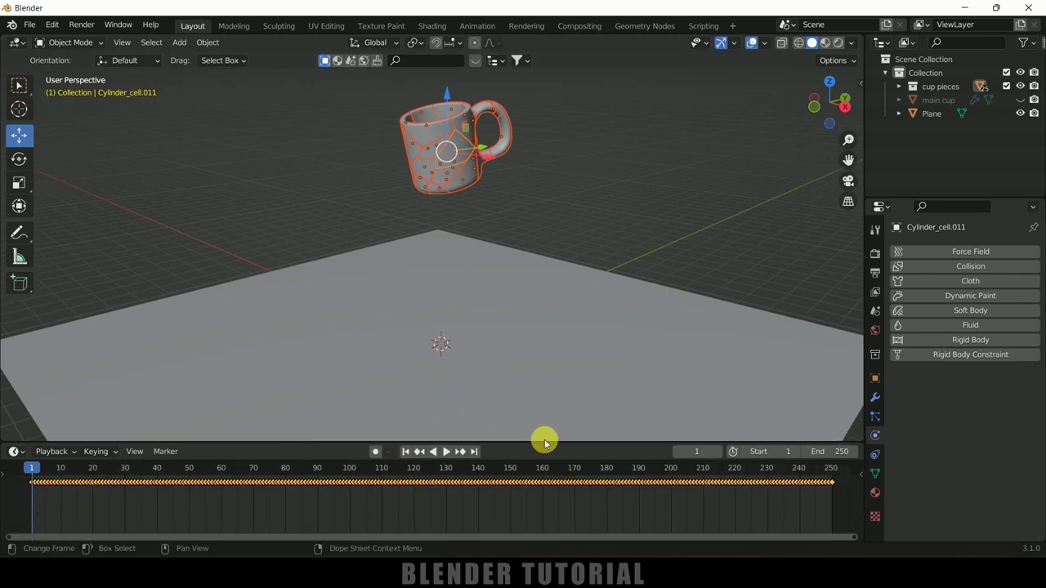
{"action": "left_click", "coordinate": [446, 452]}
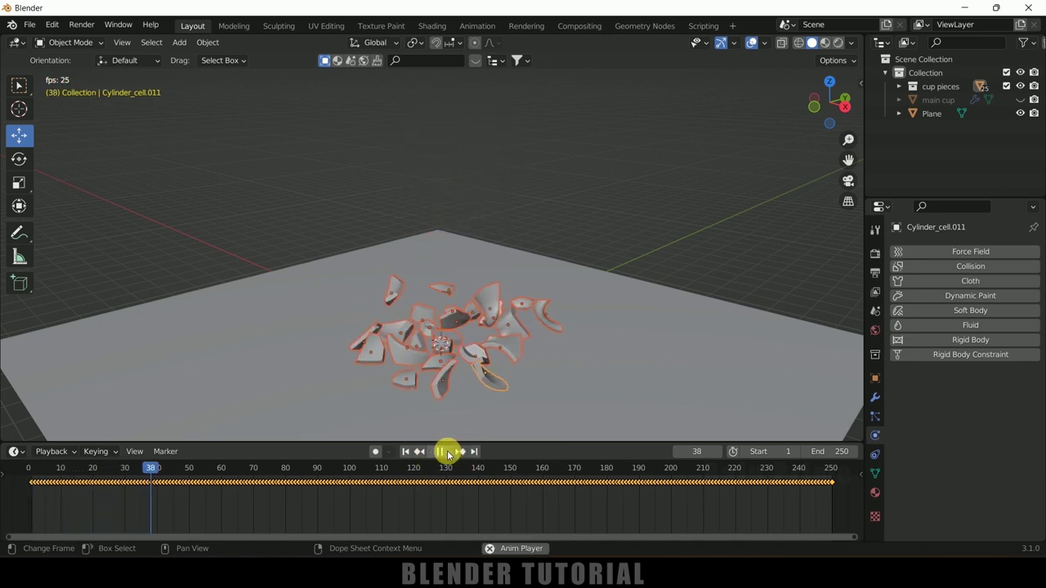
{"action": "left_click", "coordinate": [444, 452]}
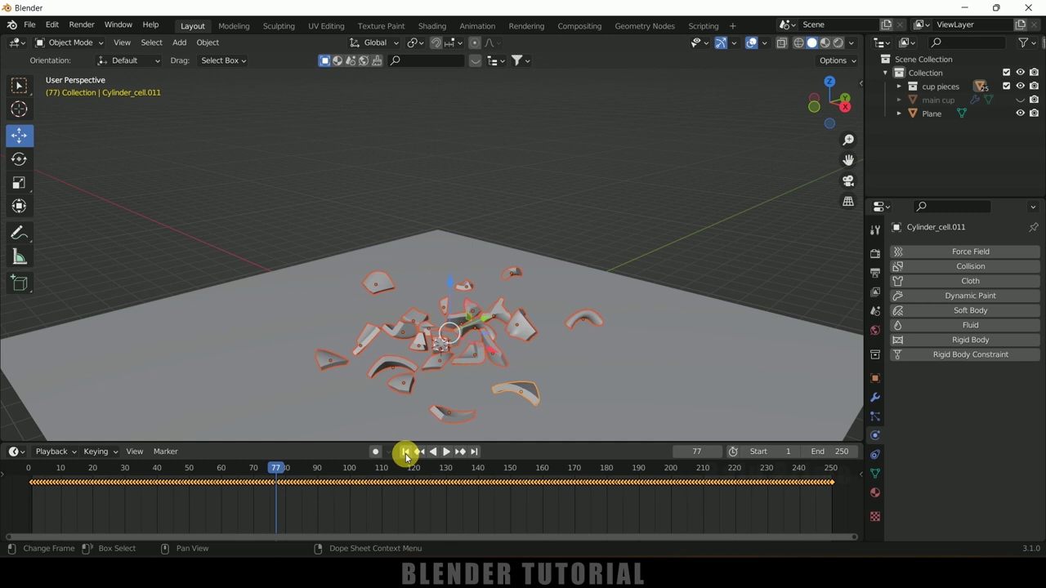
{"action": "left_click", "coordinate": [405, 452]}
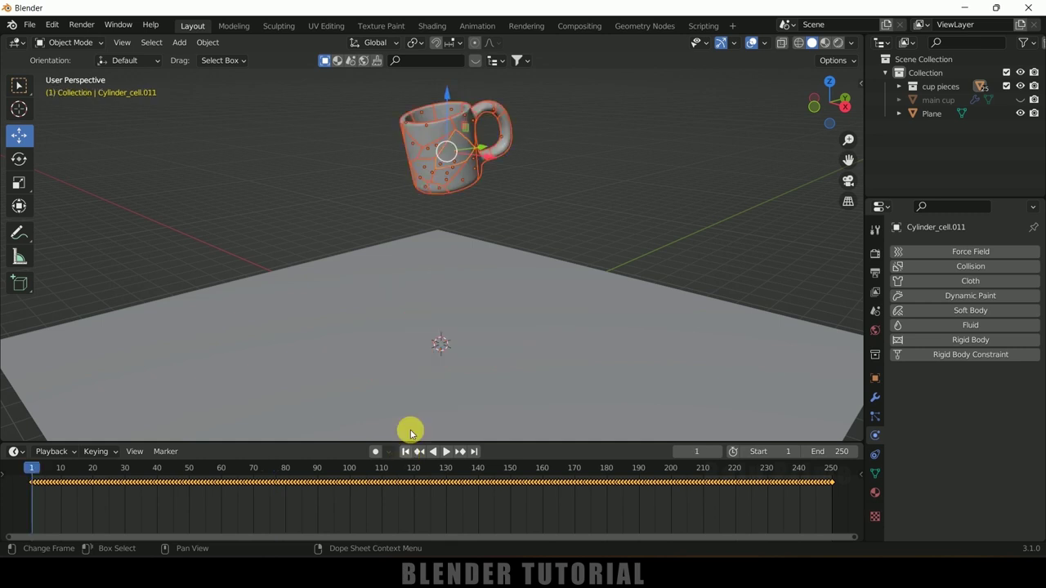
Step: Show the main cup in the viewport again and add active rigid body physics to it
{"action": "left_click", "coordinate": [936, 99]}
{"action": "left_click", "coordinate": [1020, 99]}
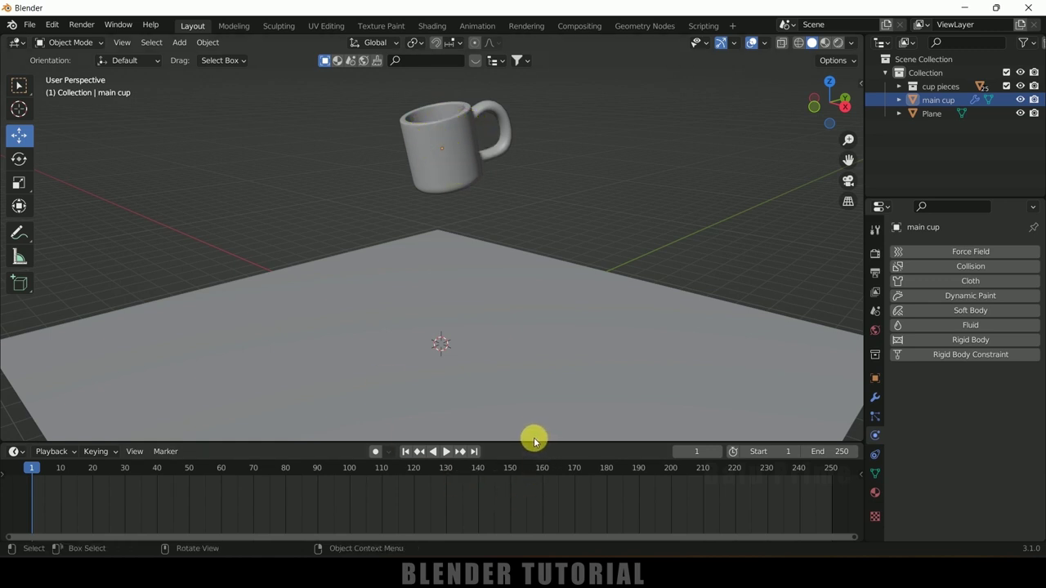
{"action": "left_click_drag", "start_coordinate": [529, 445], "coordinate": [532, 484]}
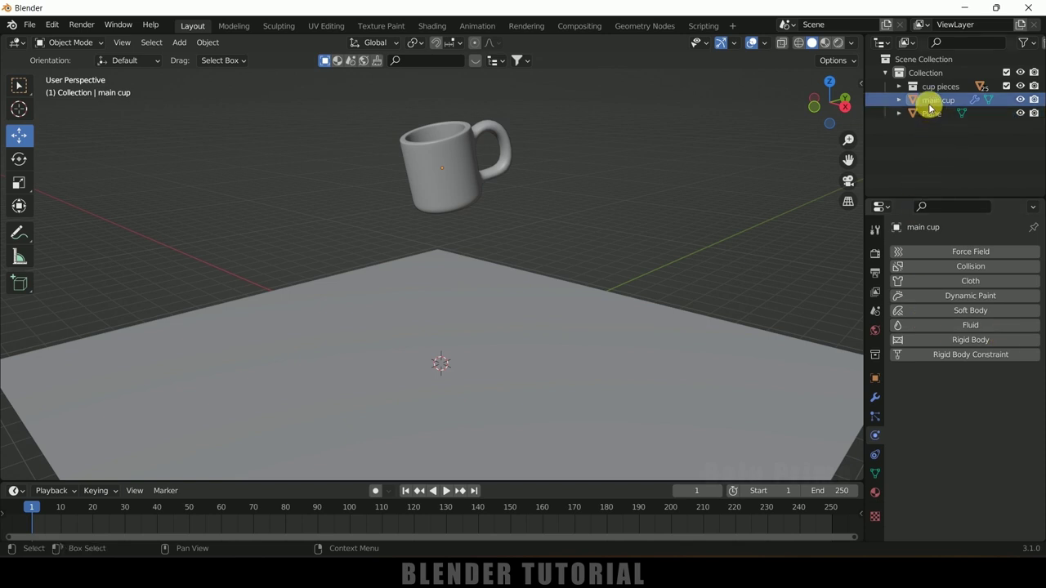
{"action": "left_click", "coordinate": [972, 339]}
{"action": "left_click", "coordinate": [963, 397]}
{"action": "left_click", "coordinate": [964, 406]}
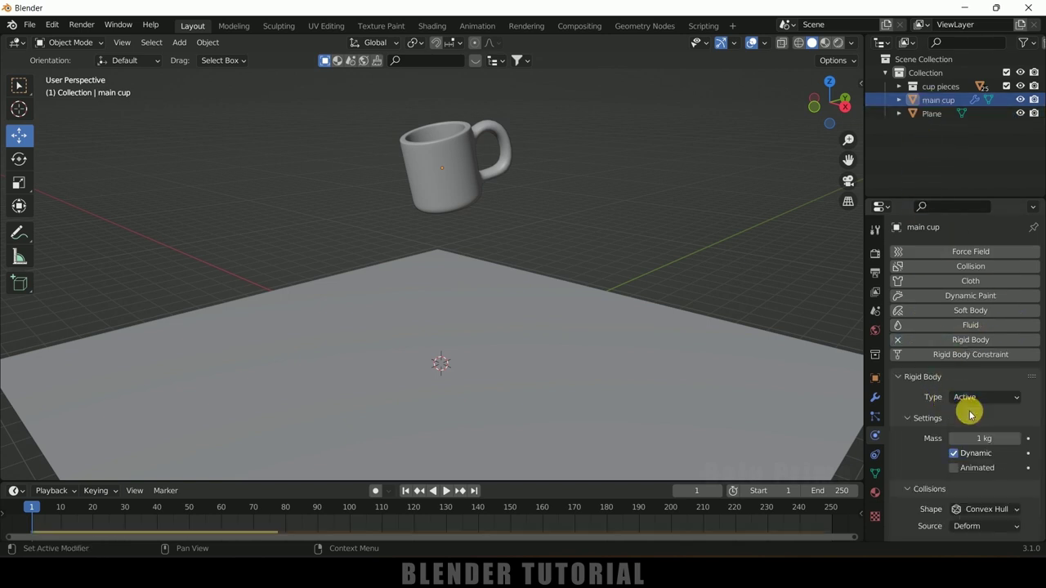
Step: Play and stop the animation, then step between frames 23 and 25 to find the last frame before the cup breaks, ending on frame 24
{"action": "left_click", "coordinate": [446, 492]}
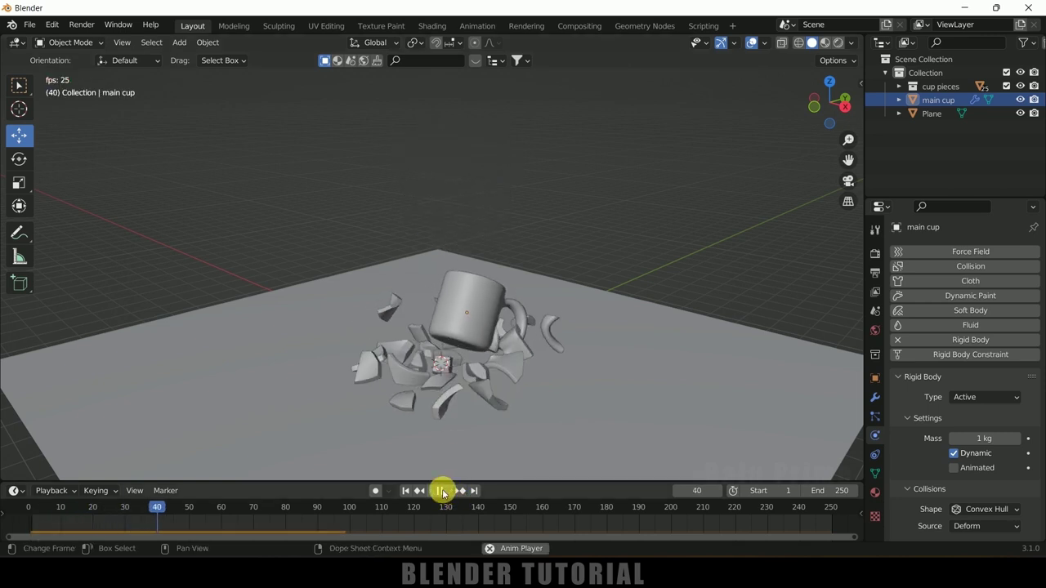
{"action": "left_click", "coordinate": [442, 491]}
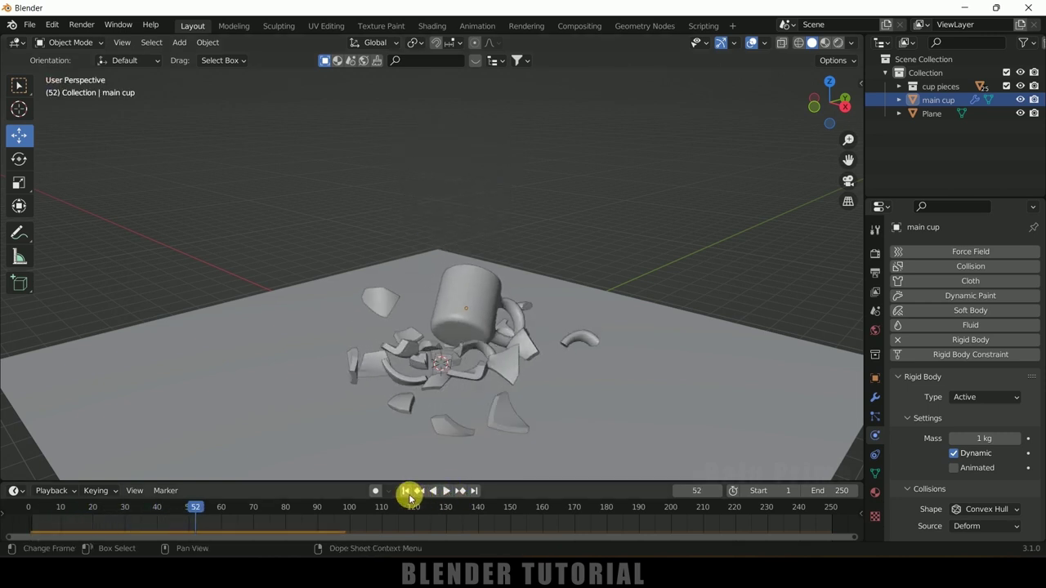
{"action": "left_click_drag", "start_coordinate": [214, 505], "coordinate": [102, 523]}
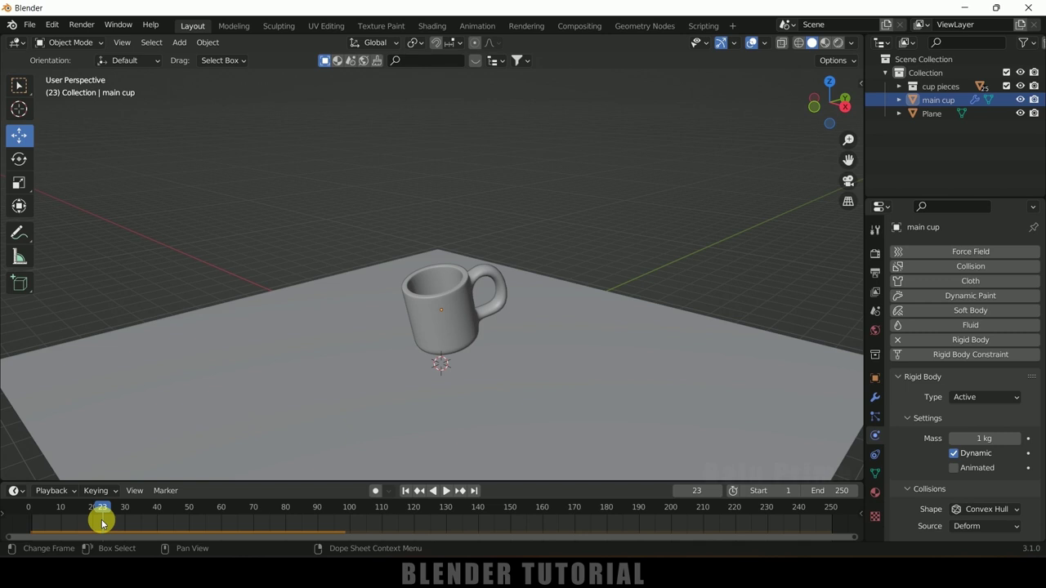
{"action": "key", "text": "Right"}
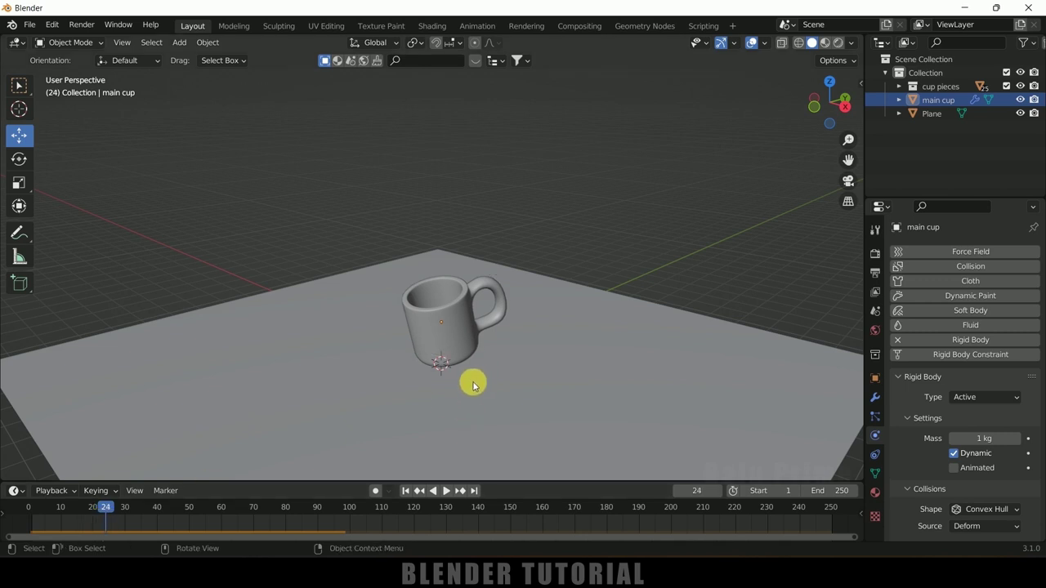
{"action": "key", "text": "Right"}
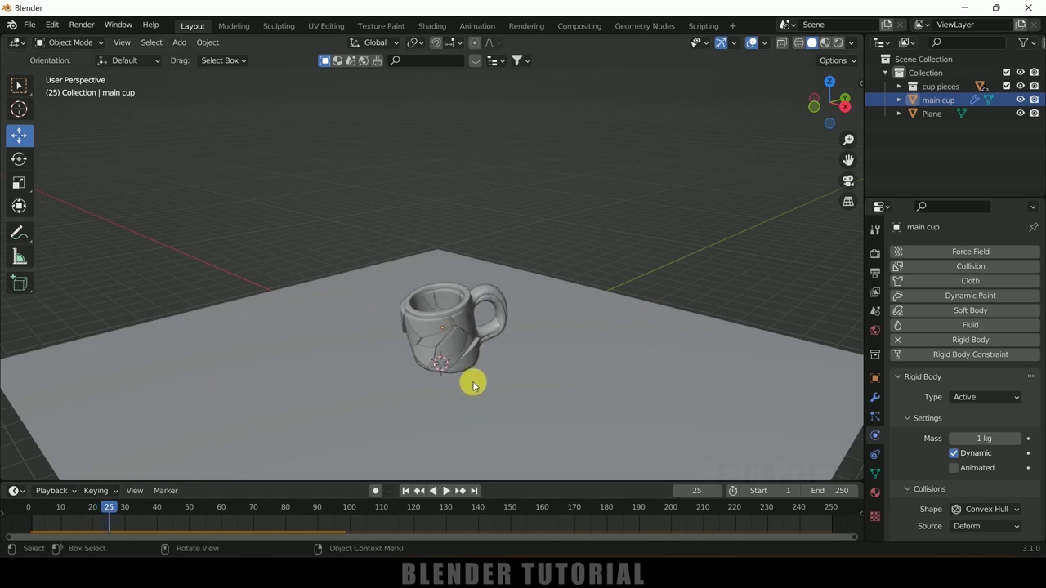
{"action": "key", "text": "Left"}
{"action": "key", "text": "Right"}
{"action": "key", "text": "Left"}
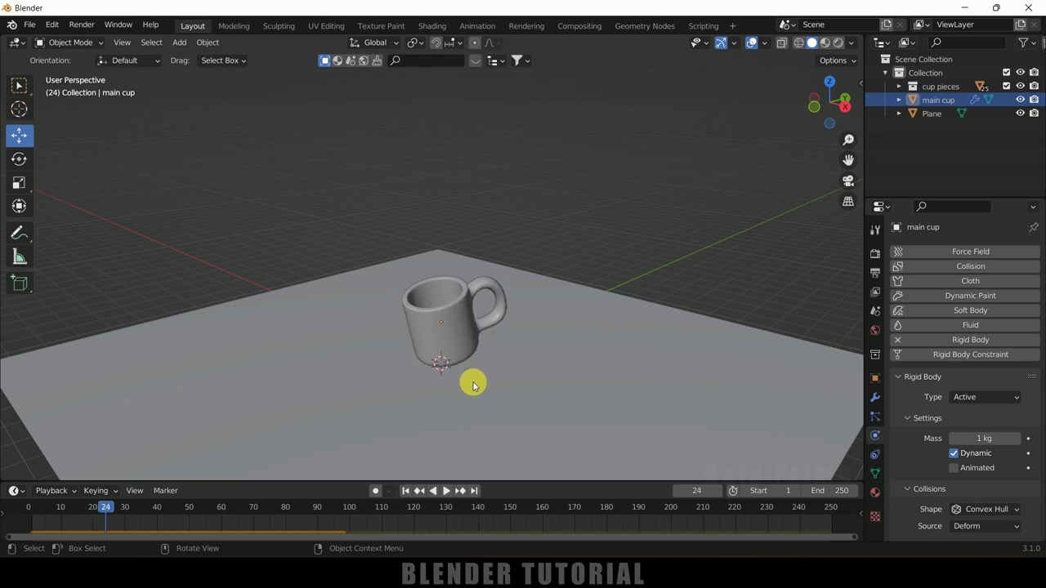
{"action": "key", "text": "Right"}
{"action": "key", "text": "Left"}
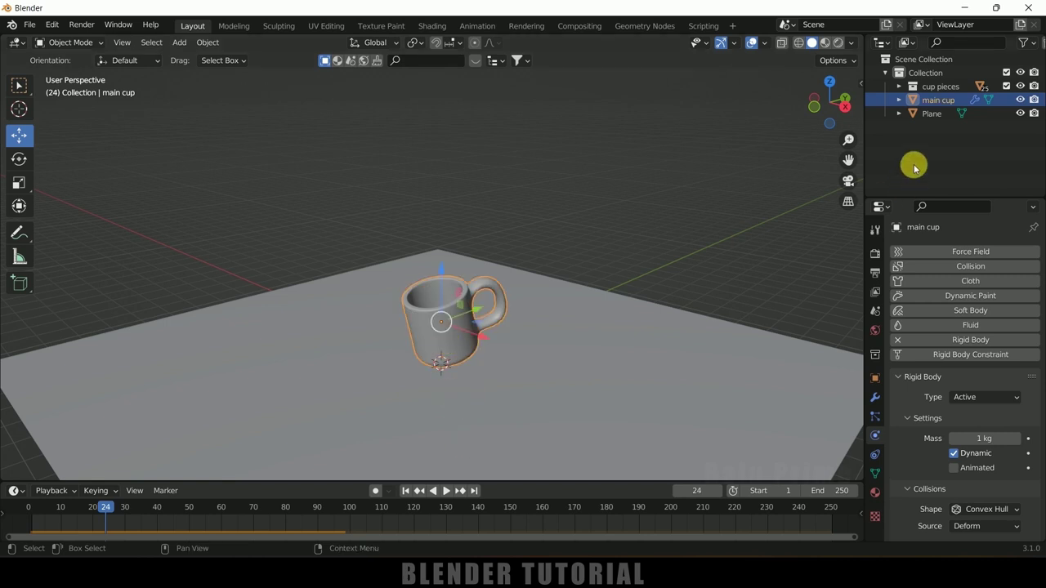
Step: Keyframe the main cup's viewport and render visibility as enabled at frame 24
{"action": "left_click", "coordinate": [875, 381]}
{"action": "scroll", "coordinate": [961, 444], "scroll_direction": "down", "scroll_amount": 2}
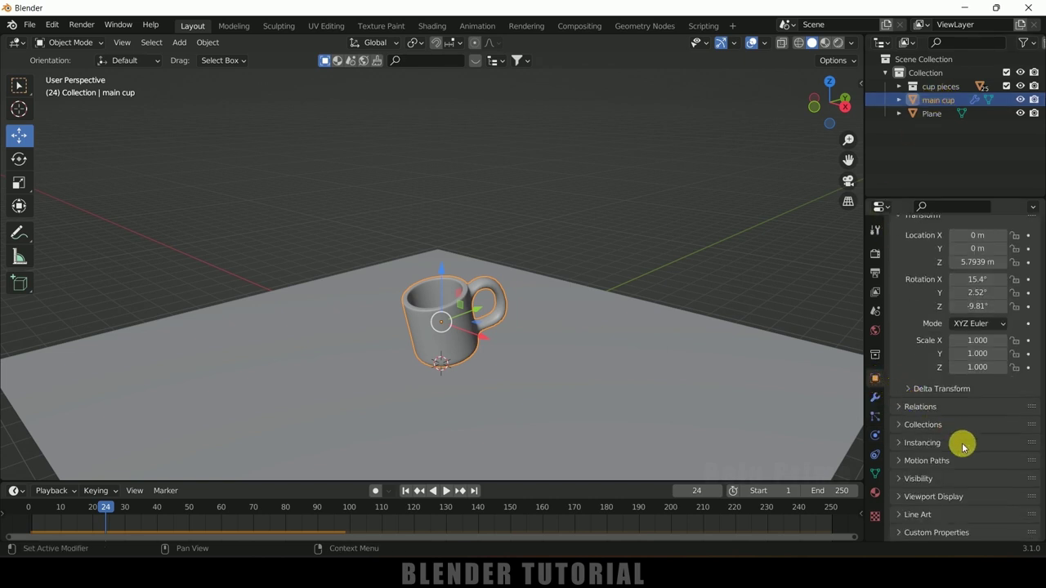
{"action": "left_click", "coordinate": [900, 480]}
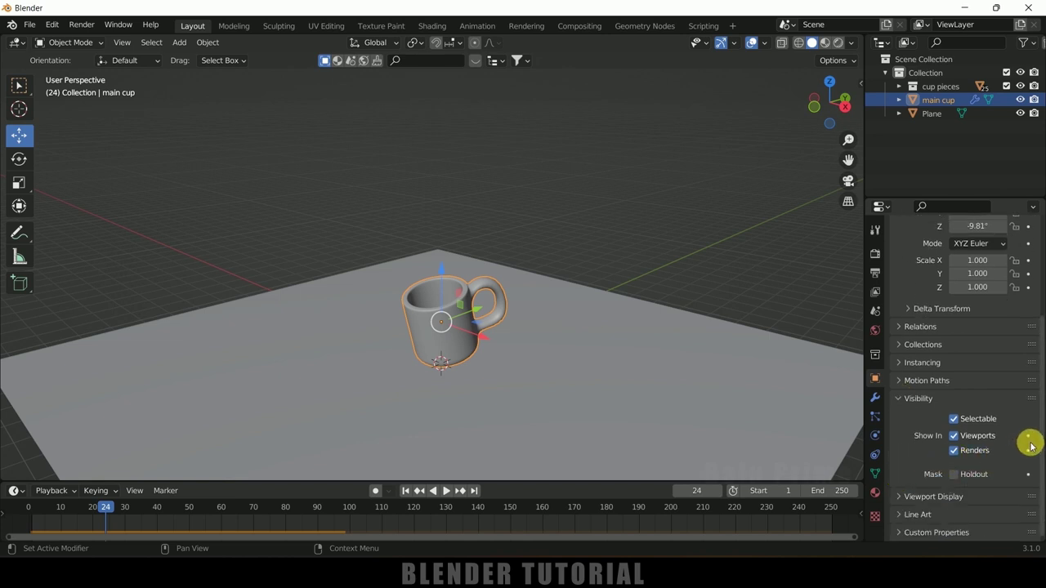
{"action": "left_click", "coordinate": [1027, 437]}
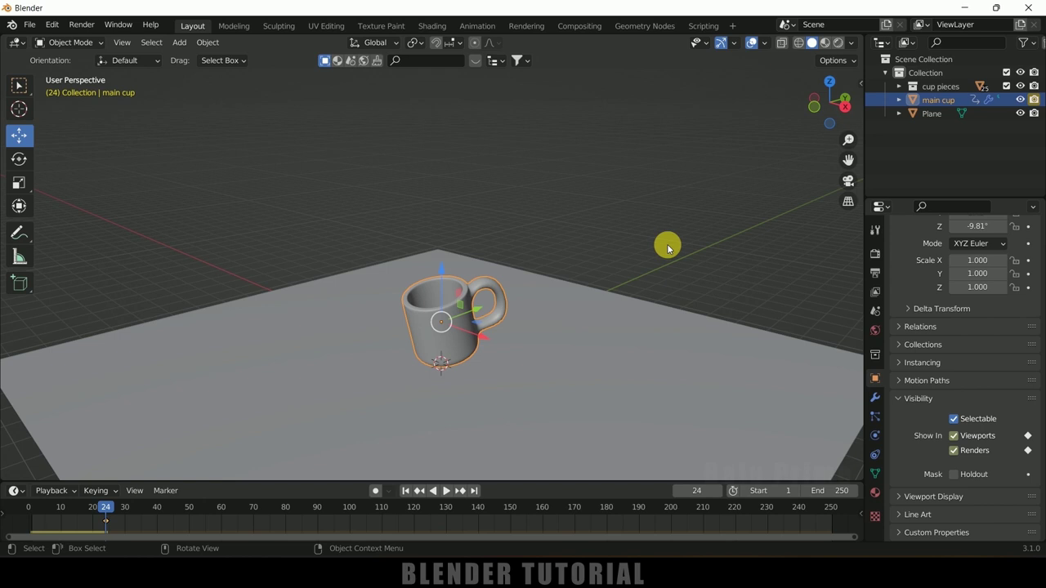
Step: At frame 25, disable the main cup's visibility in viewports and renders and keyframe both settings
{"action": "key", "text": "Right"}
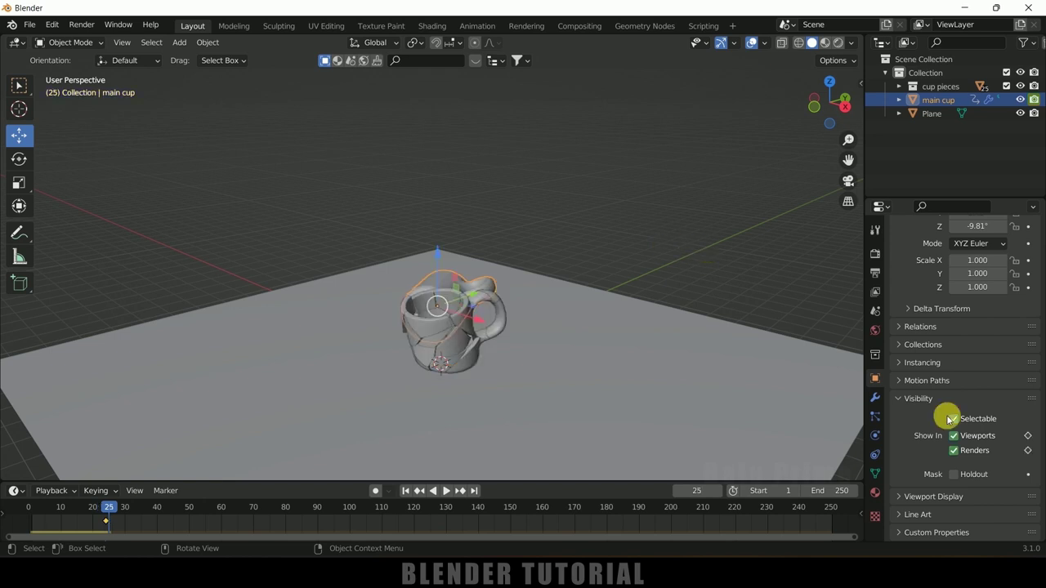
{"action": "left_click", "coordinate": [954, 436]}
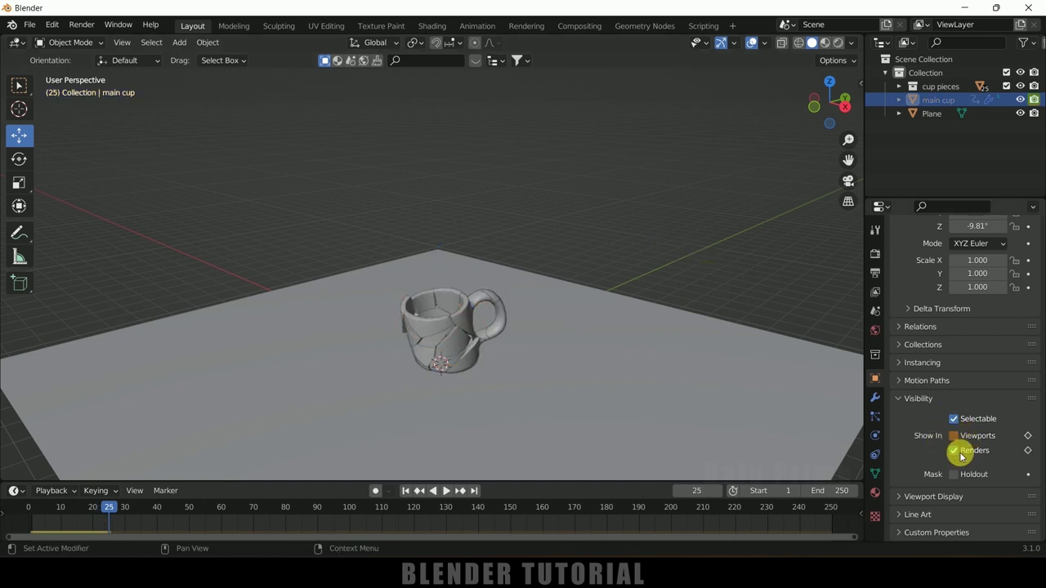
{"action": "left_click", "coordinate": [953, 451]}
{"action": "left_click", "coordinate": [1028, 436]}
Step: Replay the animation from frame 1 several times to check the switch from the intact cup to the shattering fragments
{"action": "left_click", "coordinate": [433, 490]}
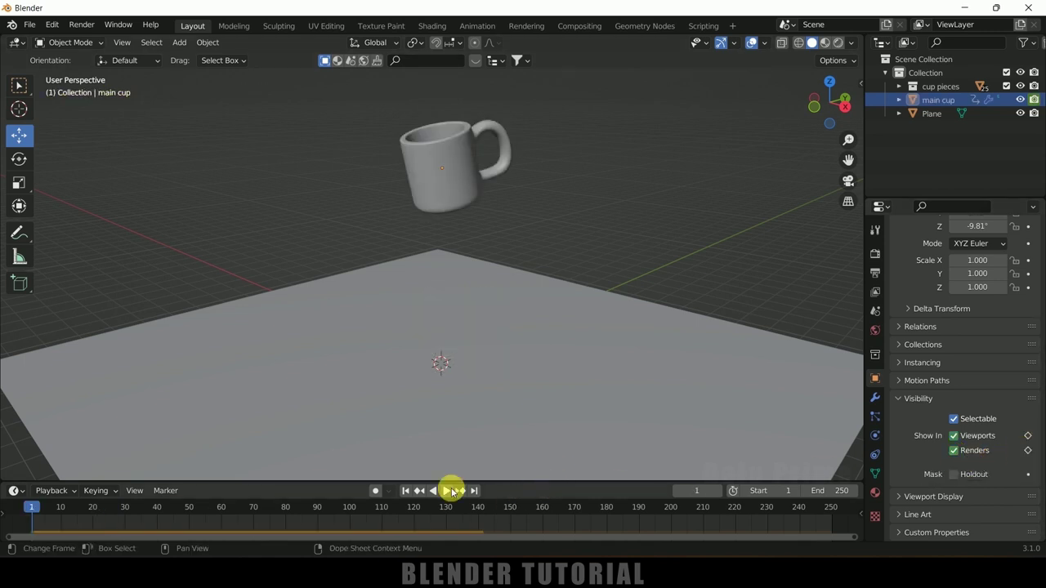
{"action": "left_click", "coordinate": [450, 490]}
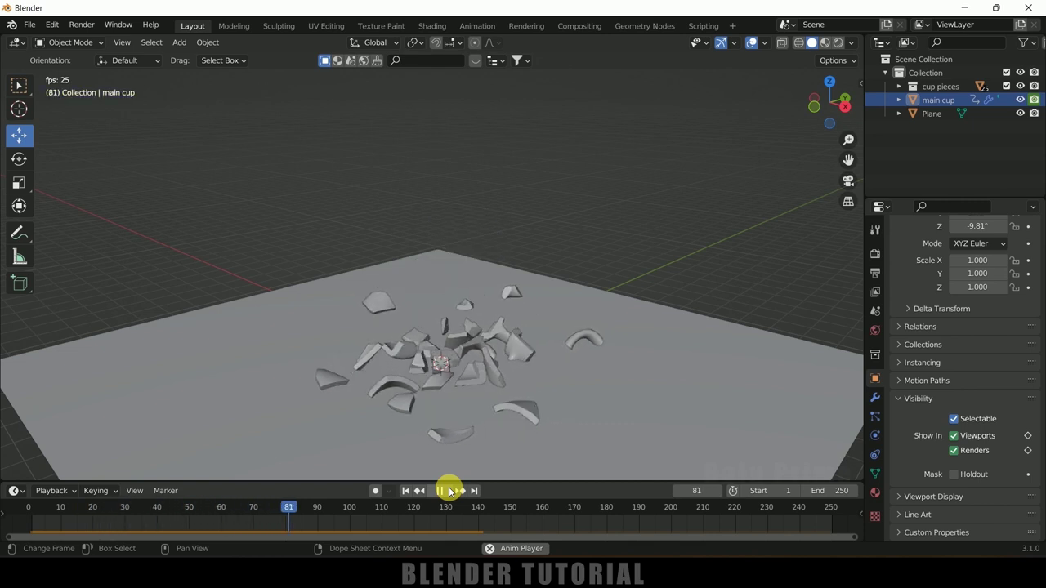
{"action": "left_click", "coordinate": [442, 491]}
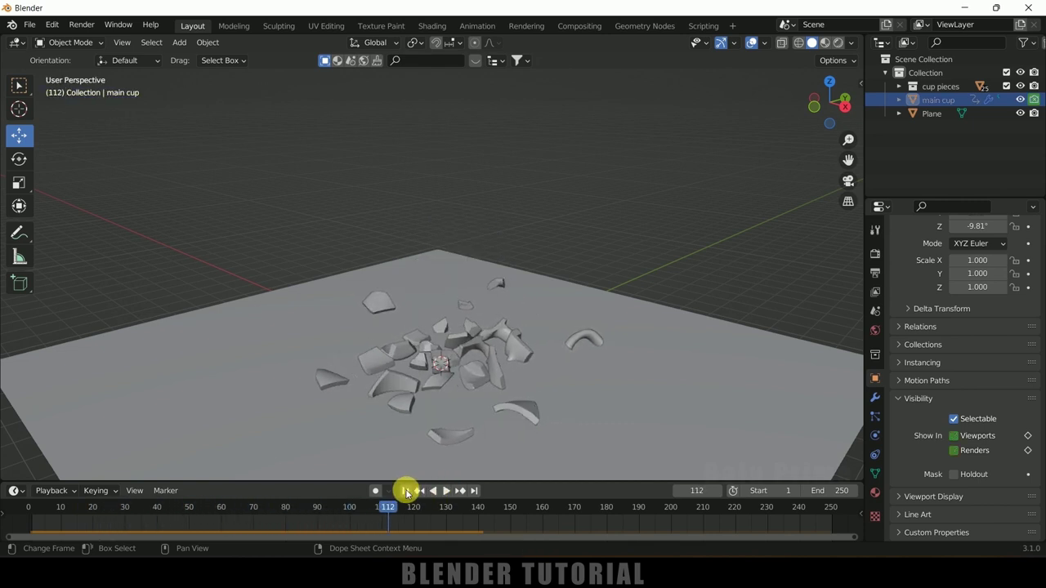
{"action": "left_click", "coordinate": [405, 491]}
{"action": "left_click", "coordinate": [446, 492]}
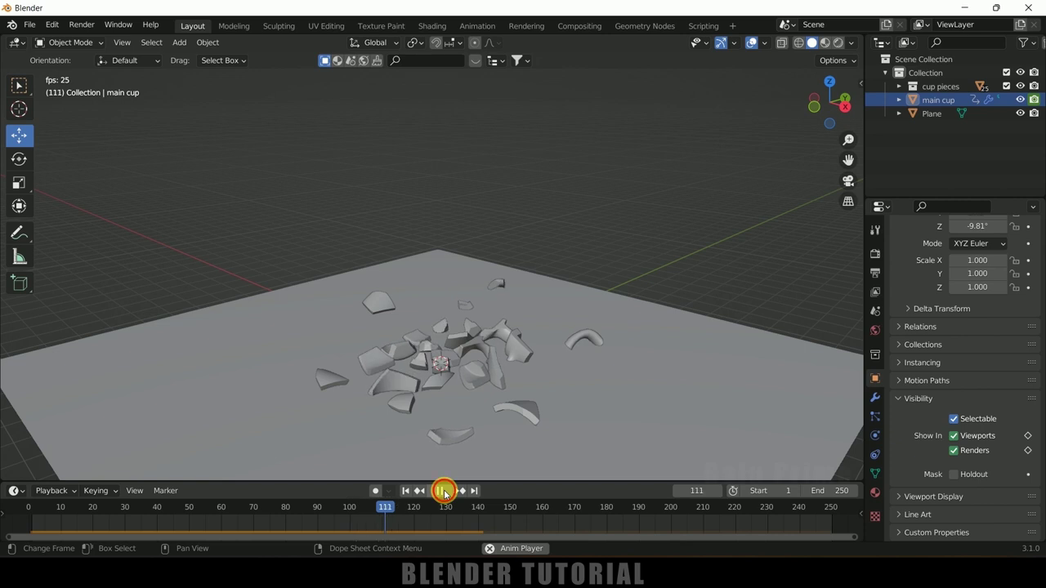
{"action": "left_click", "coordinate": [441, 491]}
{"action": "left_click", "coordinate": [406, 490]}
{"action": "left_click", "coordinate": [443, 491]}
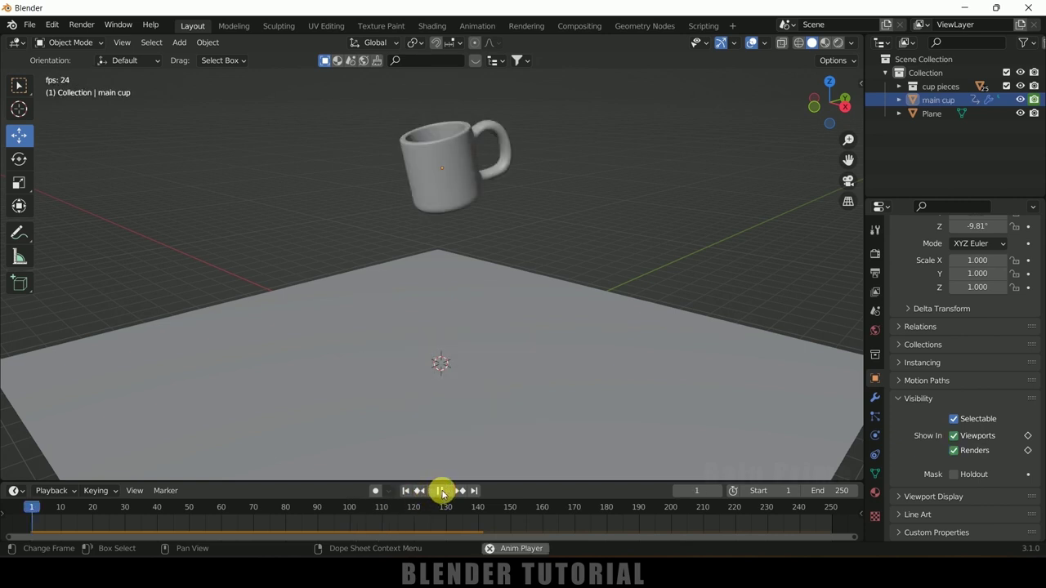
{"action": "left_click", "coordinate": [440, 491]}
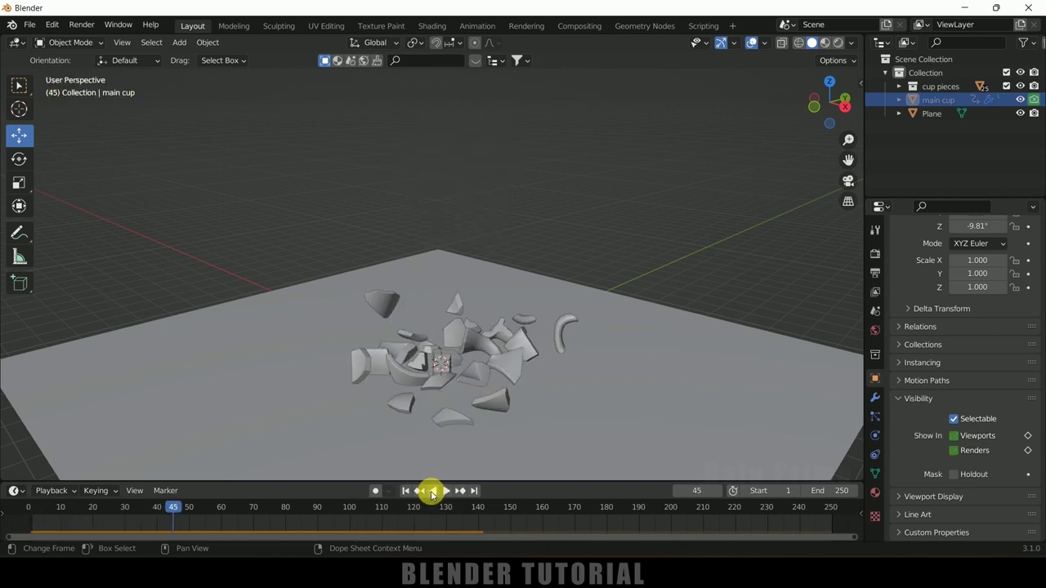
{"action": "left_click", "coordinate": [405, 491]}
{"action": "left_click", "coordinate": [443, 491]}
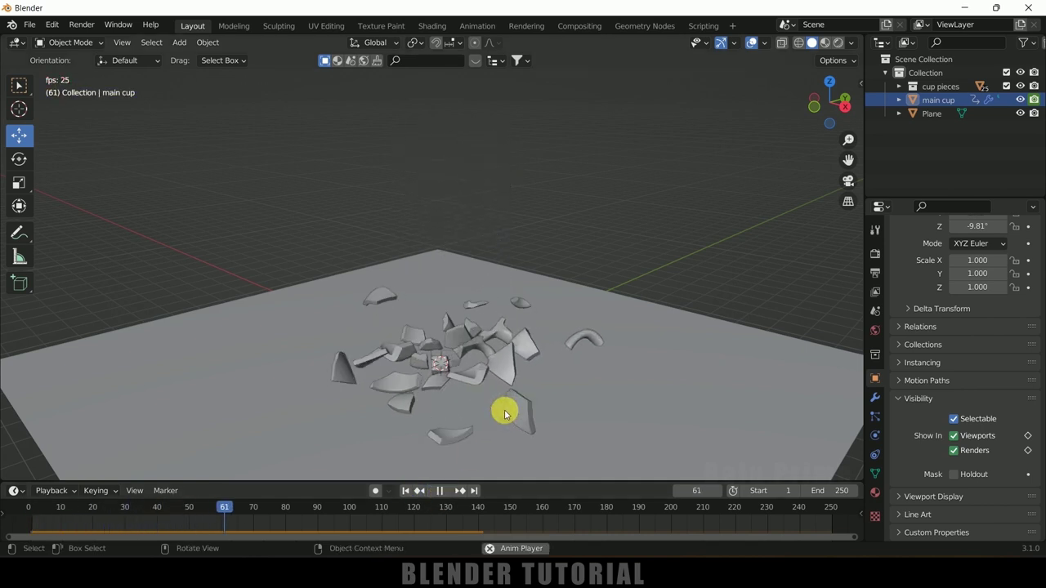
{"action": "left_click", "coordinate": [443, 490]}
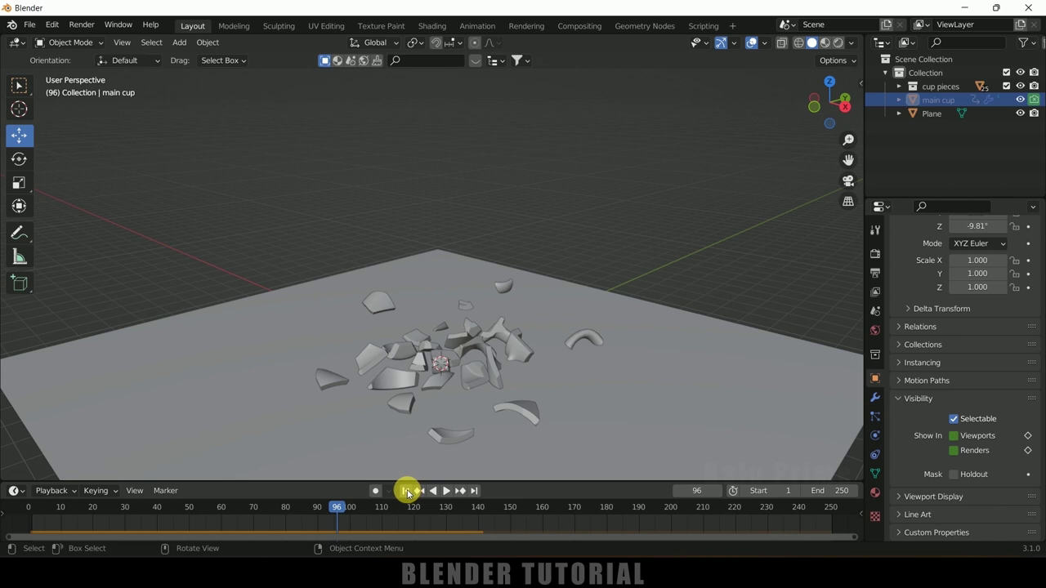
{"action": "left_click", "coordinate": [406, 490]}
{"action": "left_click", "coordinate": [446, 492]}
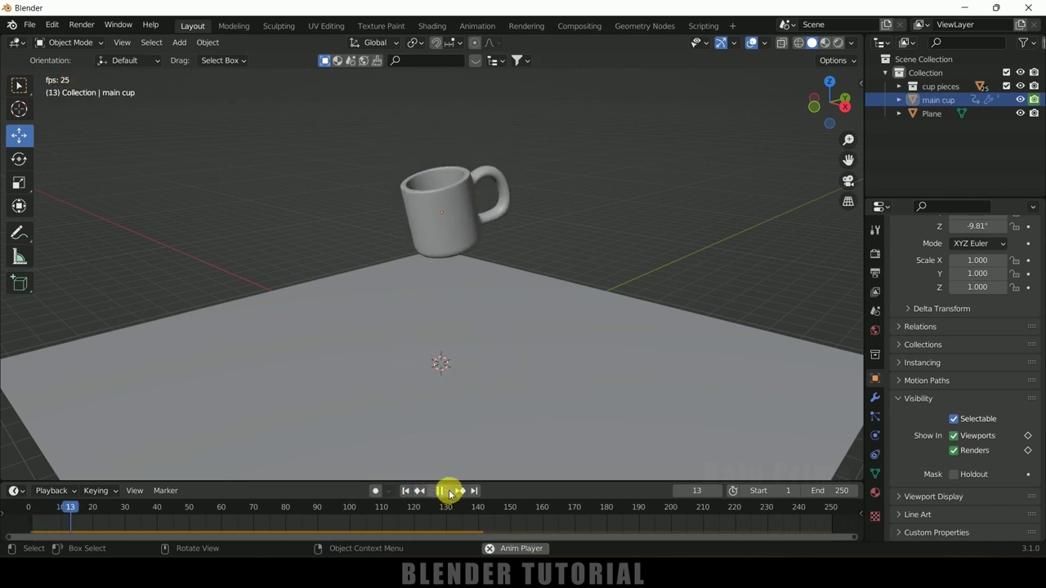